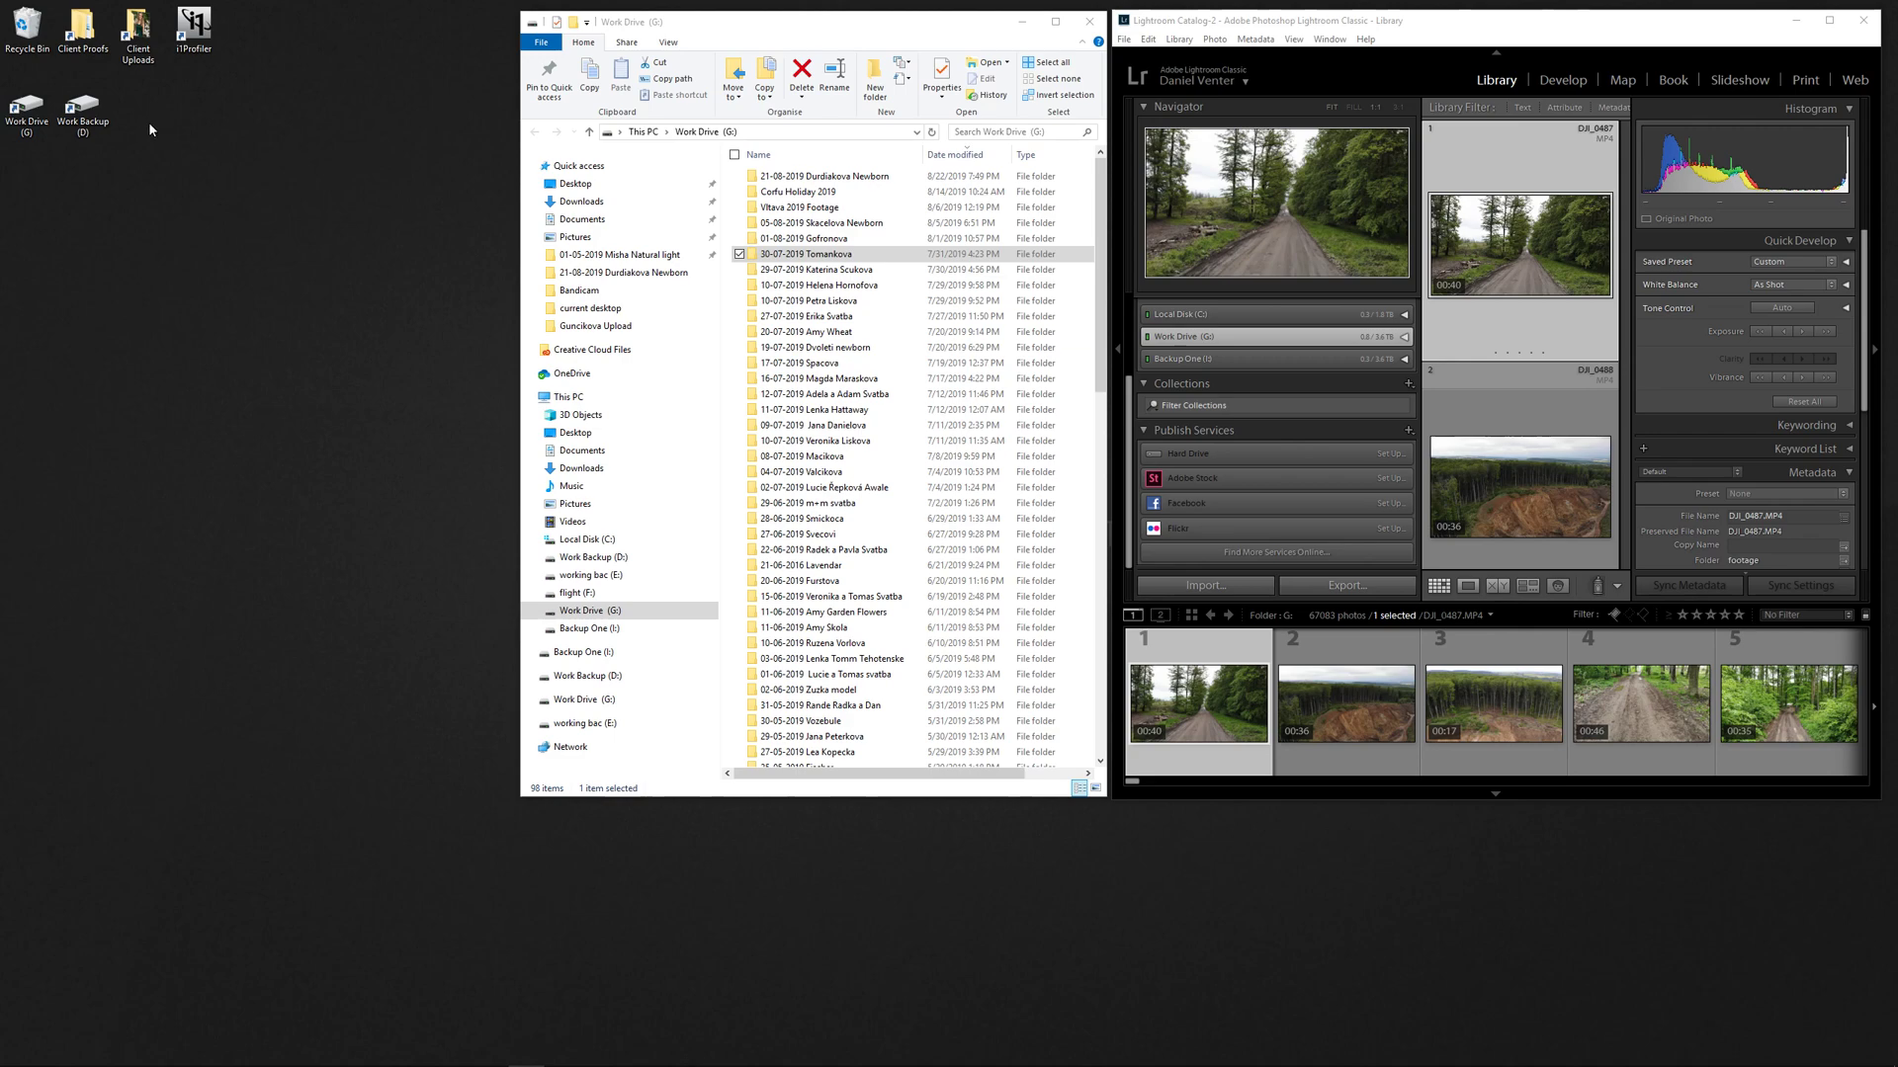
- Drag the 30-07-2019 Tomankova folder from Work Drive (G) into Lightroom's Import, maximized full screen
left_click(27, 106)
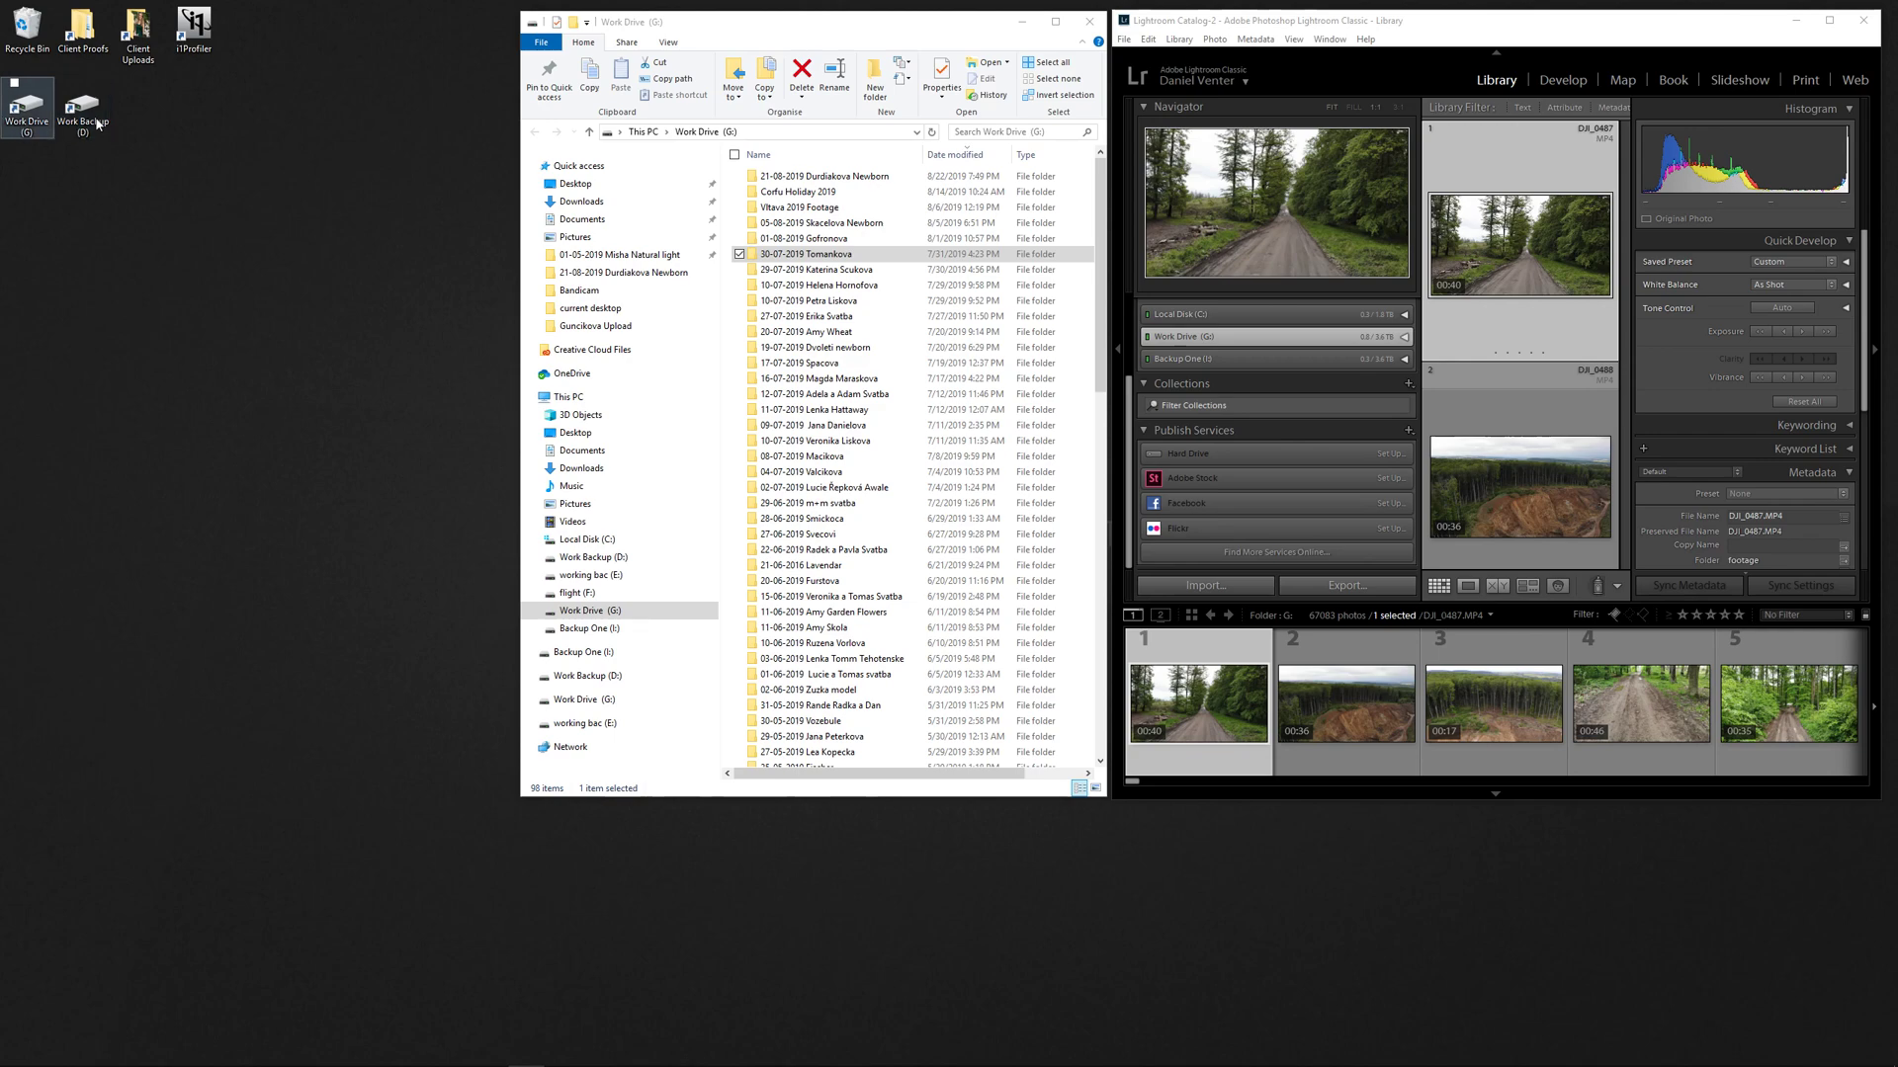
left_click(39, 145)
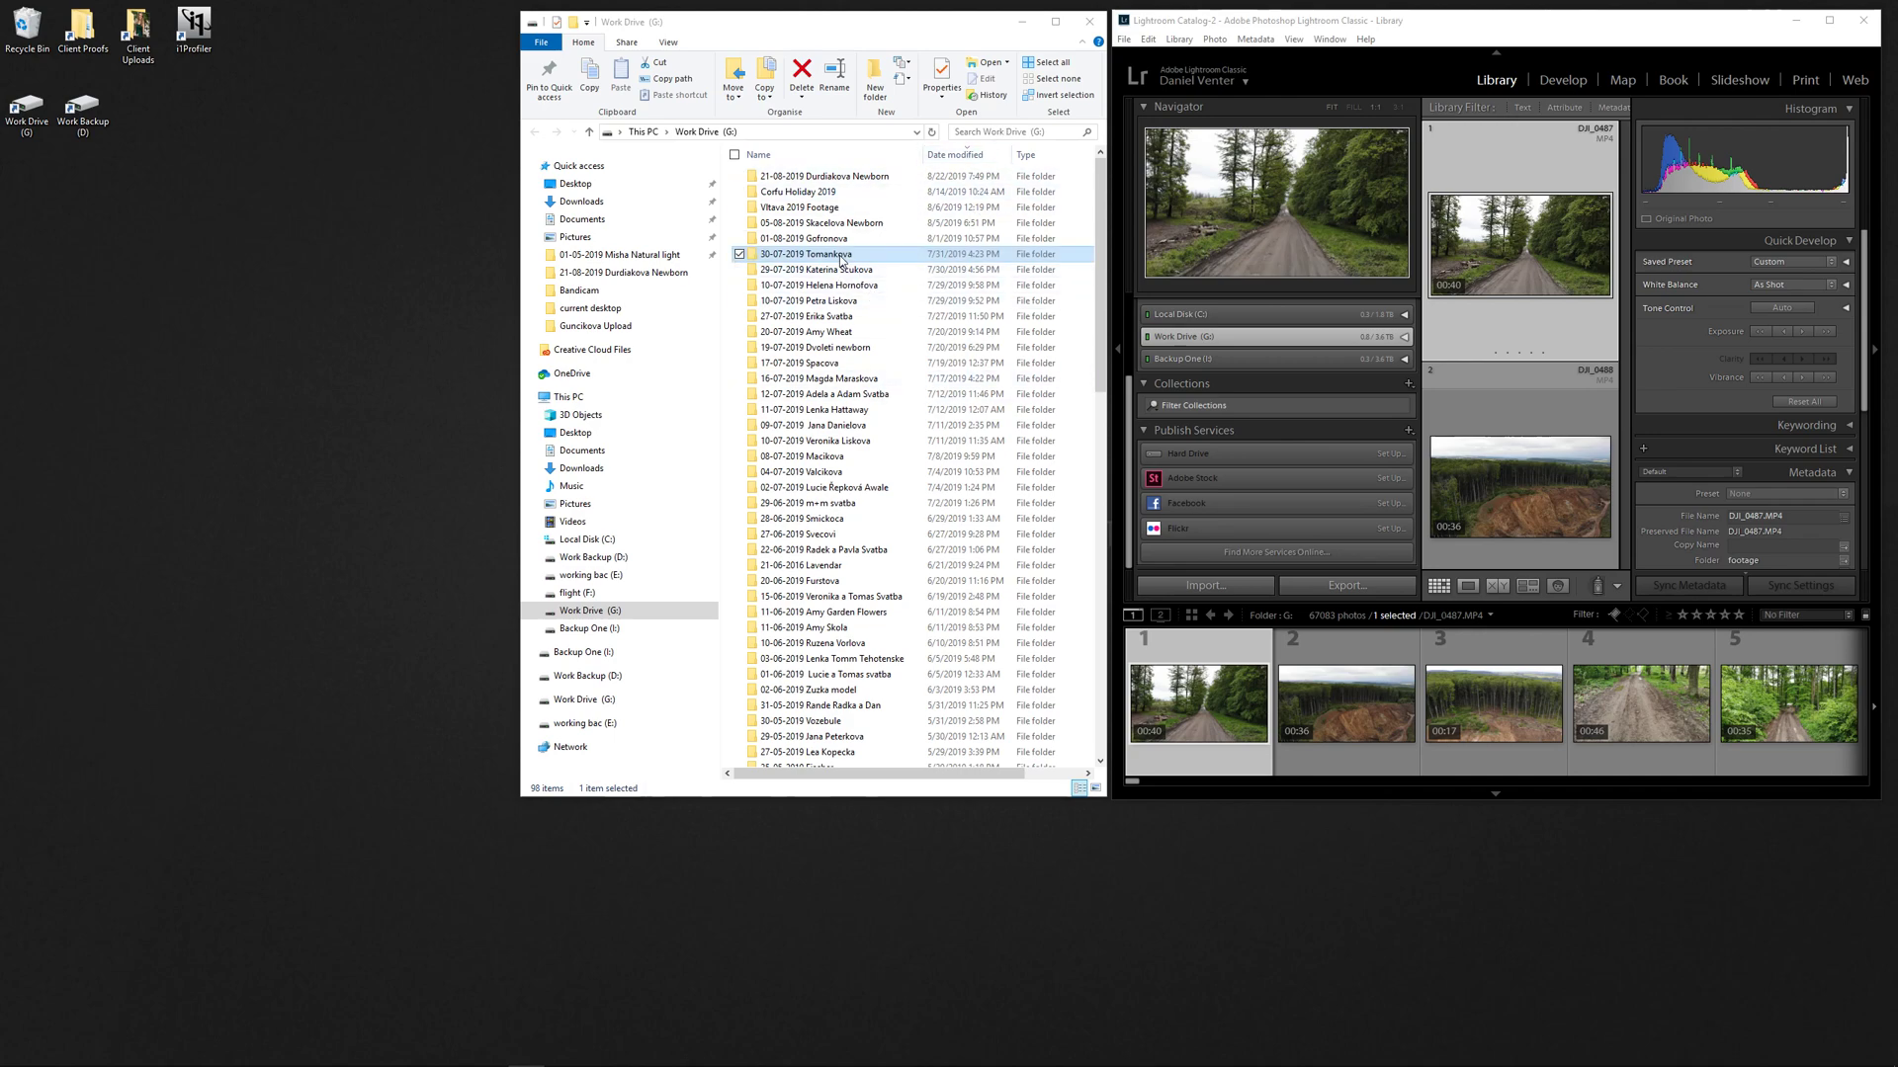
left_click_drag(813, 258, 881, 258)
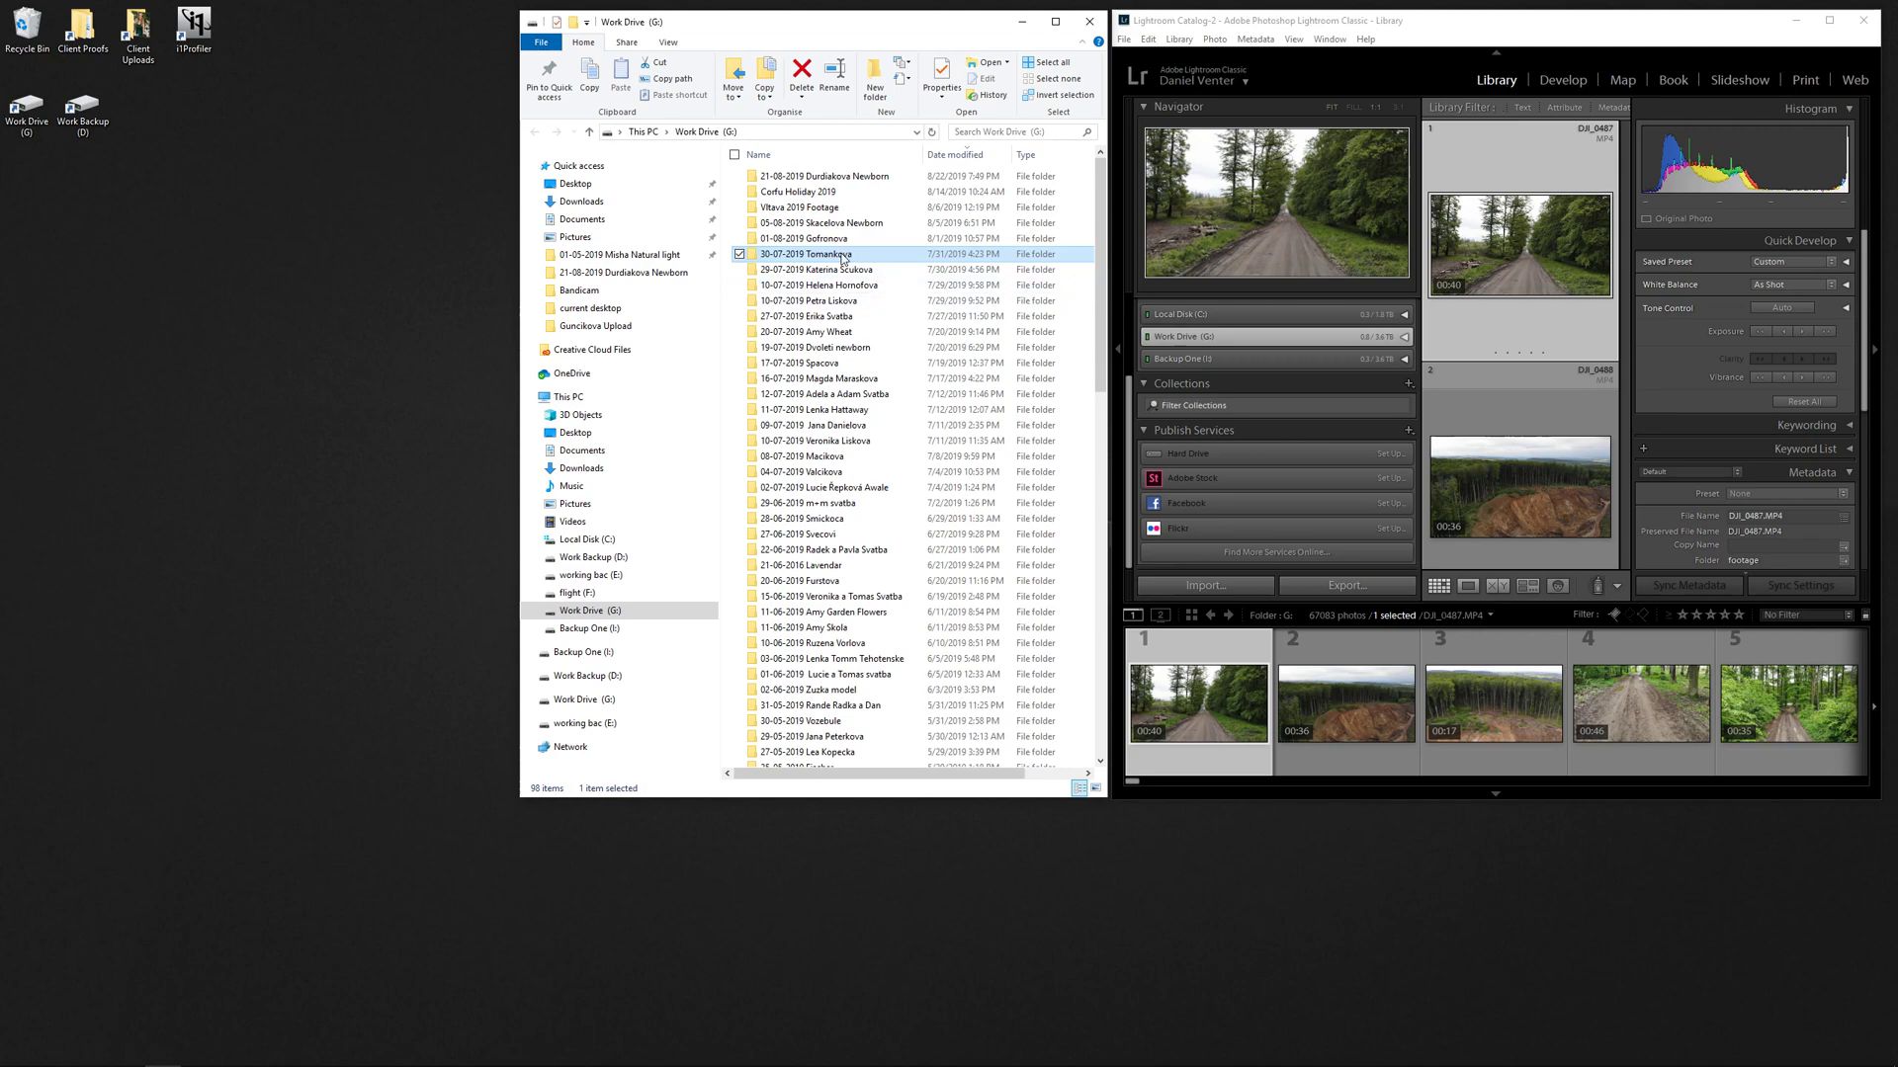
left_click_drag(848, 259, 1483, 213)
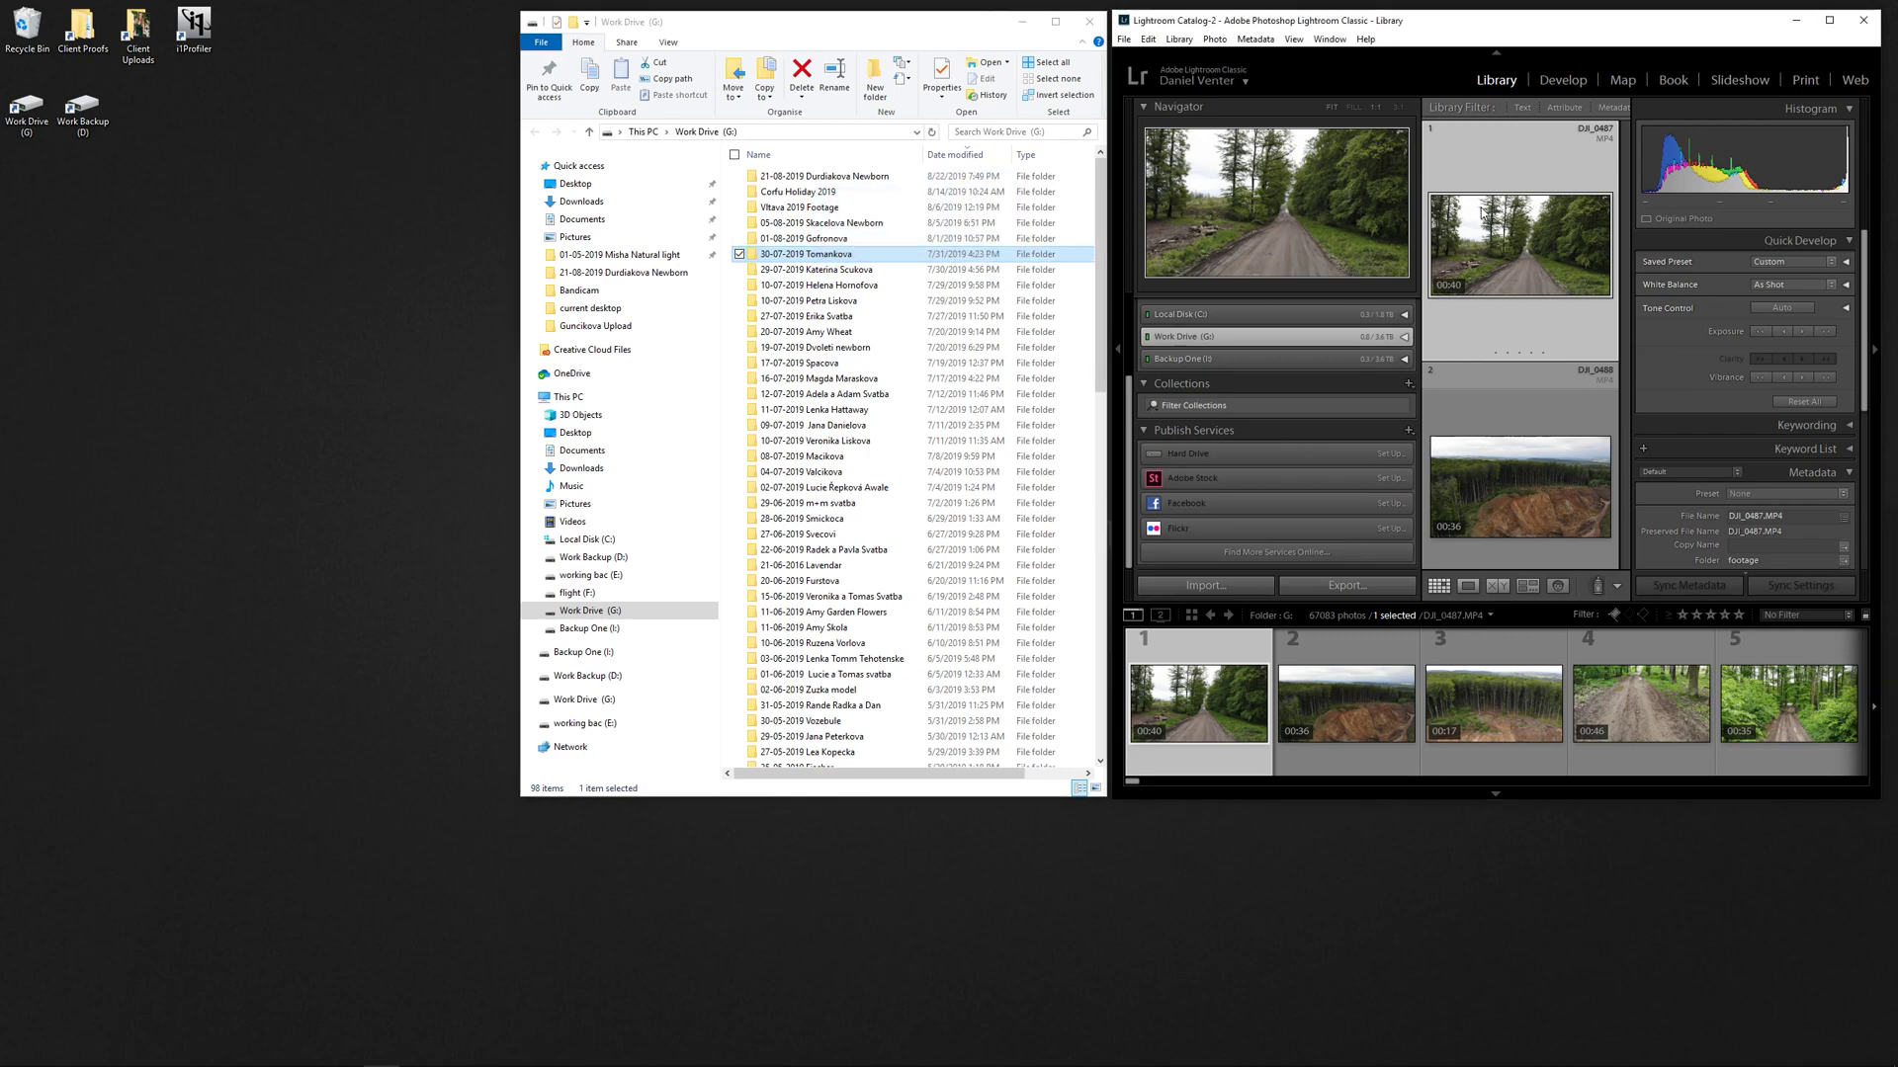
left_click(1829, 21)
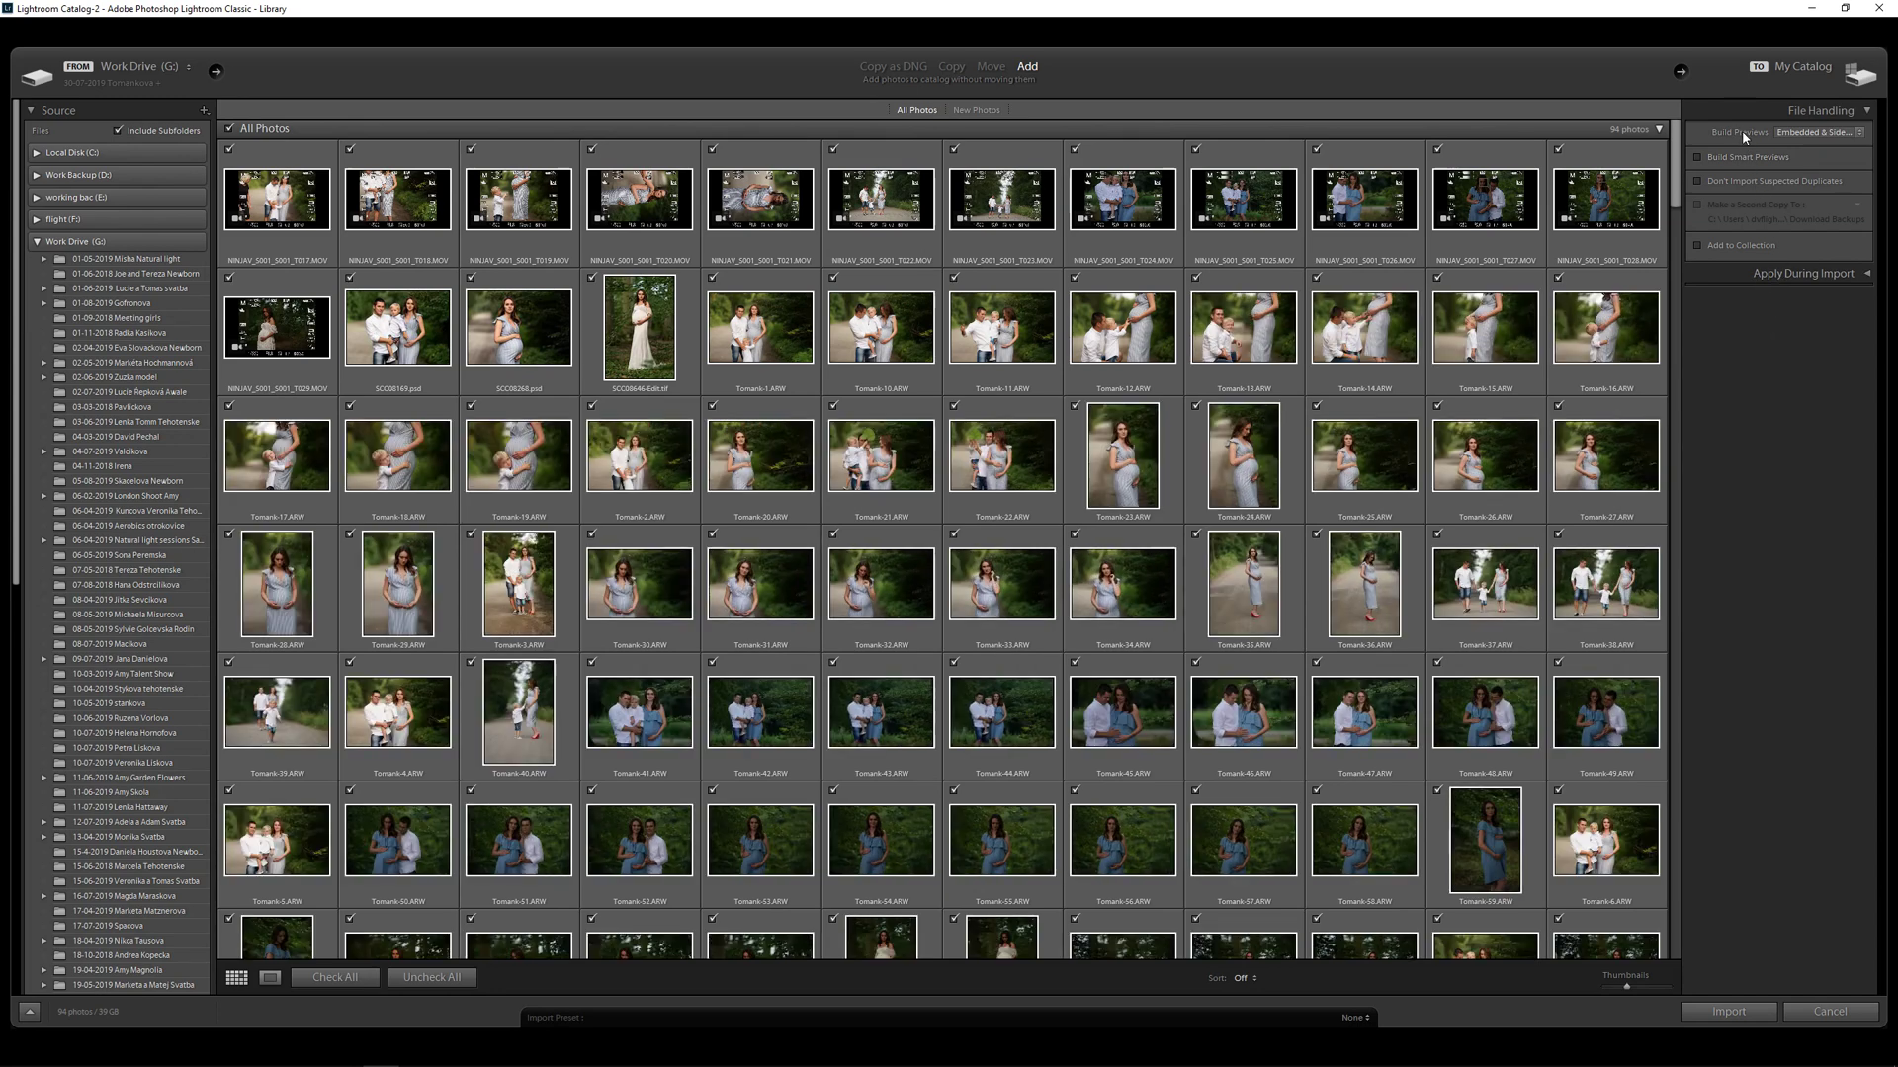
left_click(1794, 133)
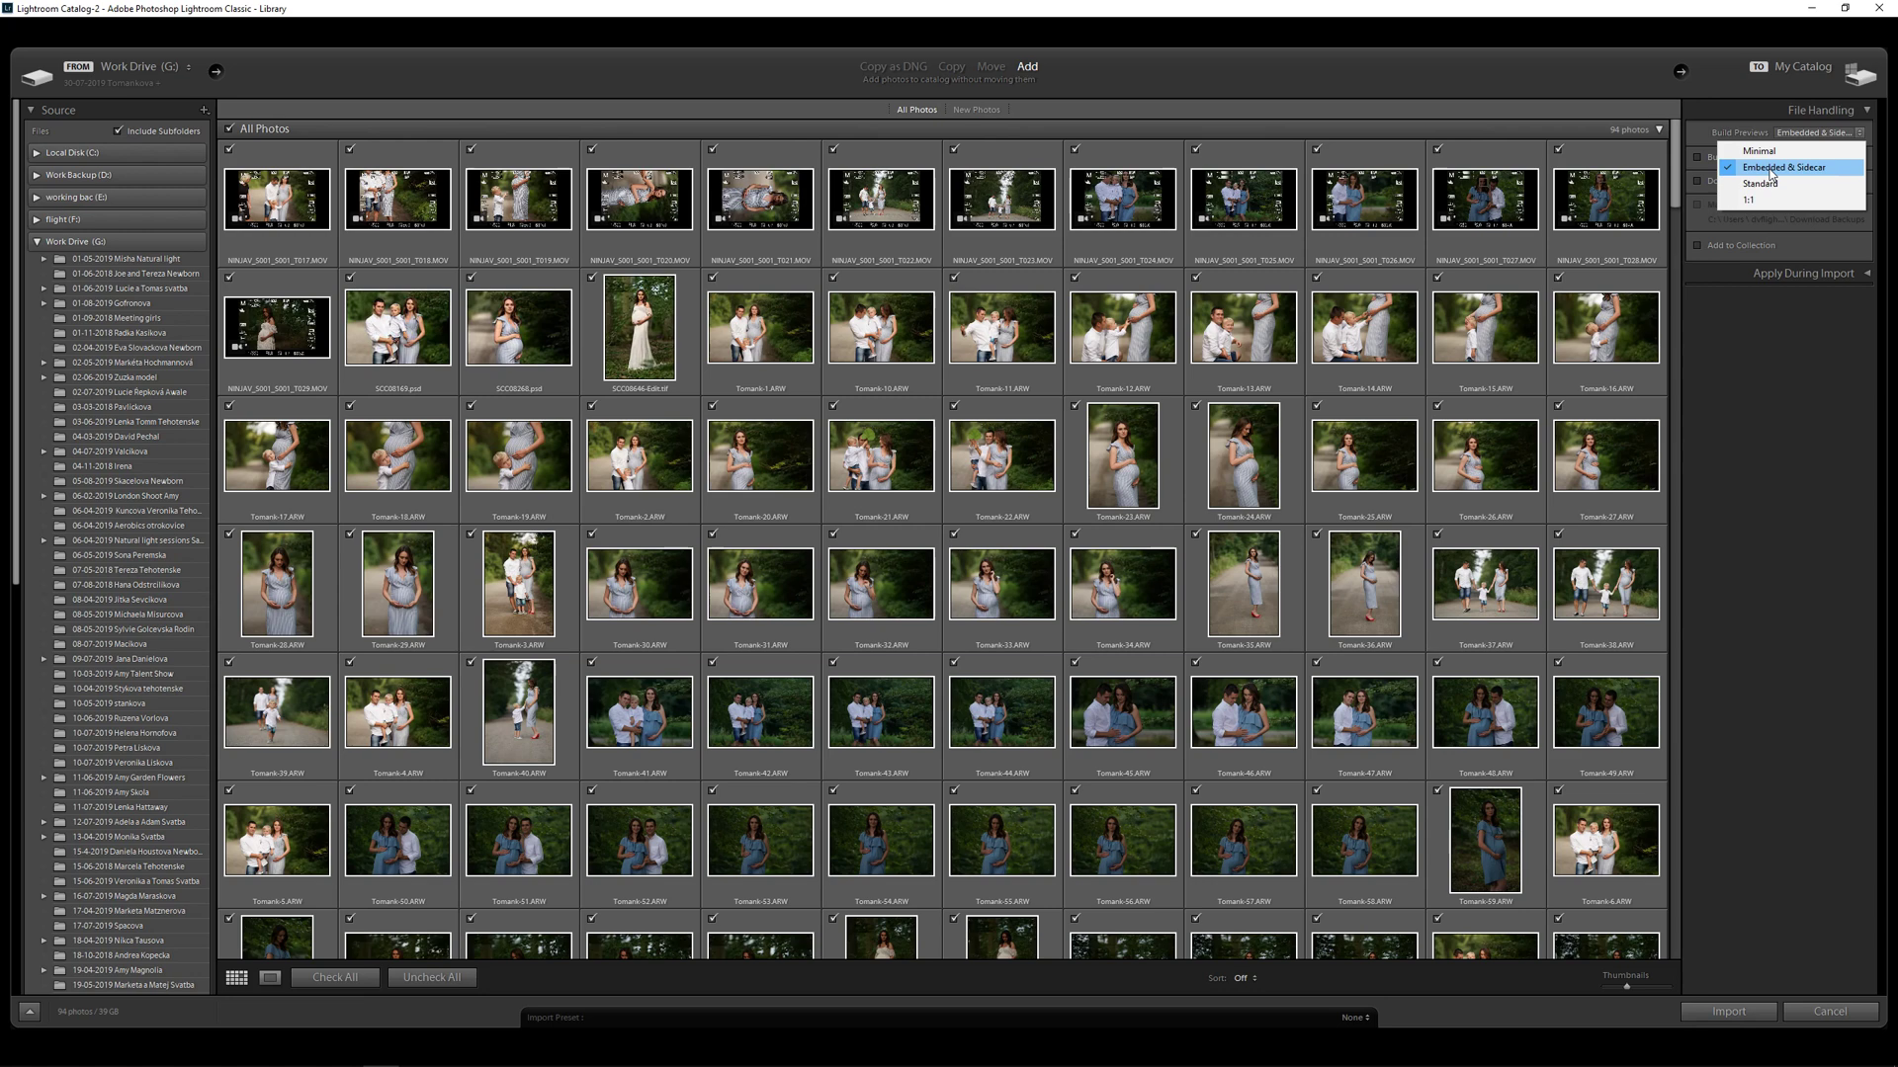
left_click(1748, 576)
left_click(1723, 1016)
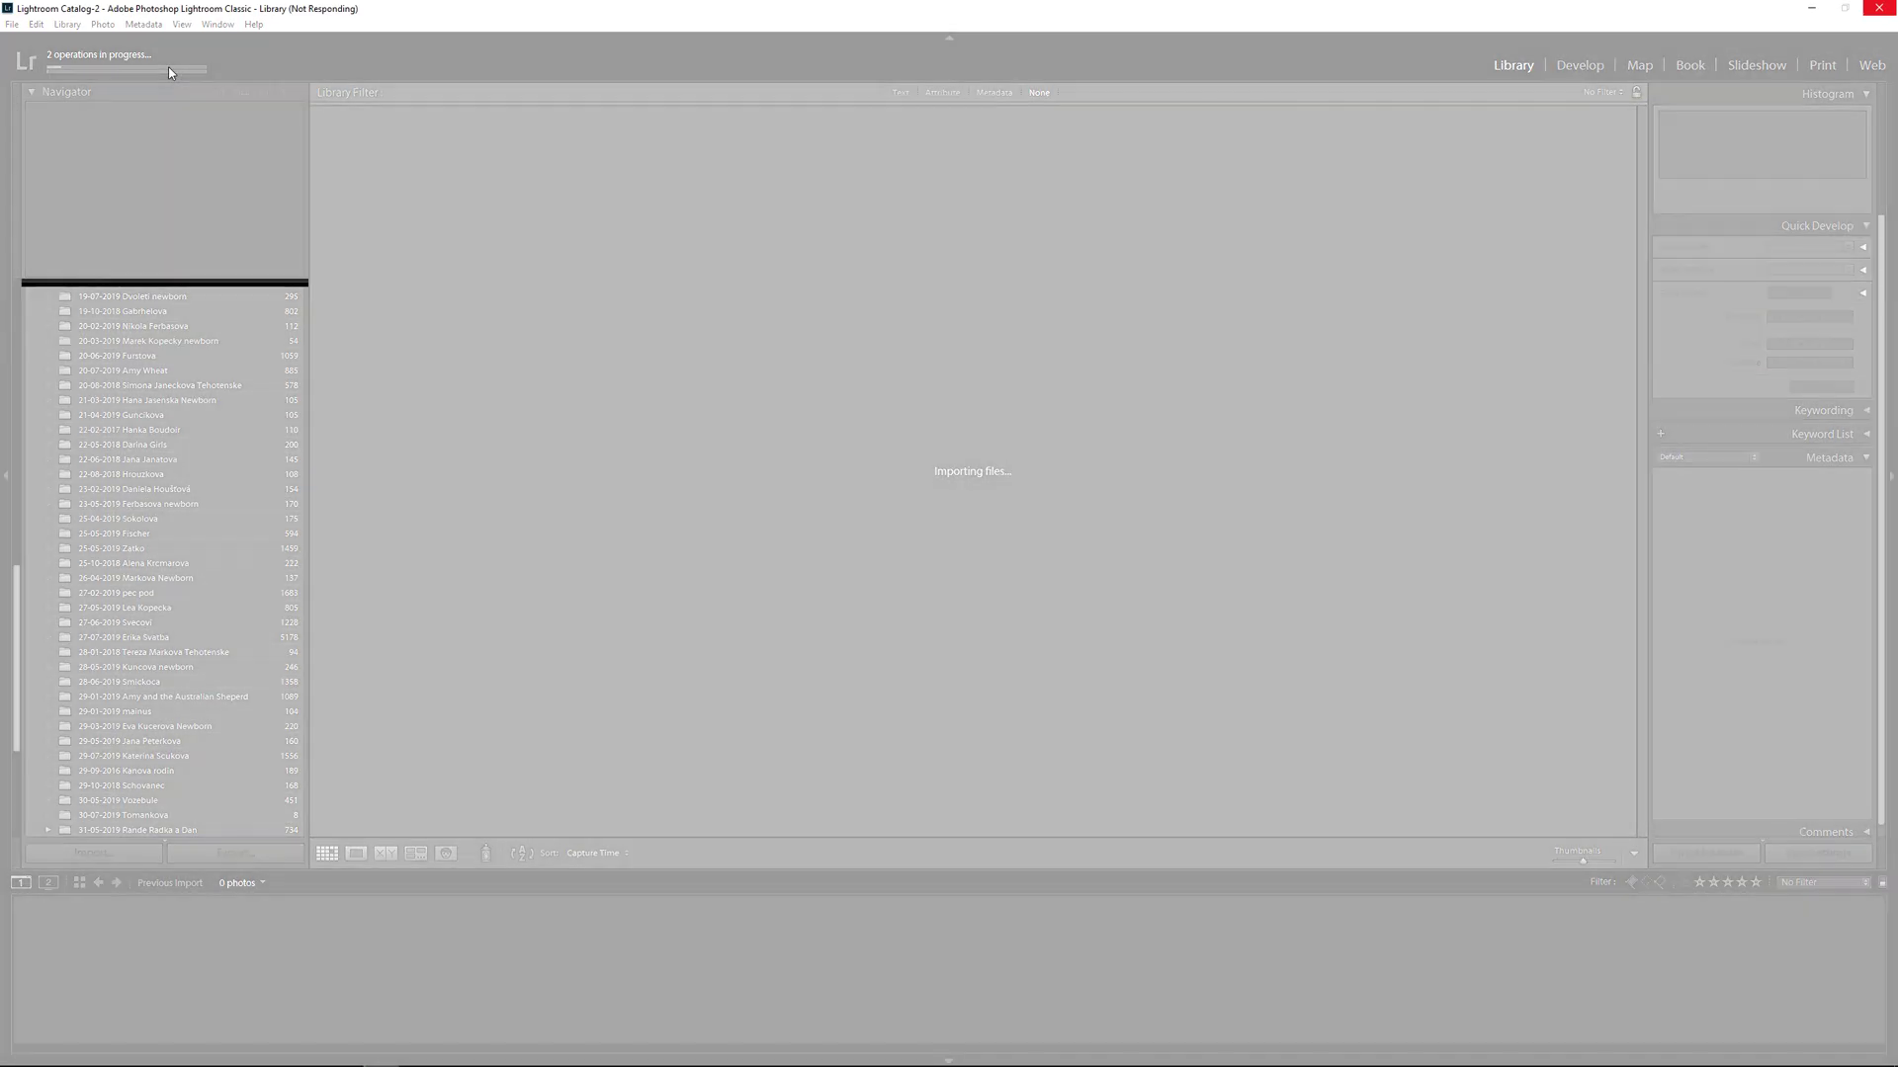
- Monitor the 94-photo Tomankova import in the Activity Center until it finishes
left_click(169, 73)
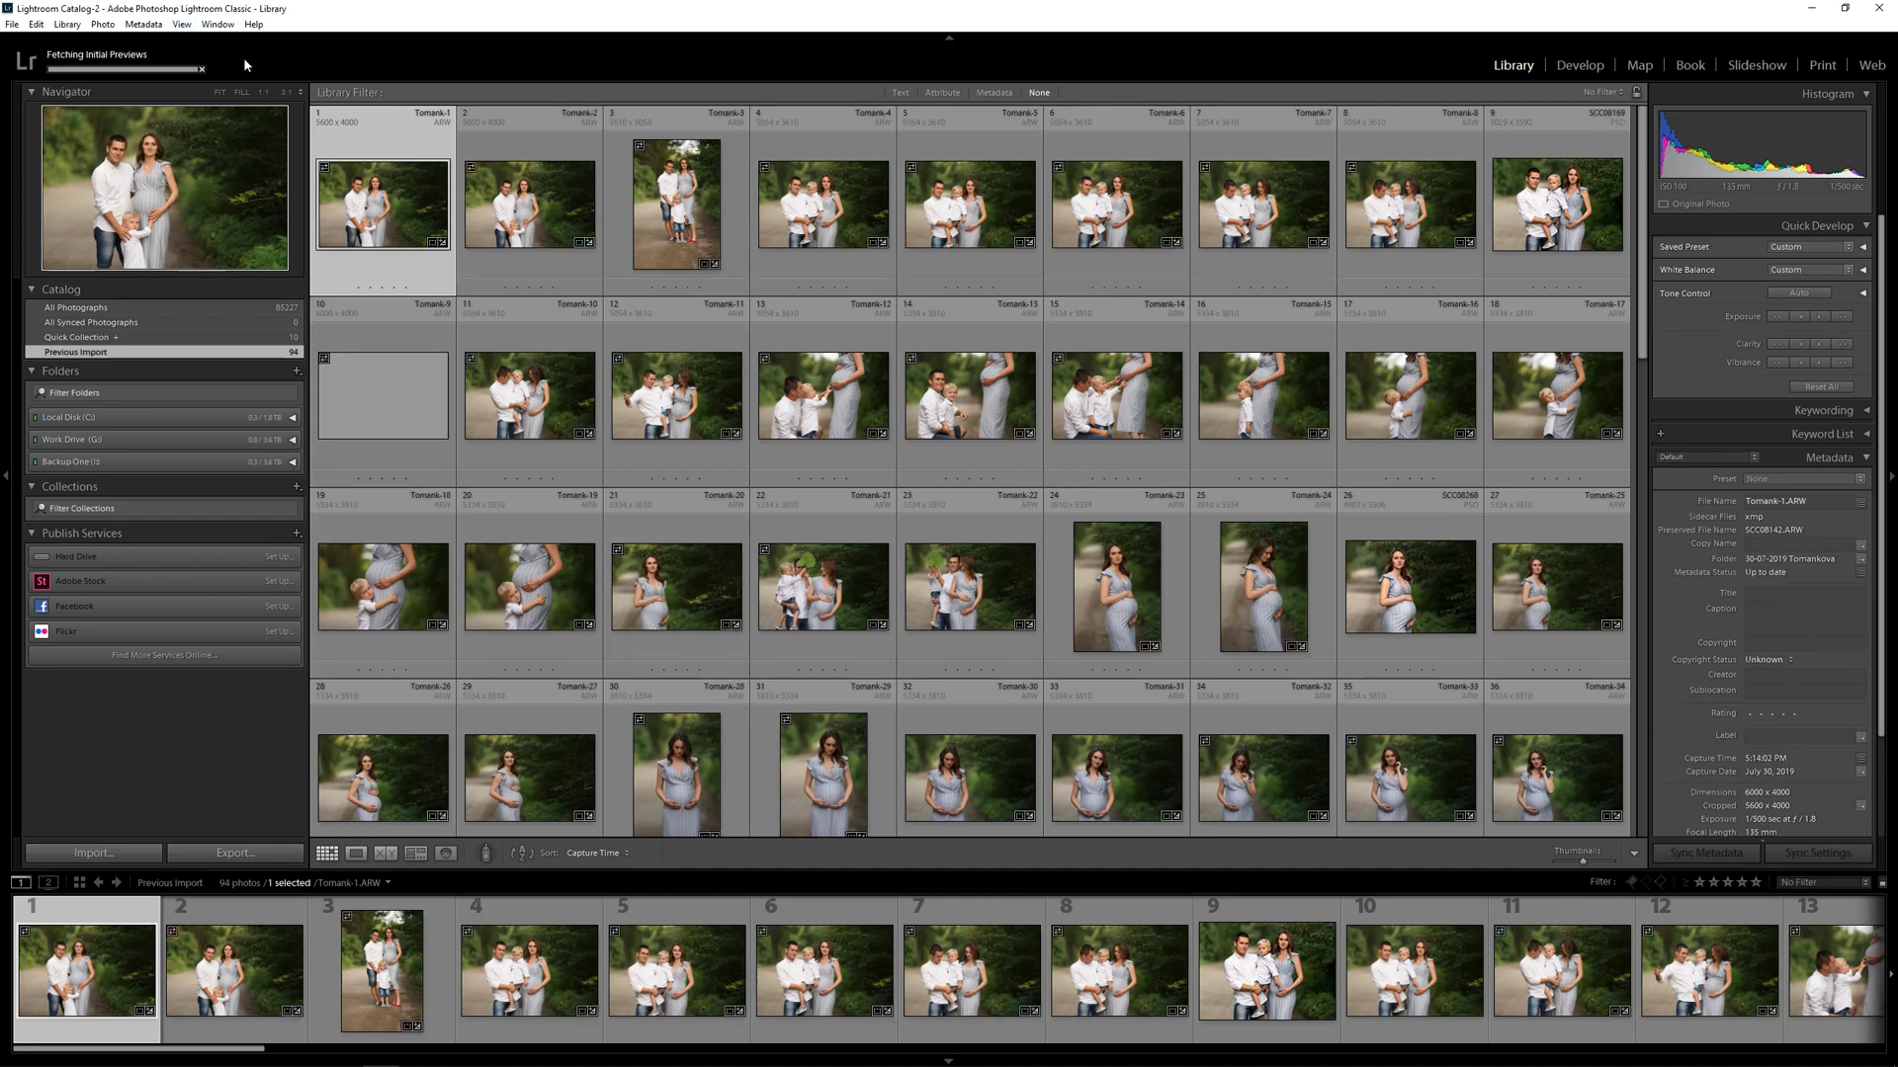
left_click(180, 73)
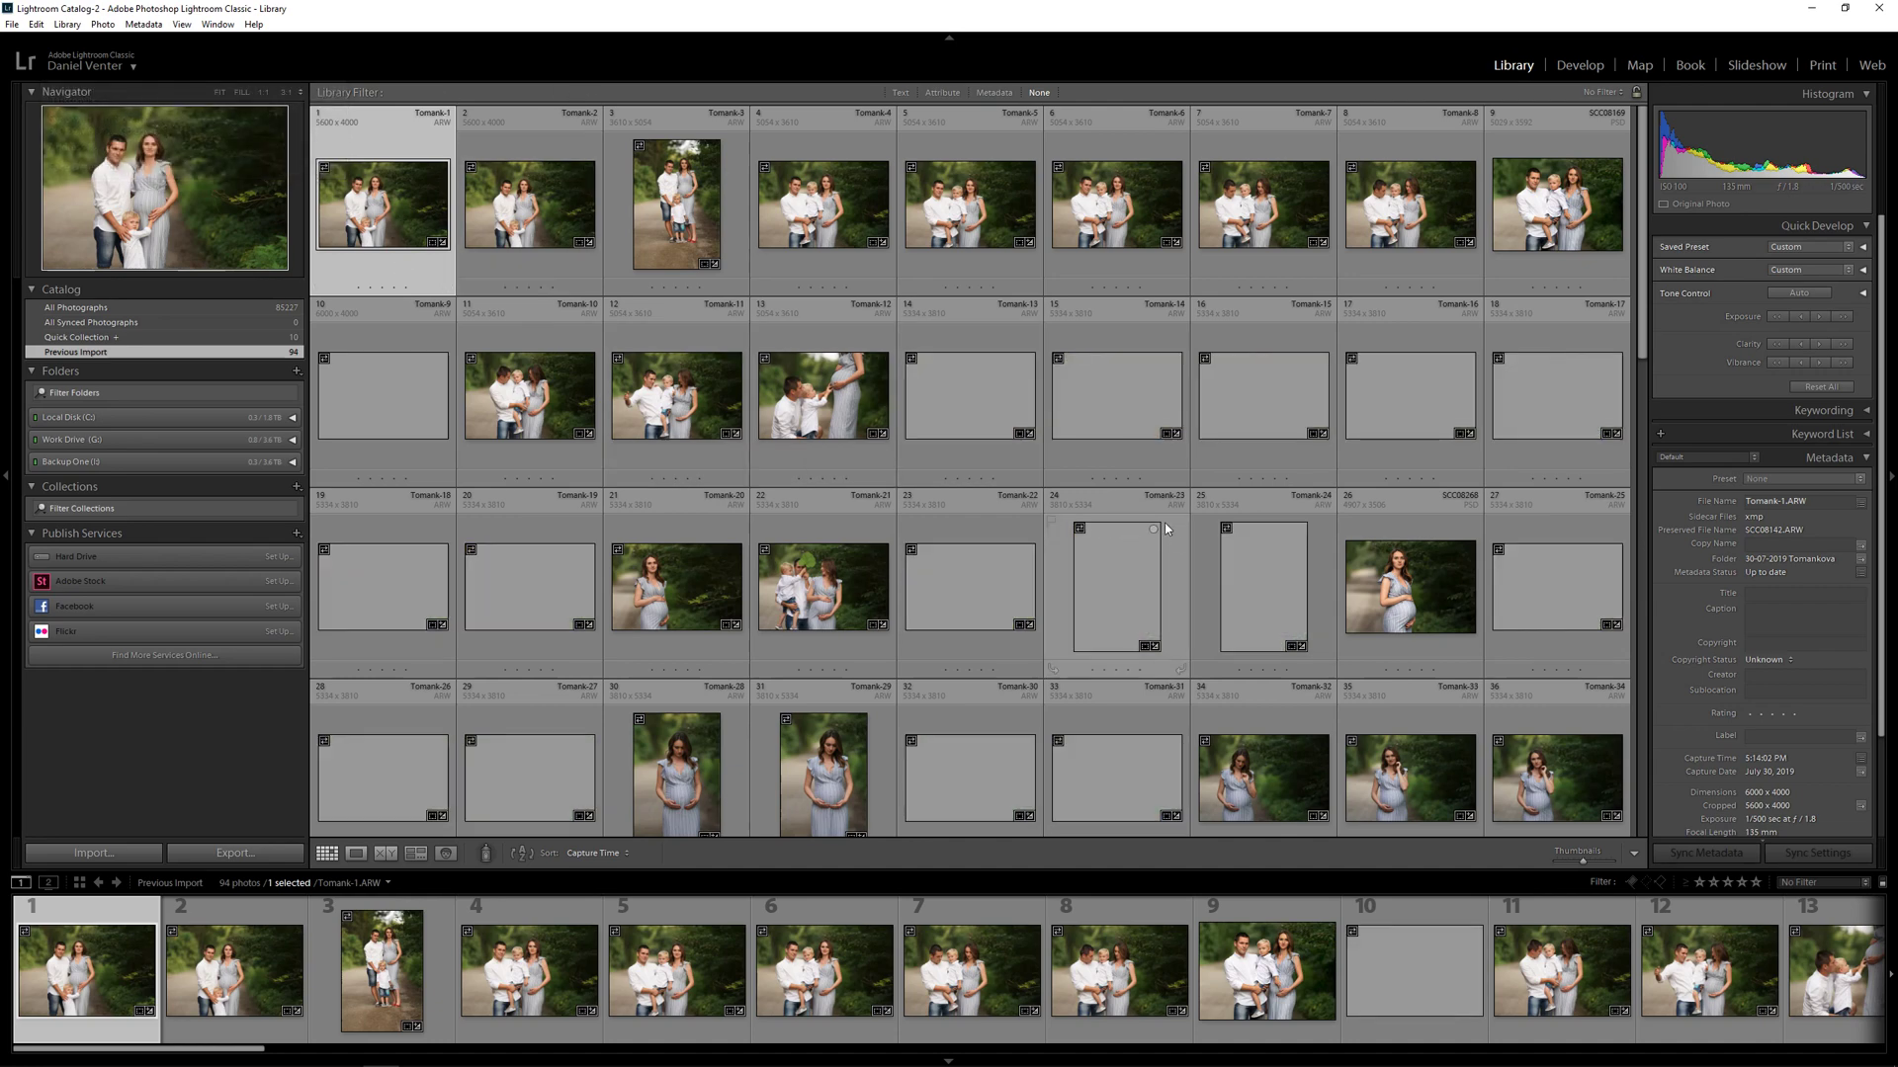
scroll(1137, 524, "down", 10)
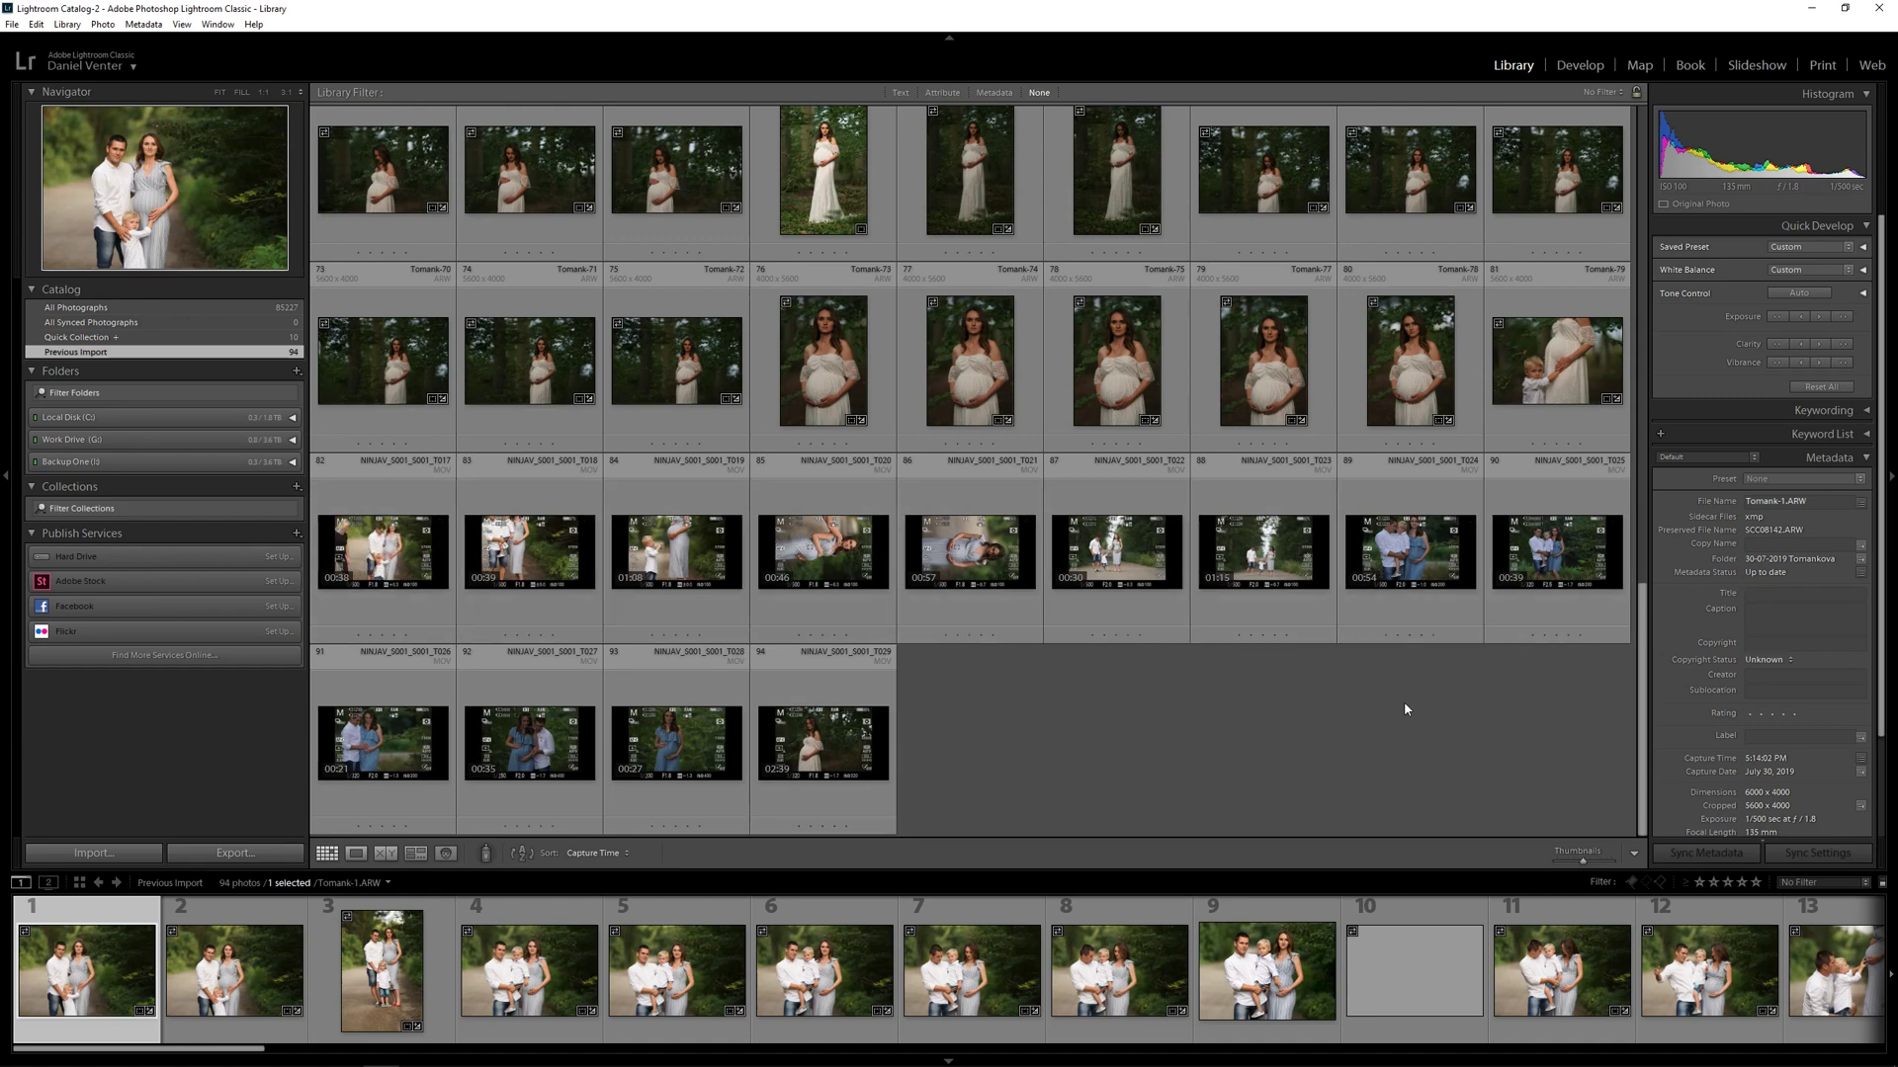
- Scroll through the imported shoot, then show Tomanek-1.ARW enlarged in Loupe view
scroll(1356, 478, "up", 1)
scroll(1356, 478, "up", 4)
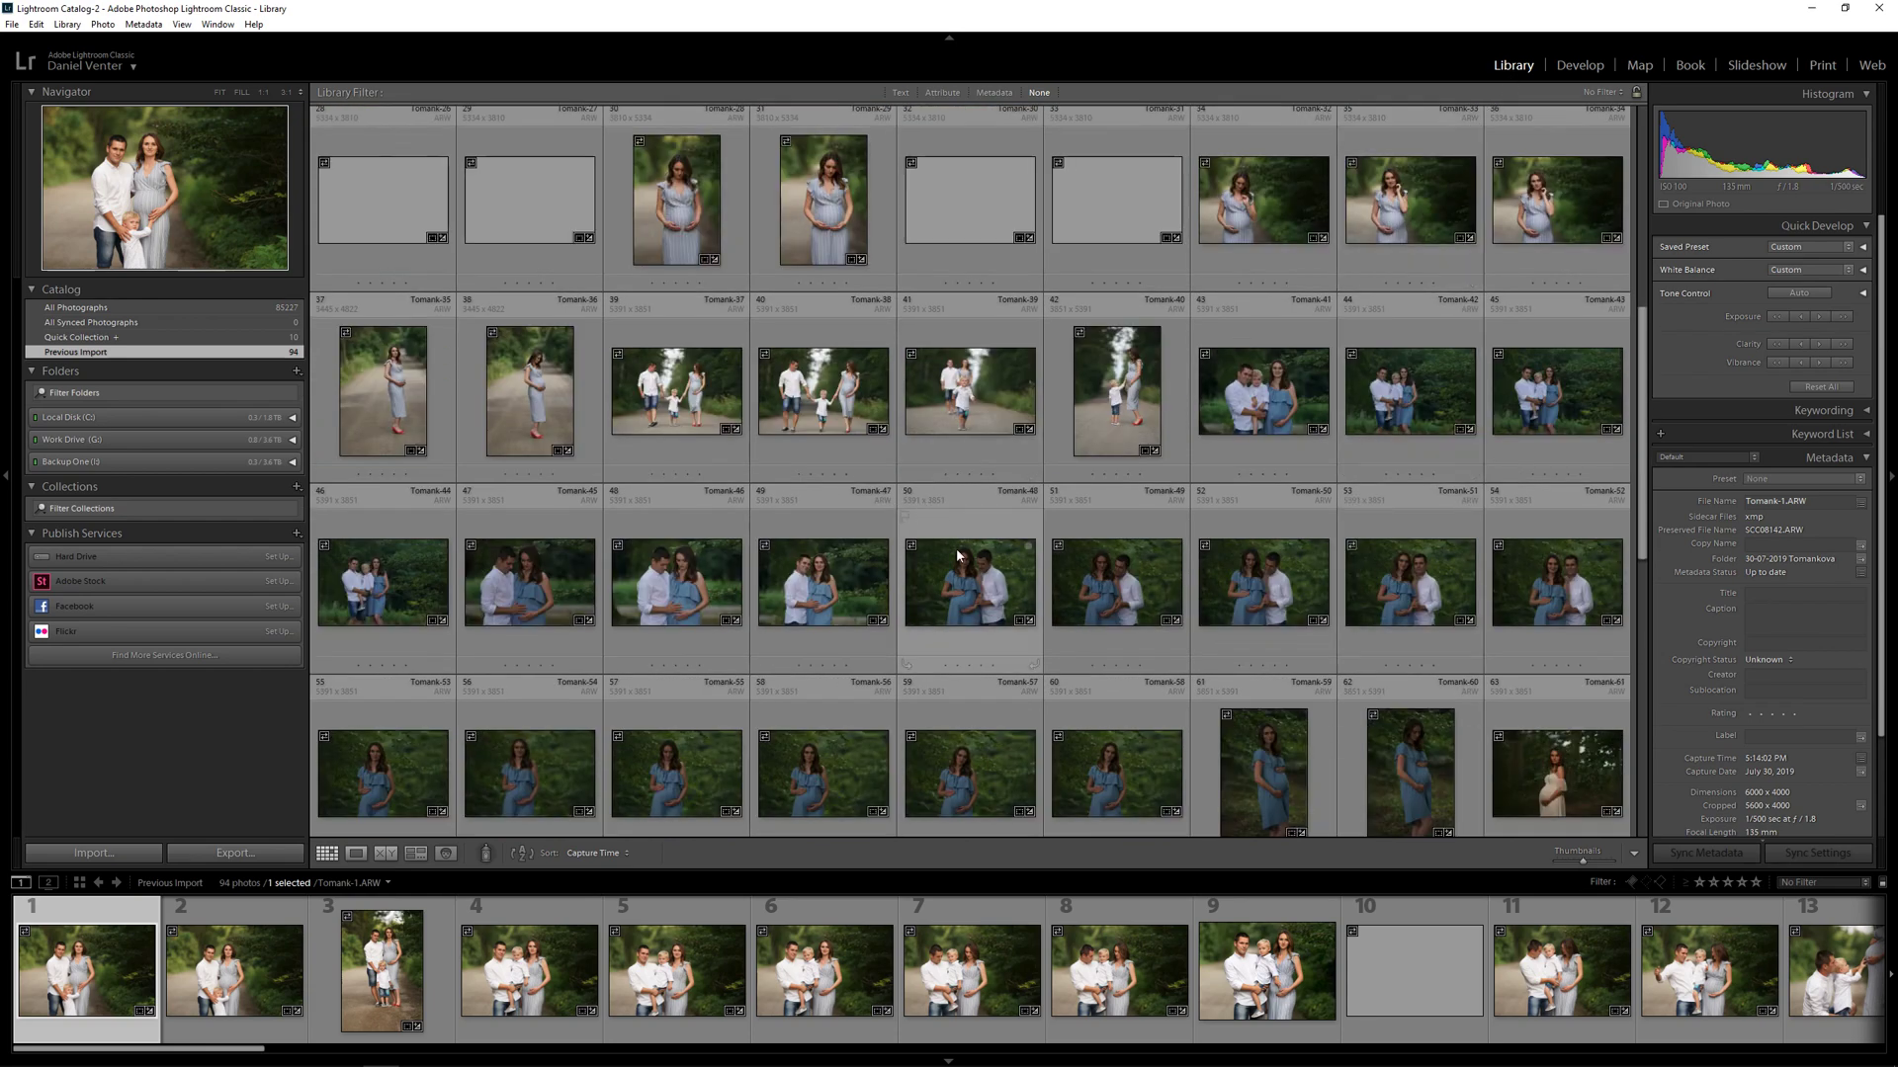
scroll(963, 549, "down", 5)
scroll(1024, 577, "up", 10)
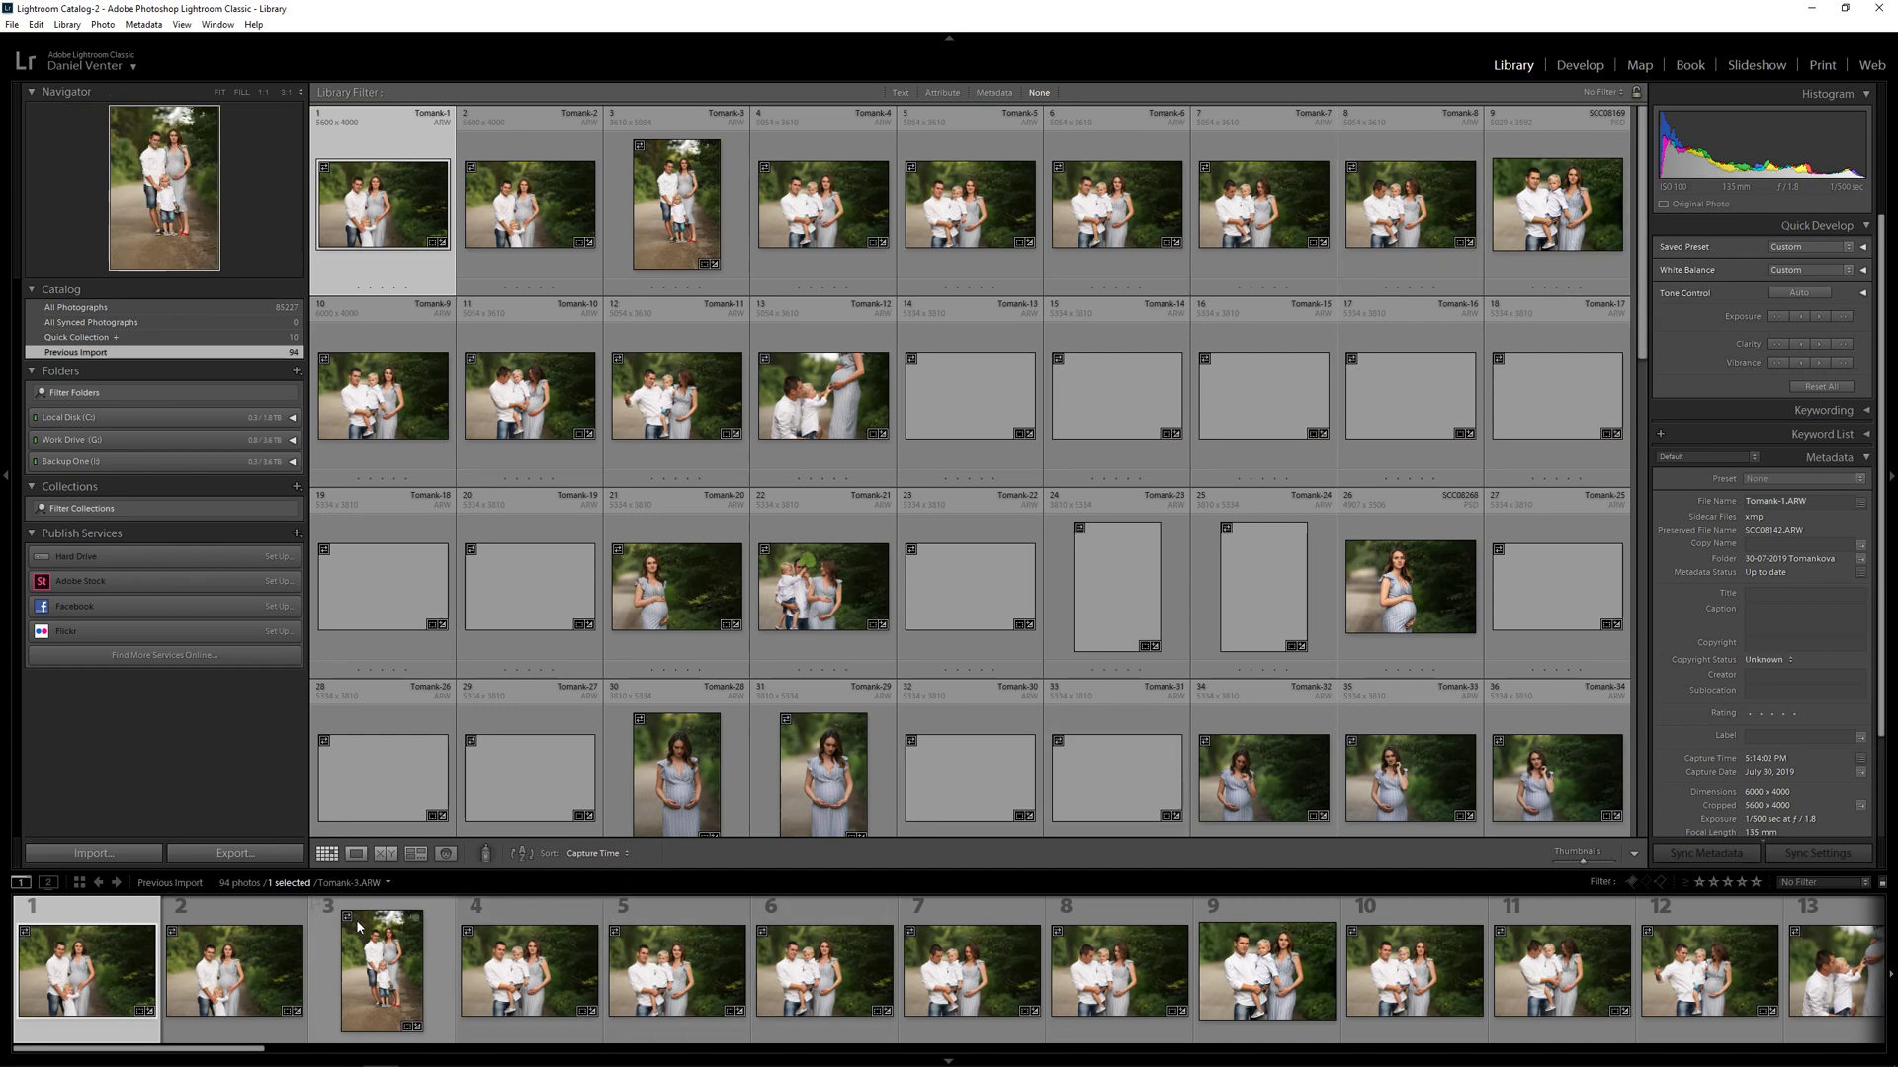
left_click(356, 856)
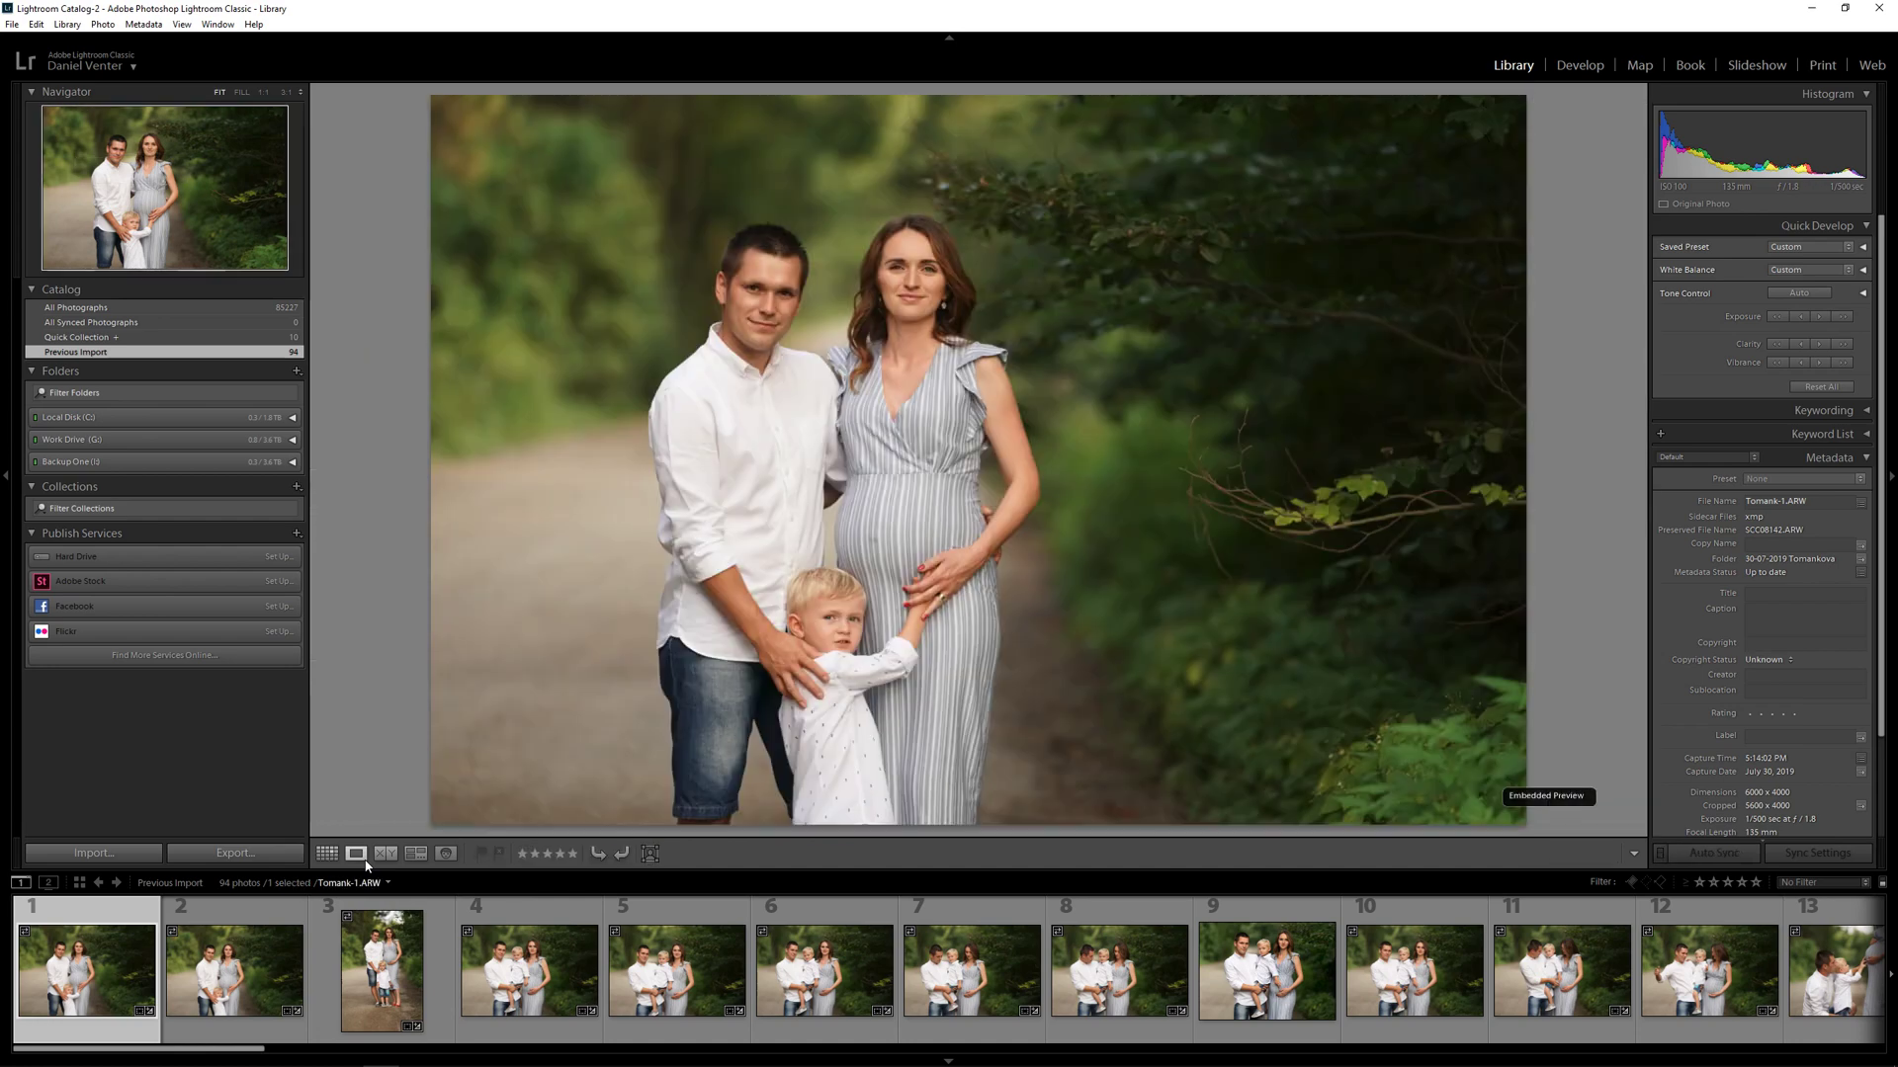
- Check 1:1 detail, then step through the shoot from Tomank-3 past Tomank-21 with the arrow keys
left_click(903, 290)
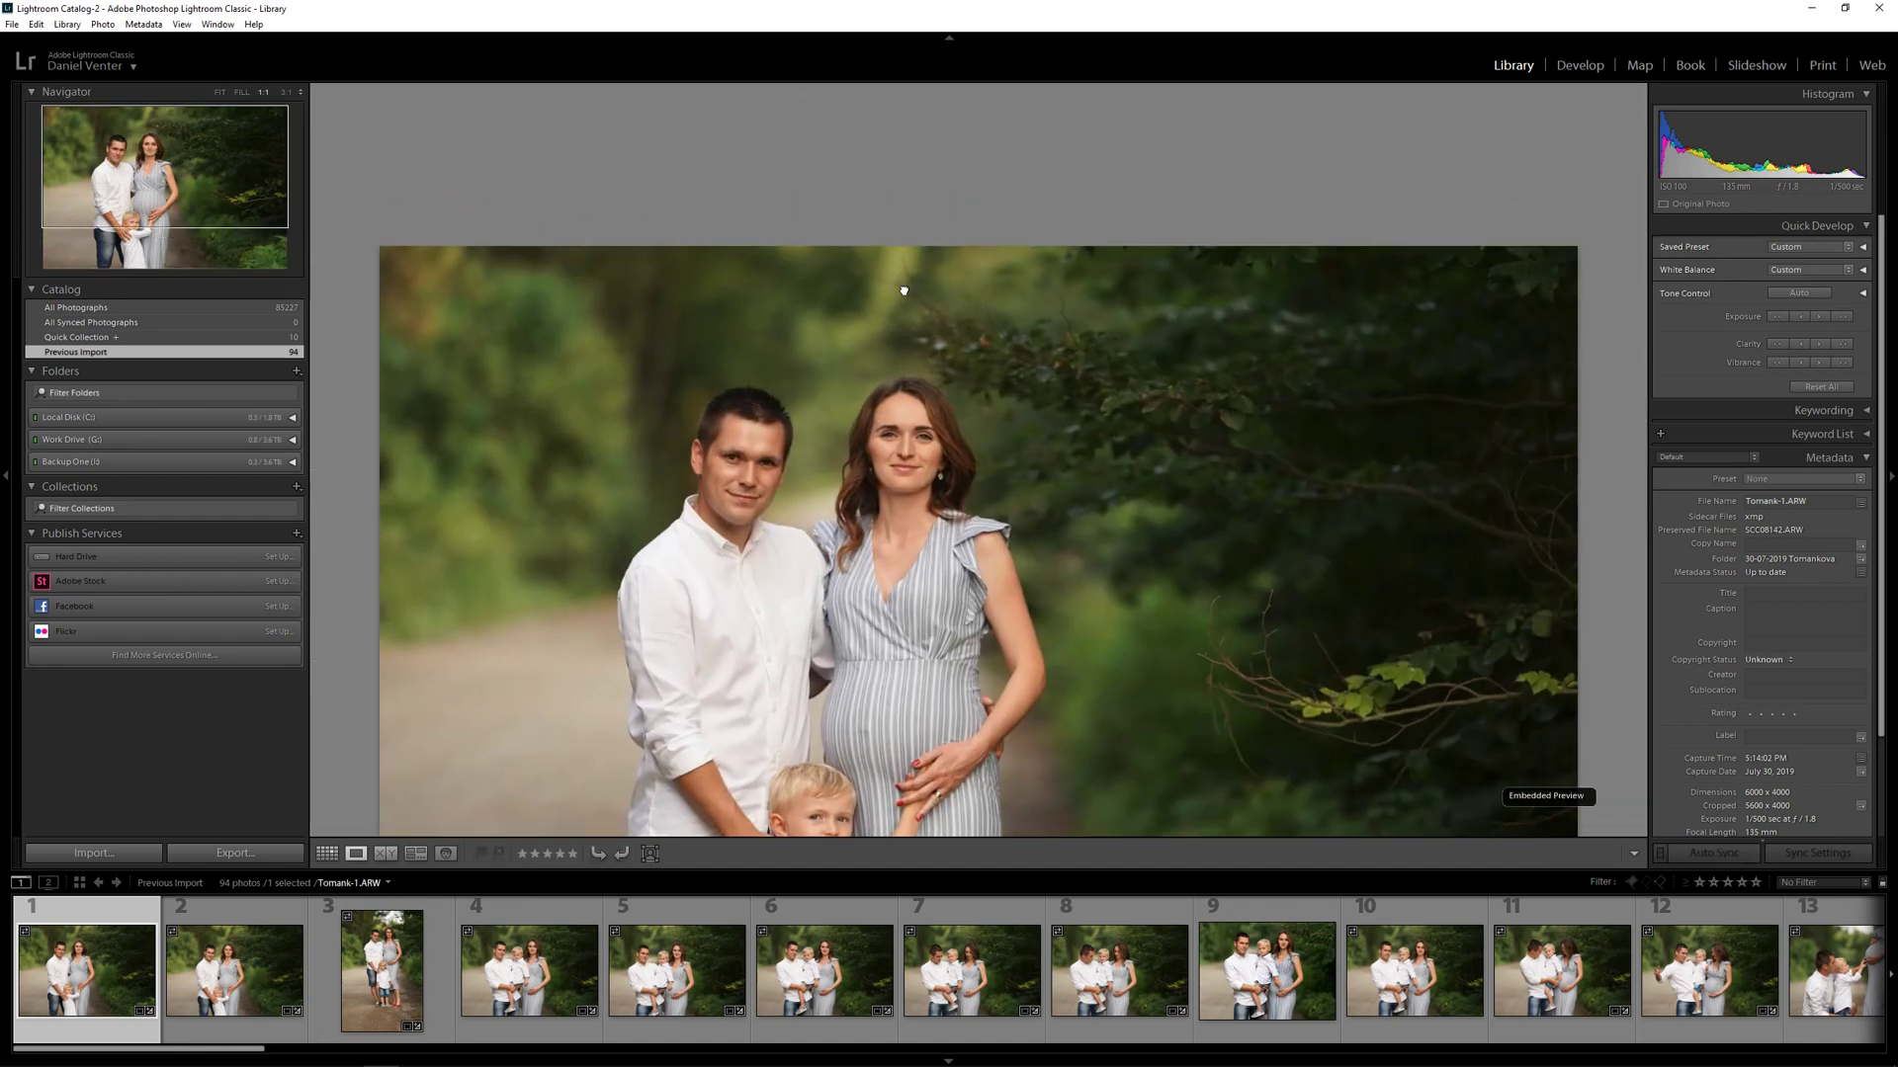
left_click(904, 291)
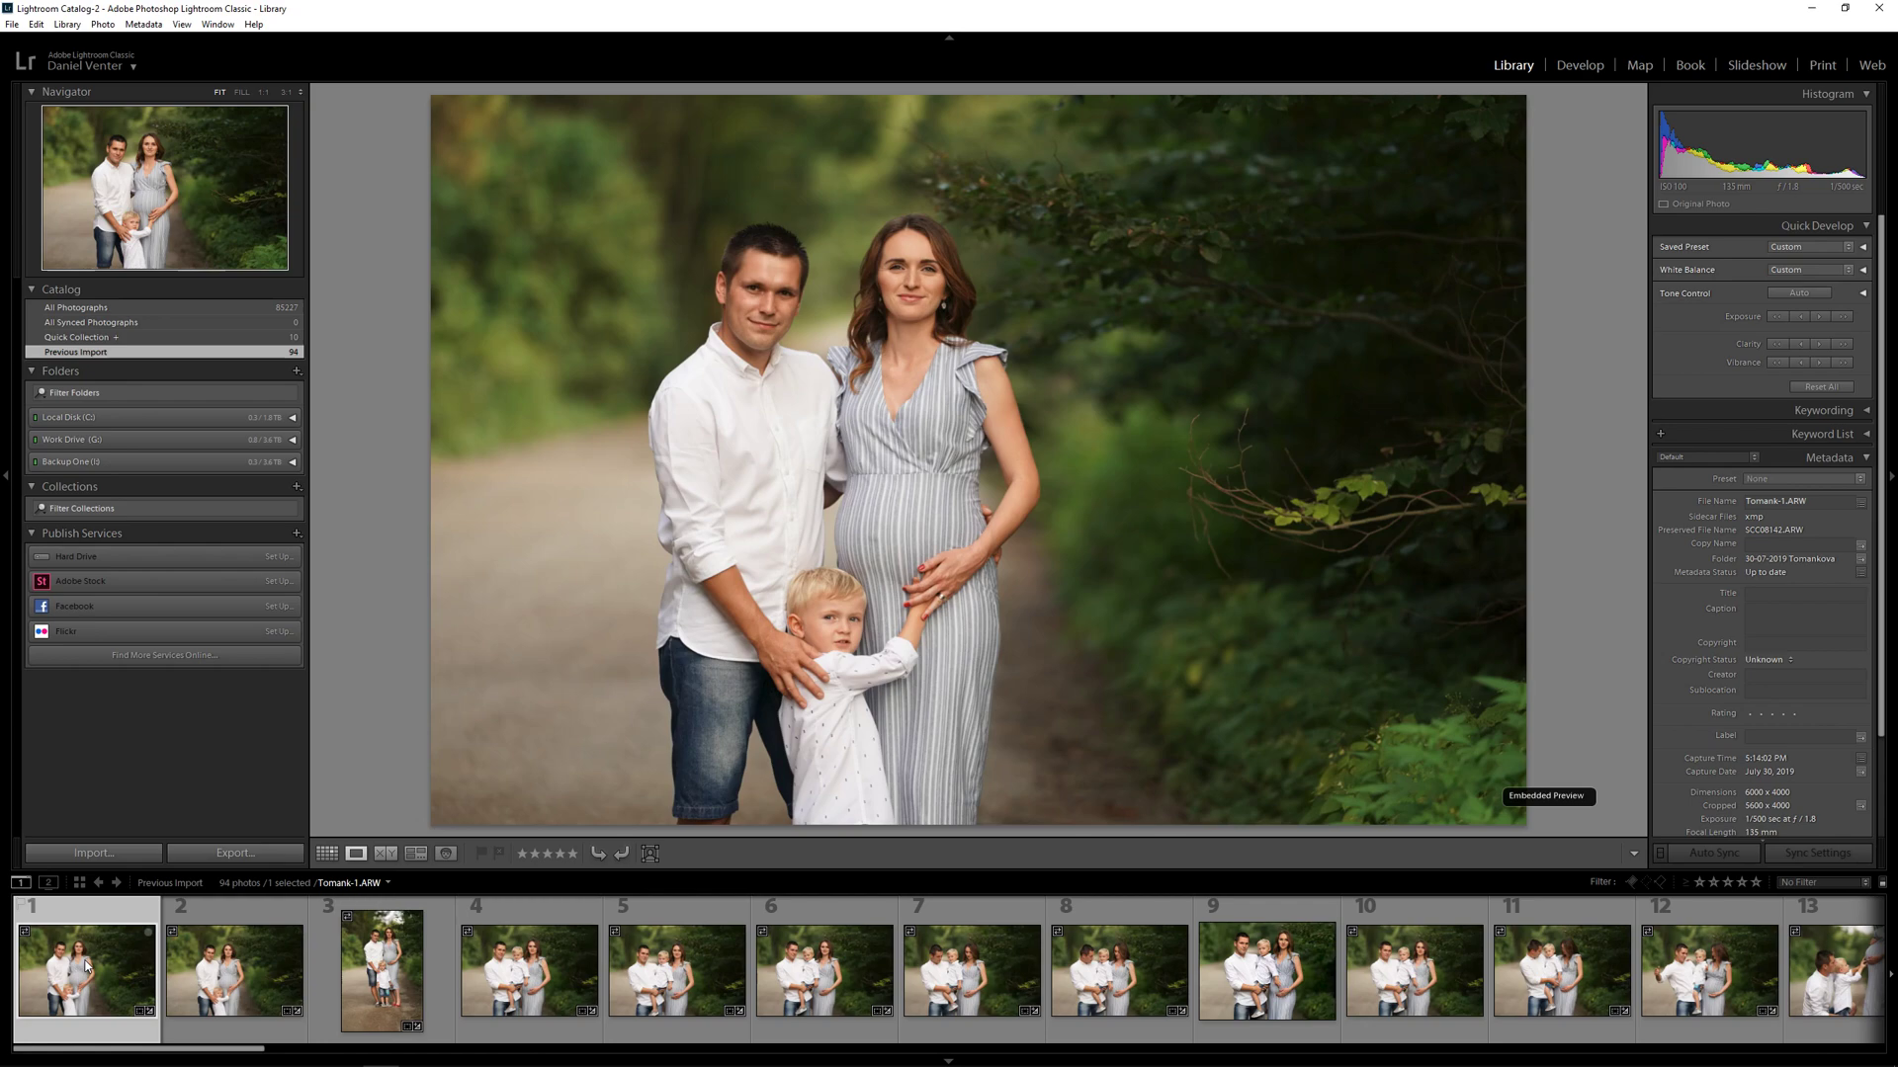
key("Right")
key("Right")
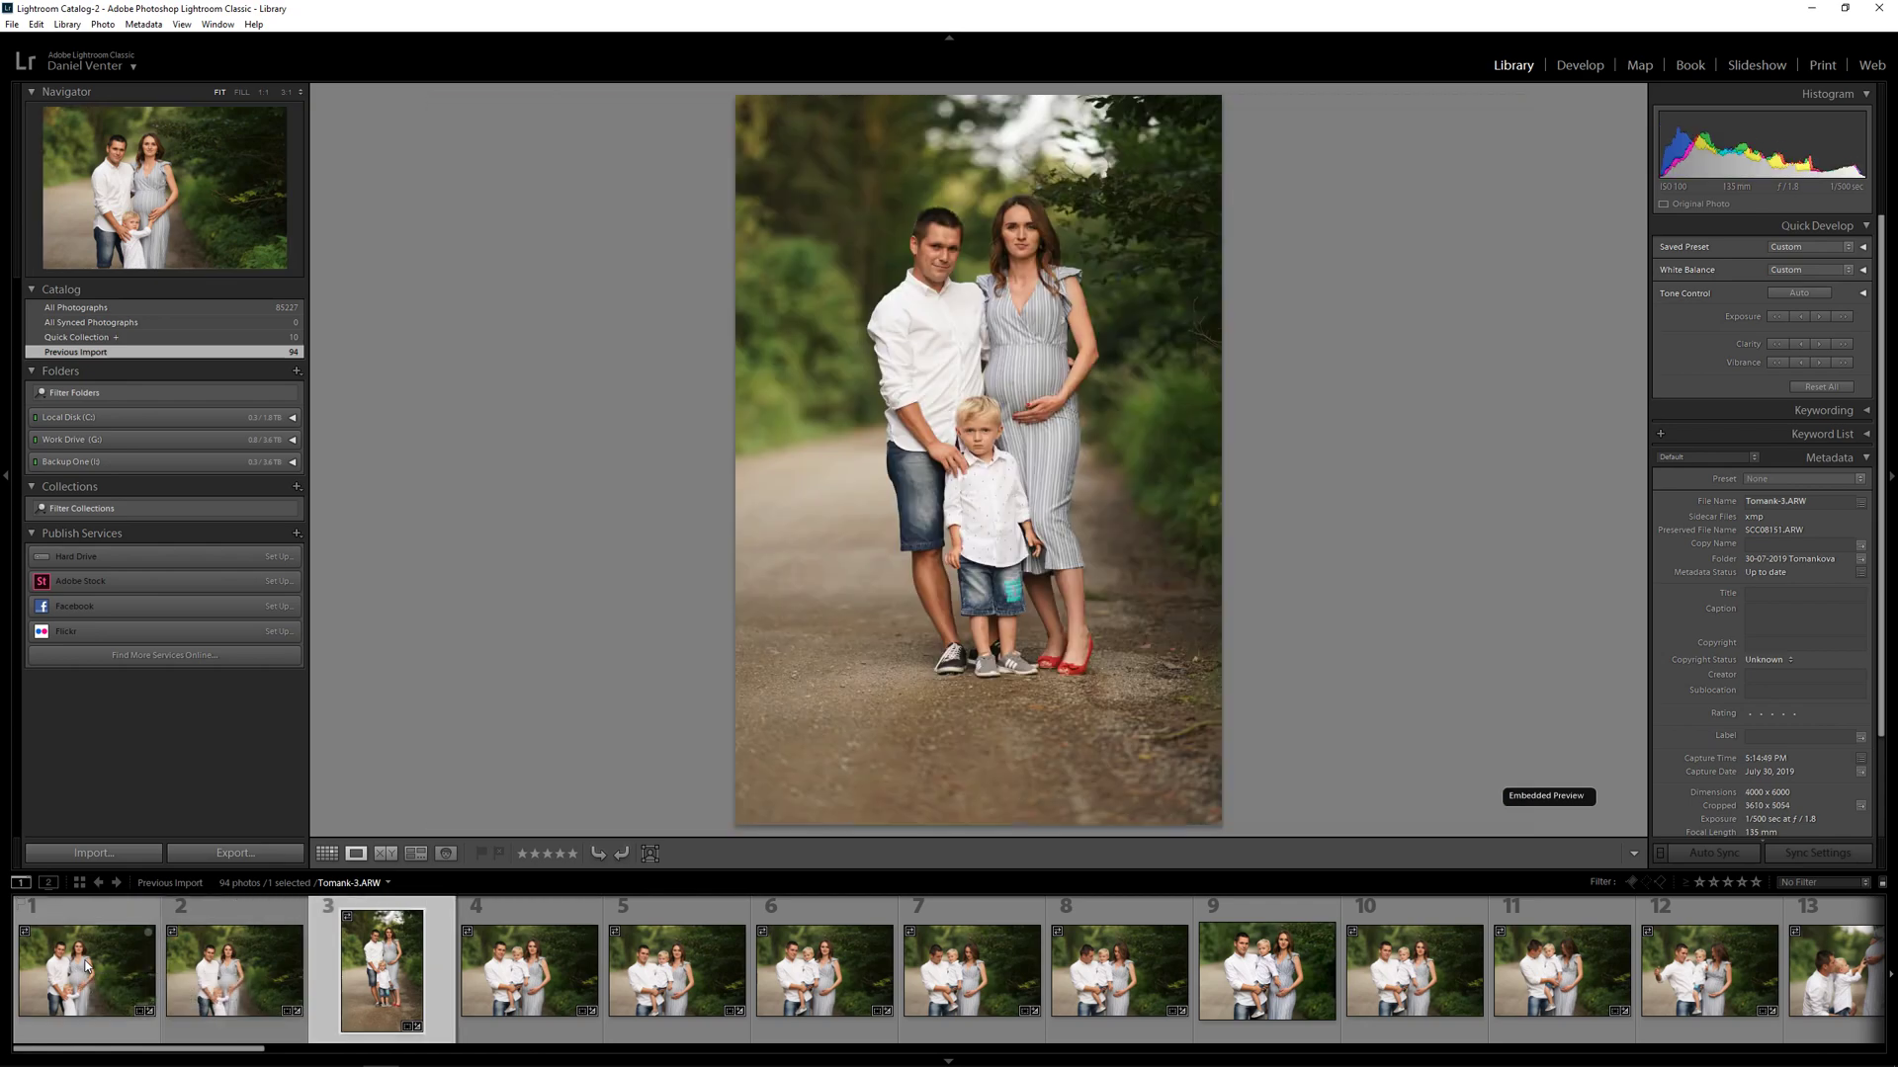
key("Right")
key("Right")
key("Right")
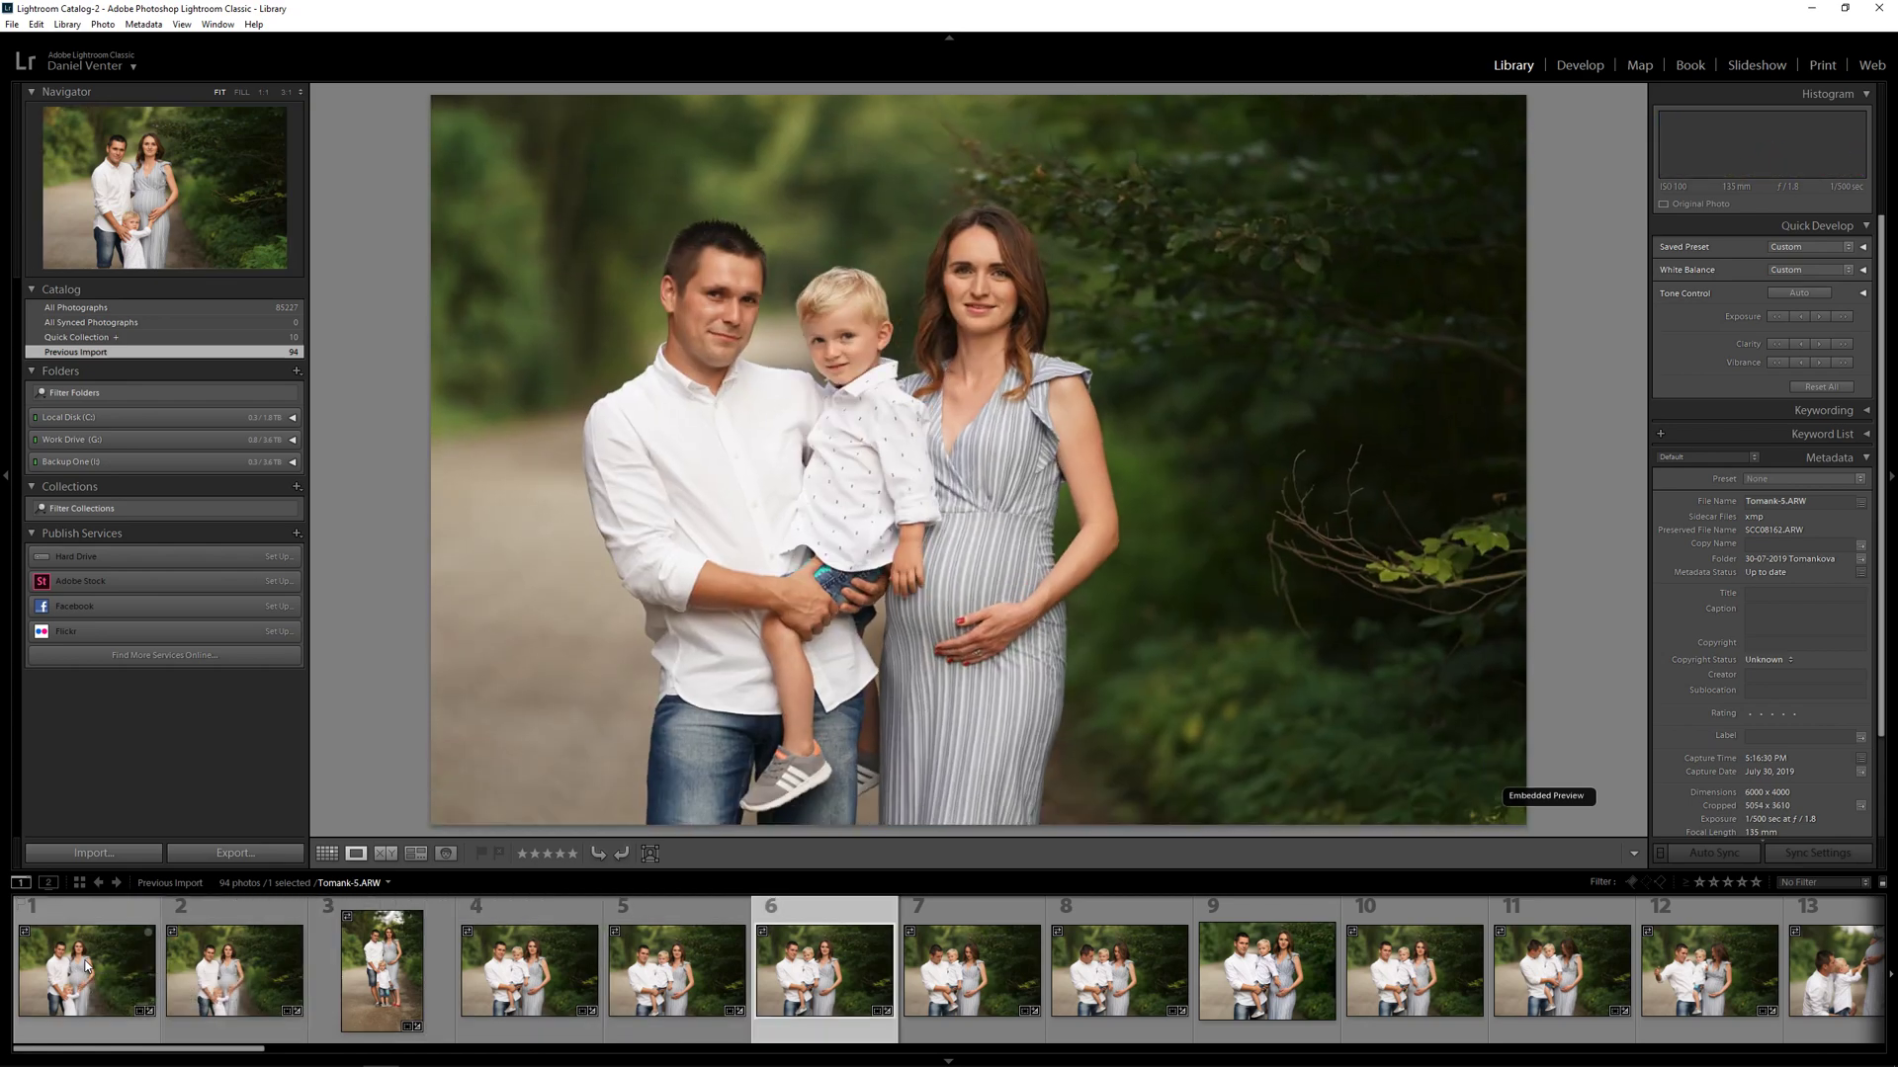
key("Right")
key("Right")
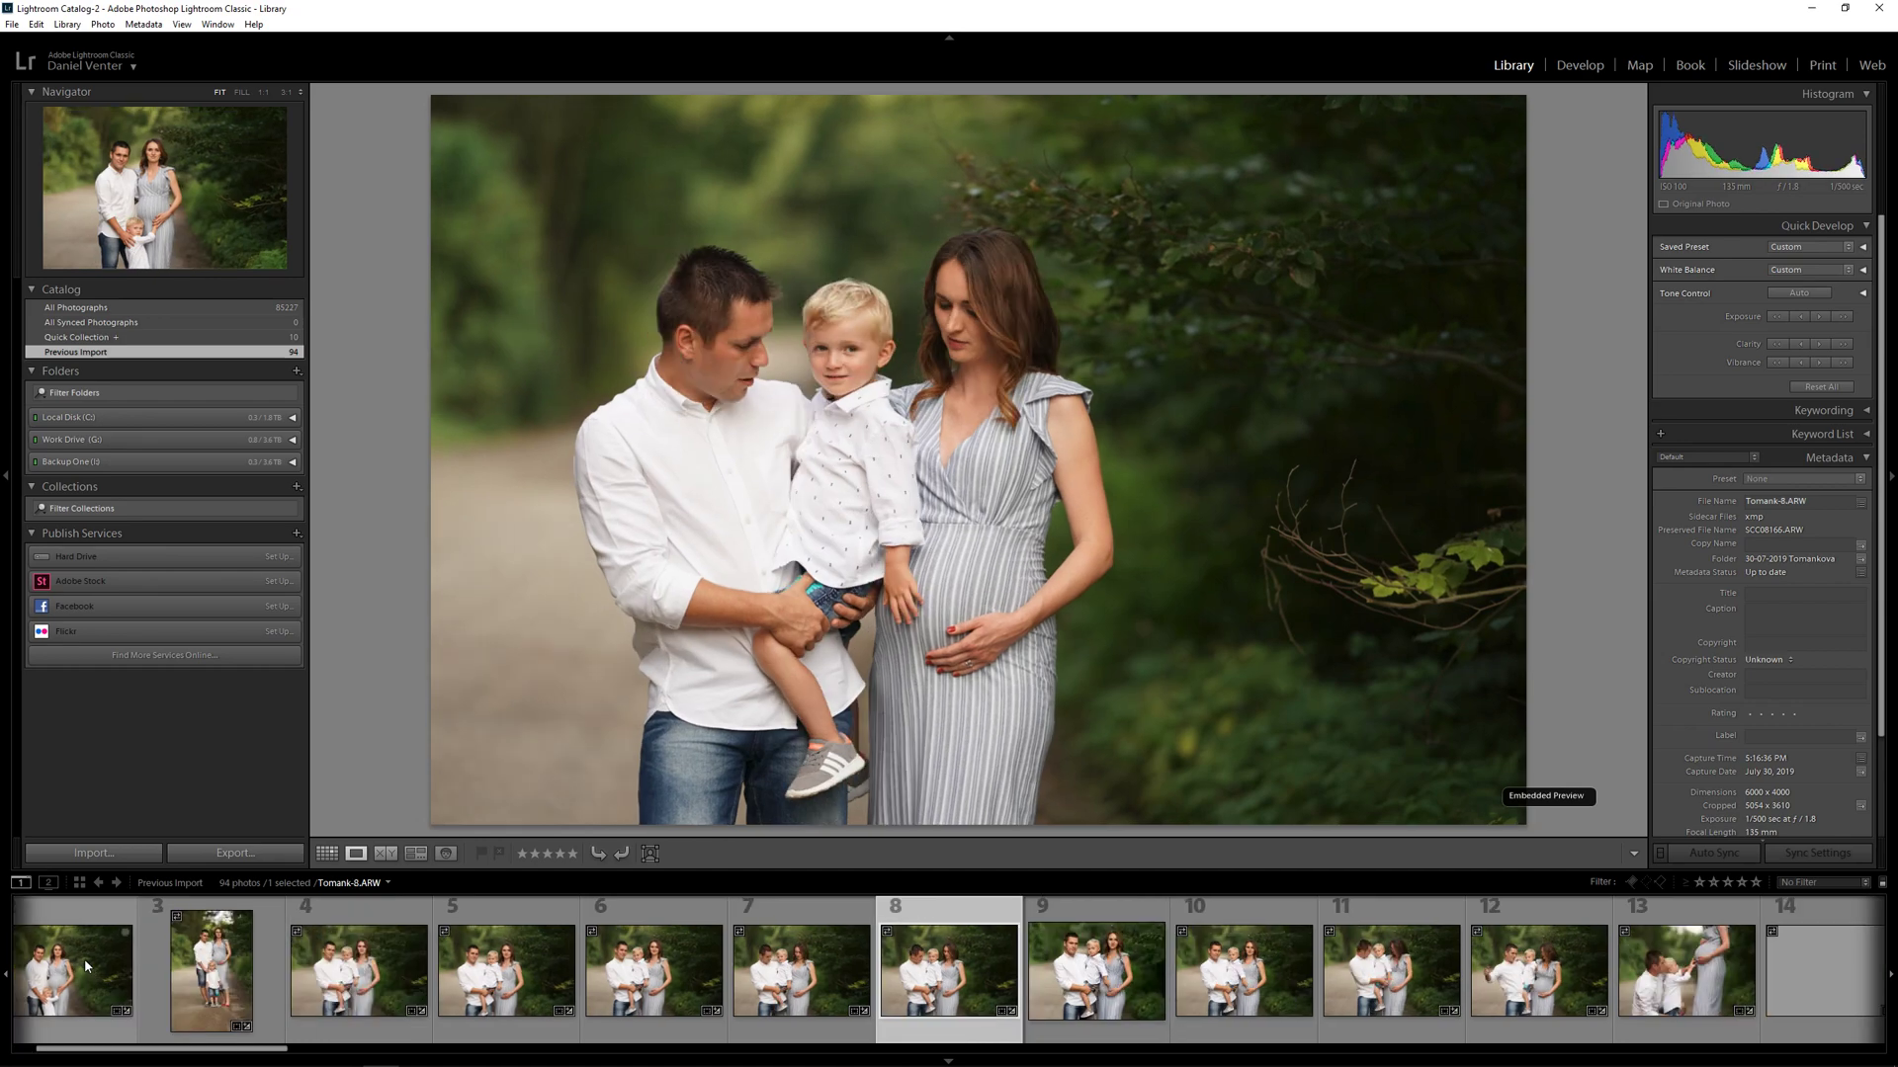
key("Right")
key("Right")
key("Right")
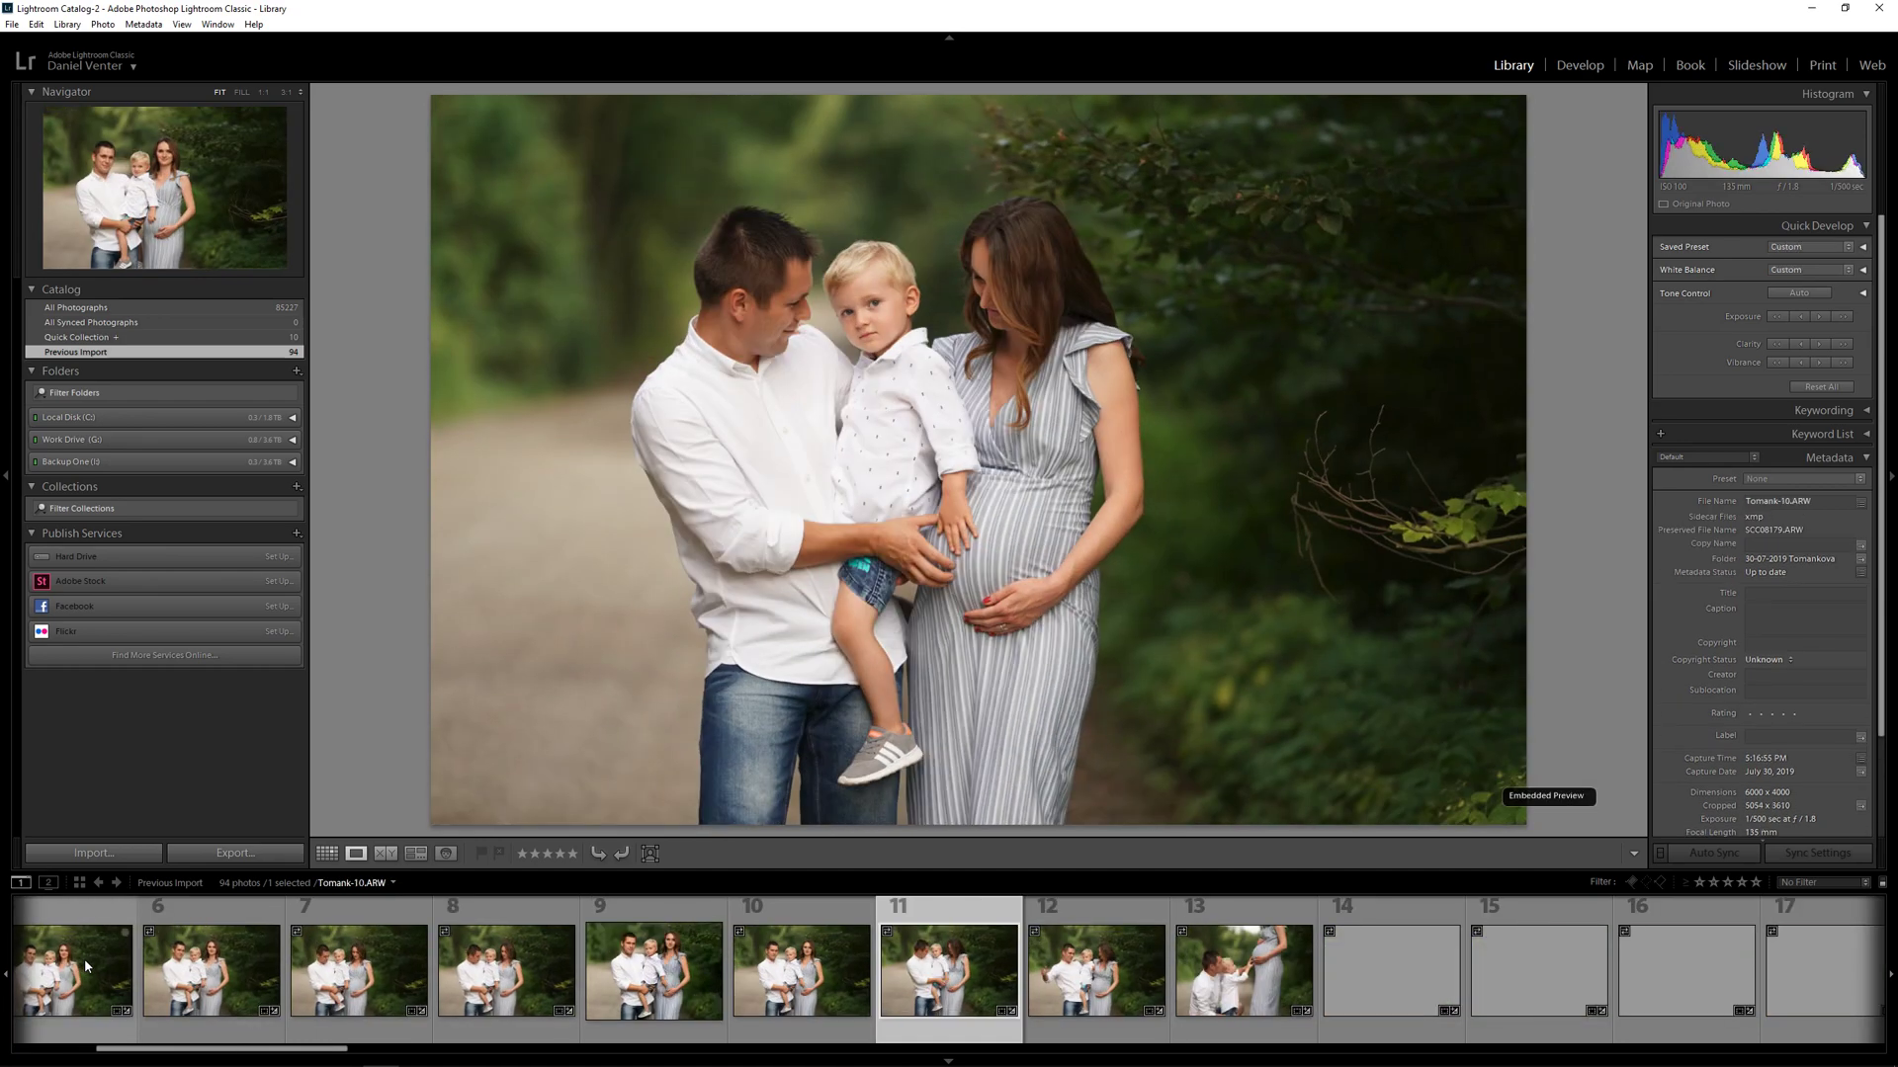
key("Right")
key("Right")
key("Right")
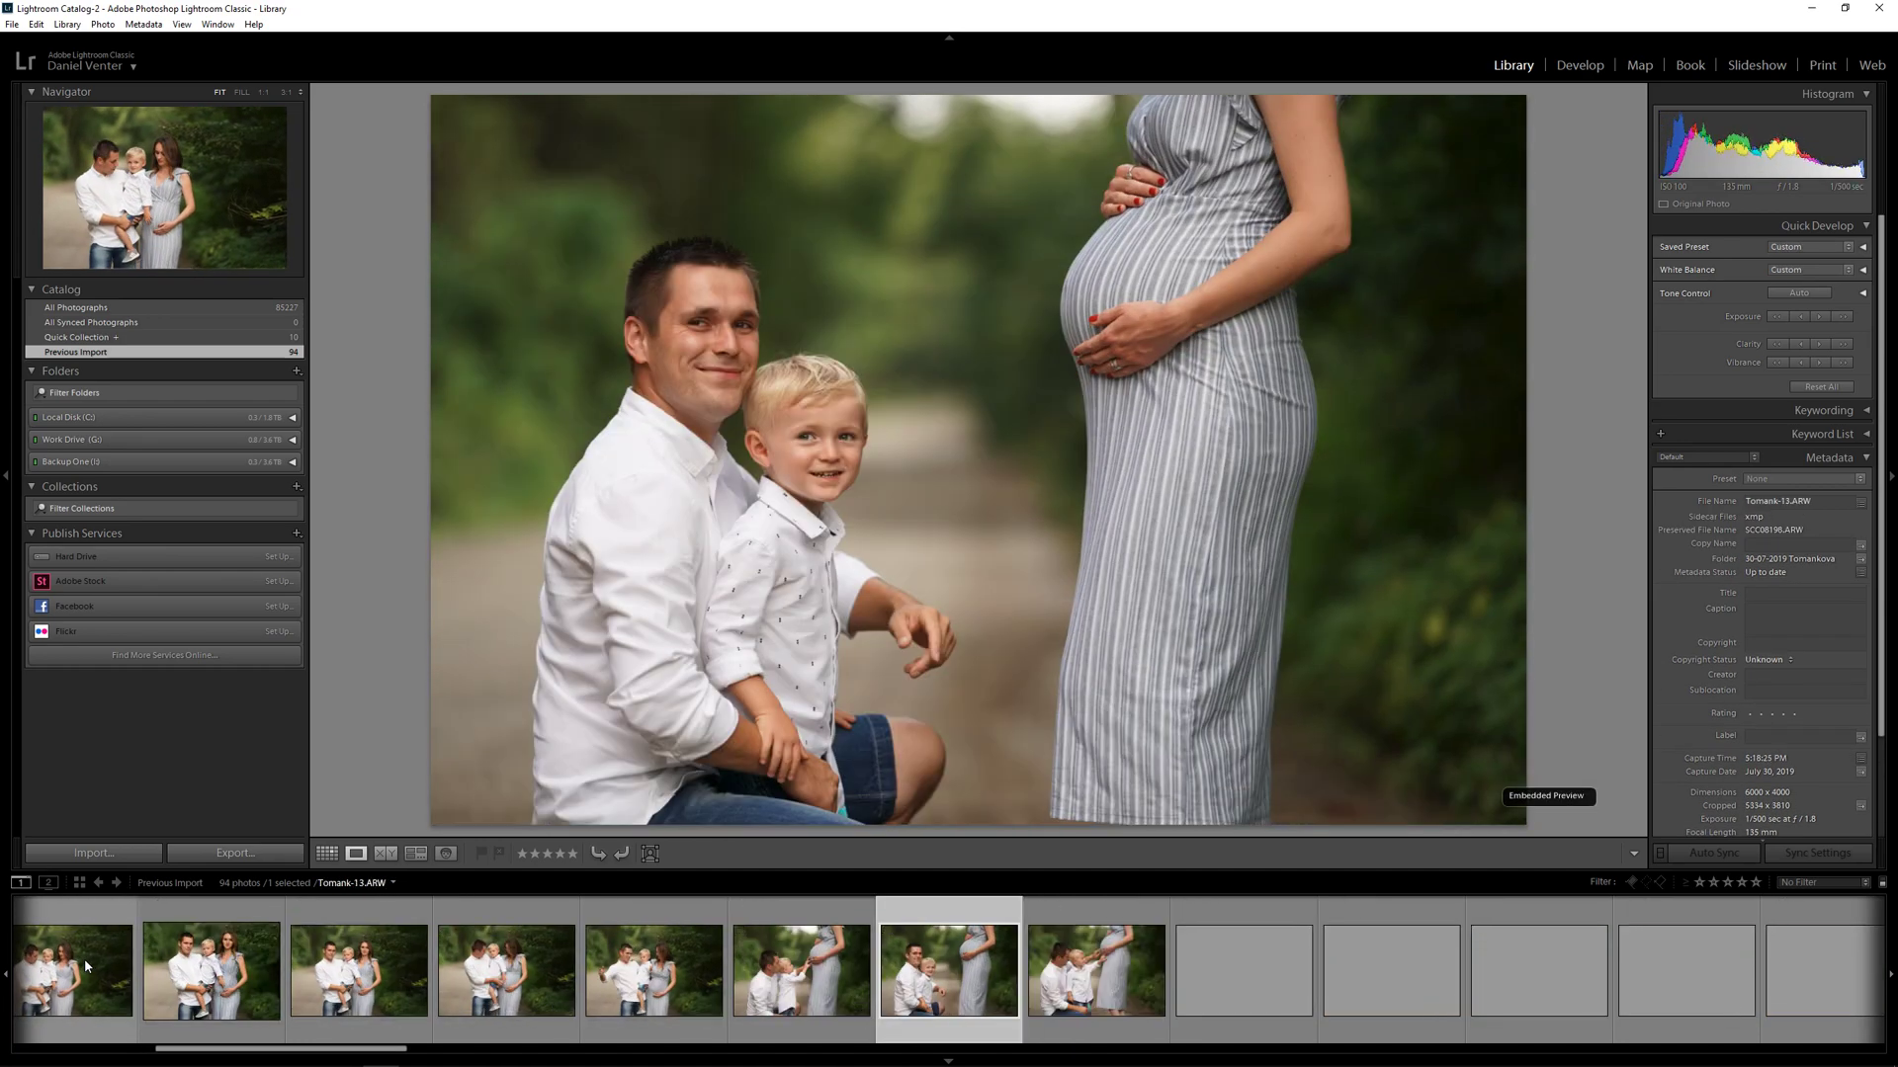
key("Right")
key("Right")
key("Right")
key("Right")
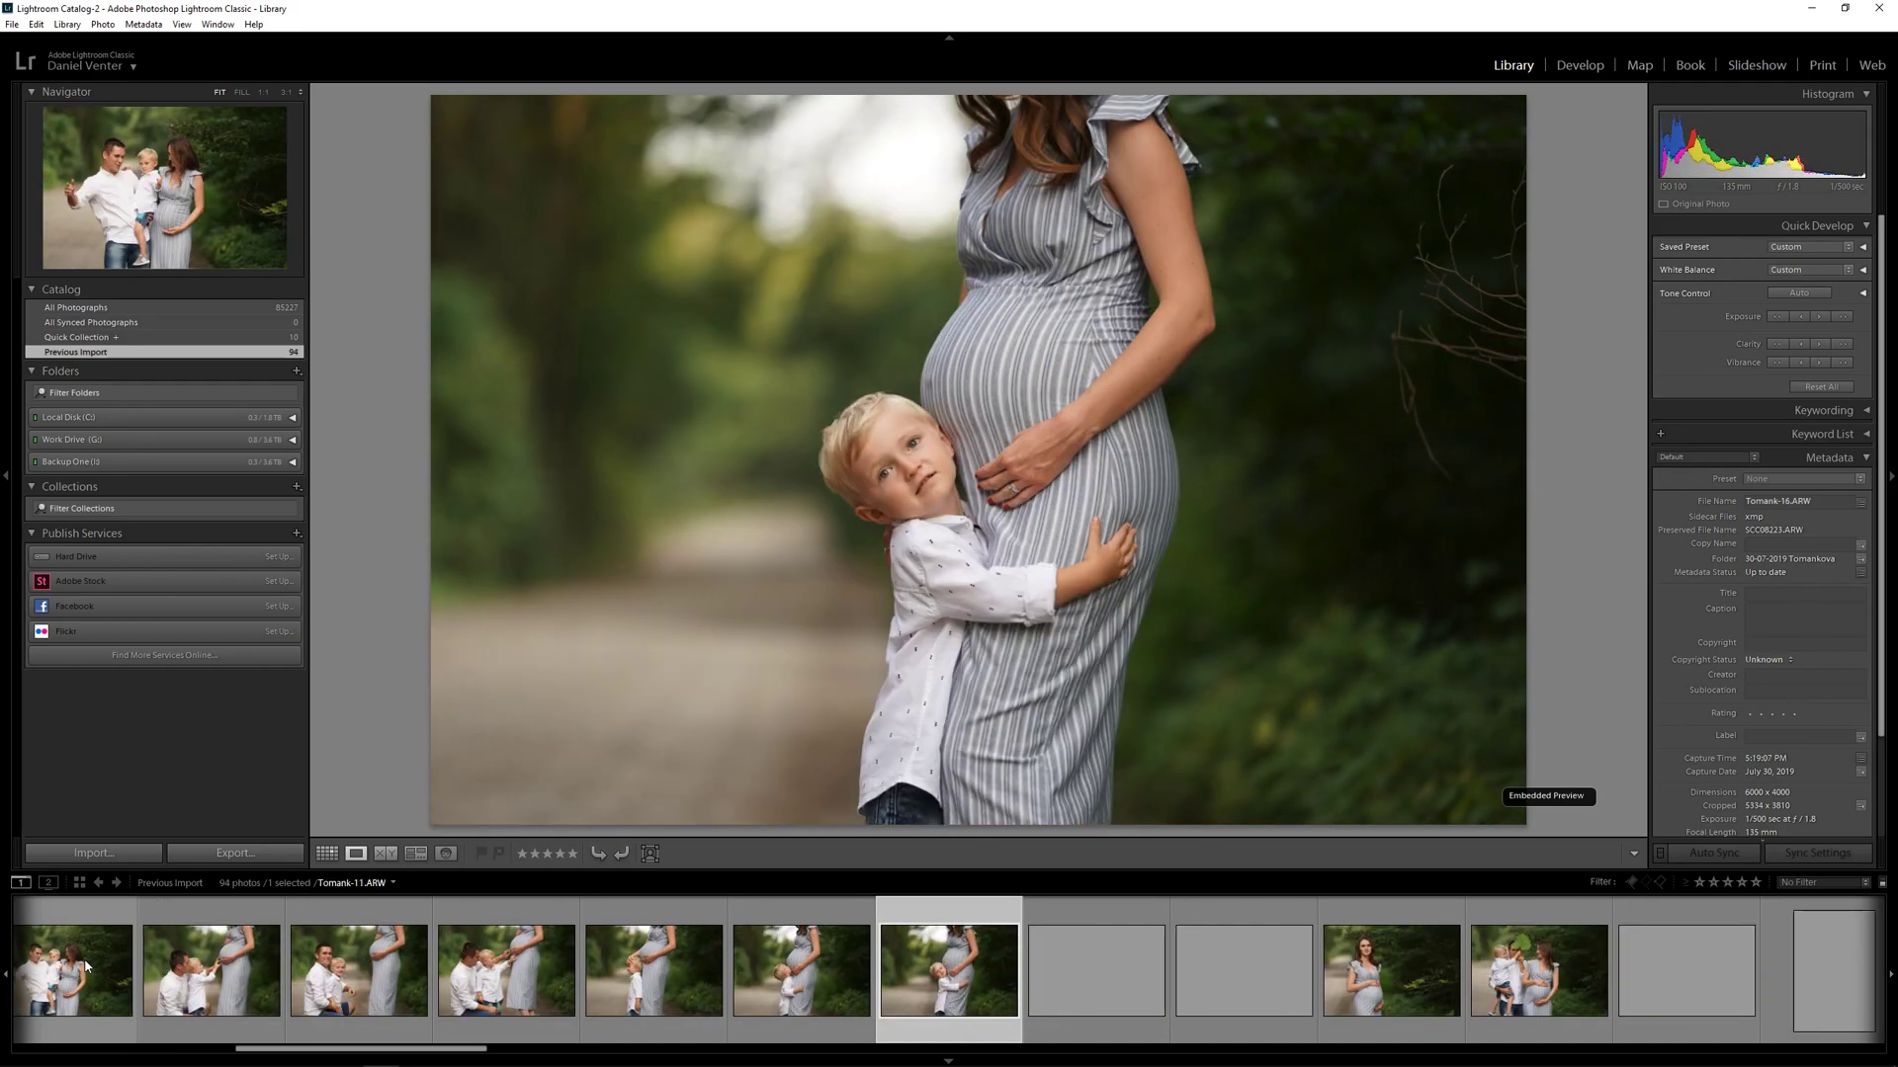
key("Right")
key("Right")
key("Right")
key("Right")
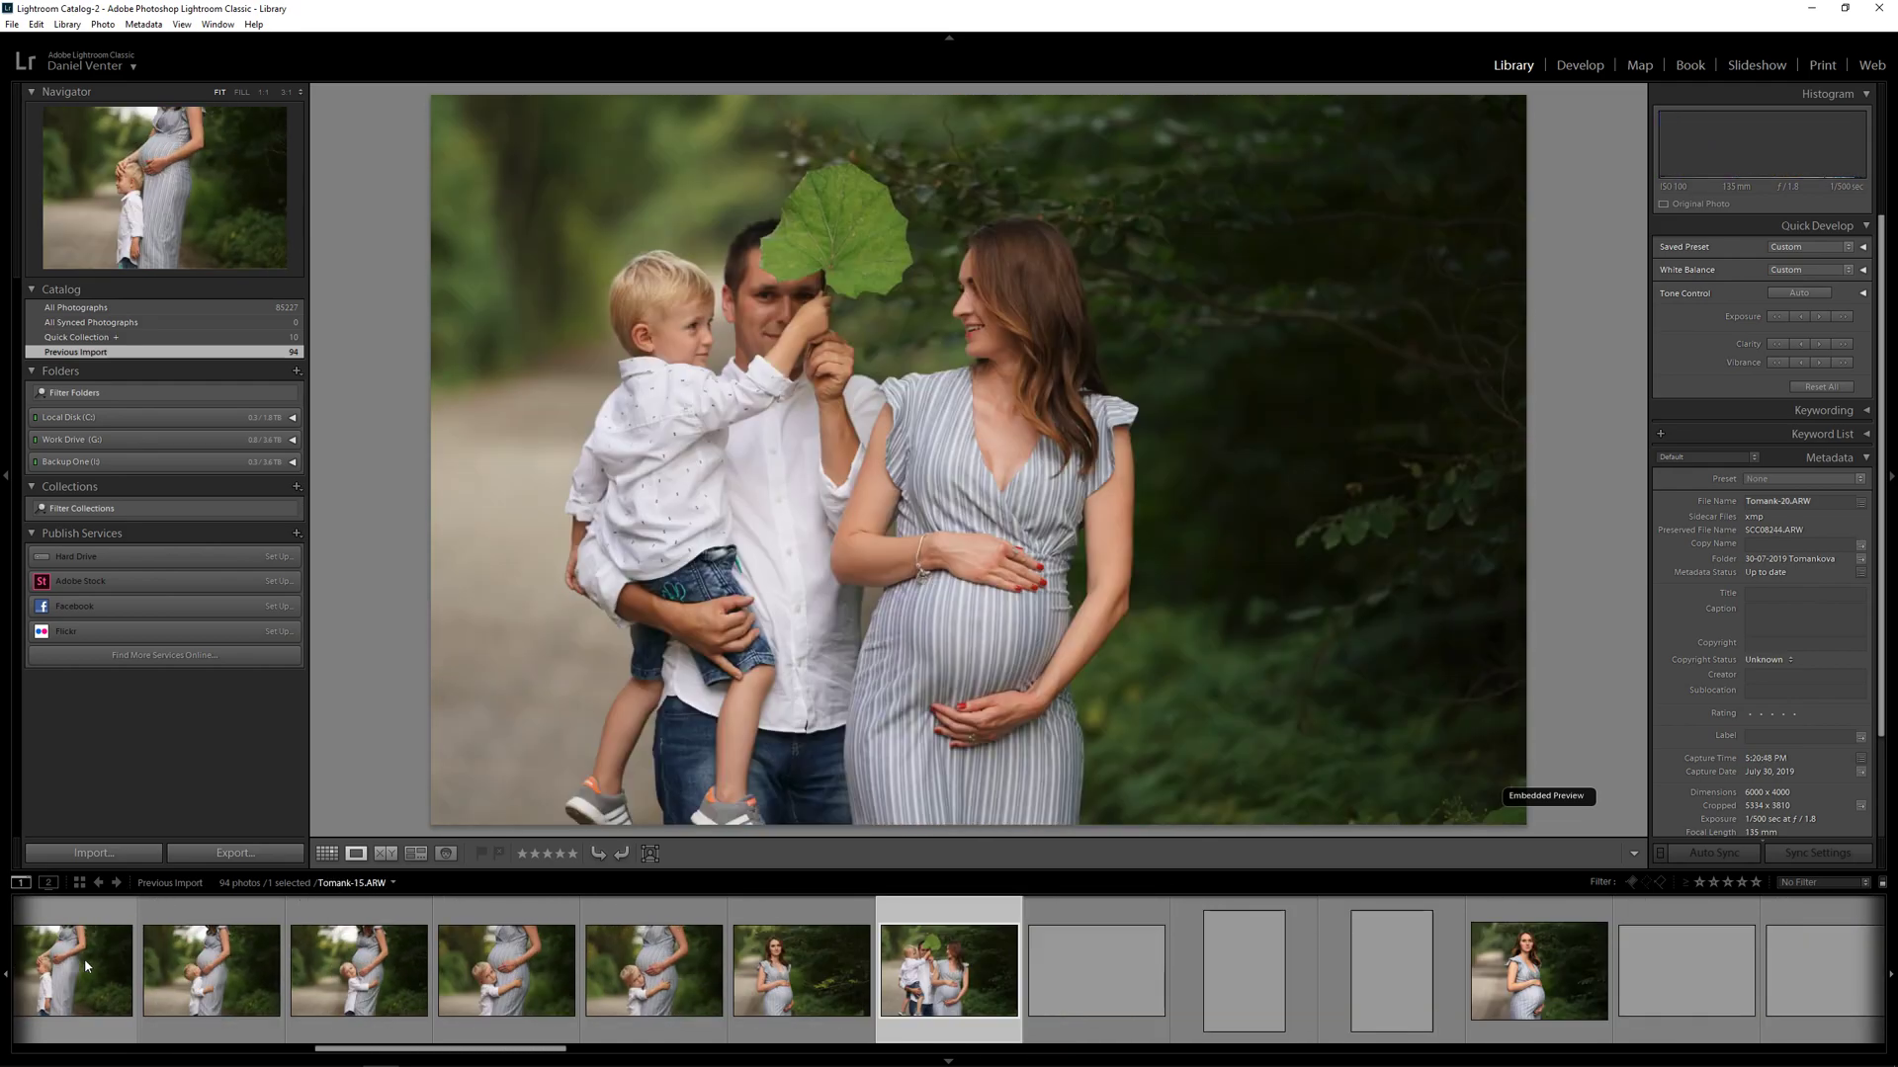
key("Right")
key("Right")
key("Right")
key("Right")
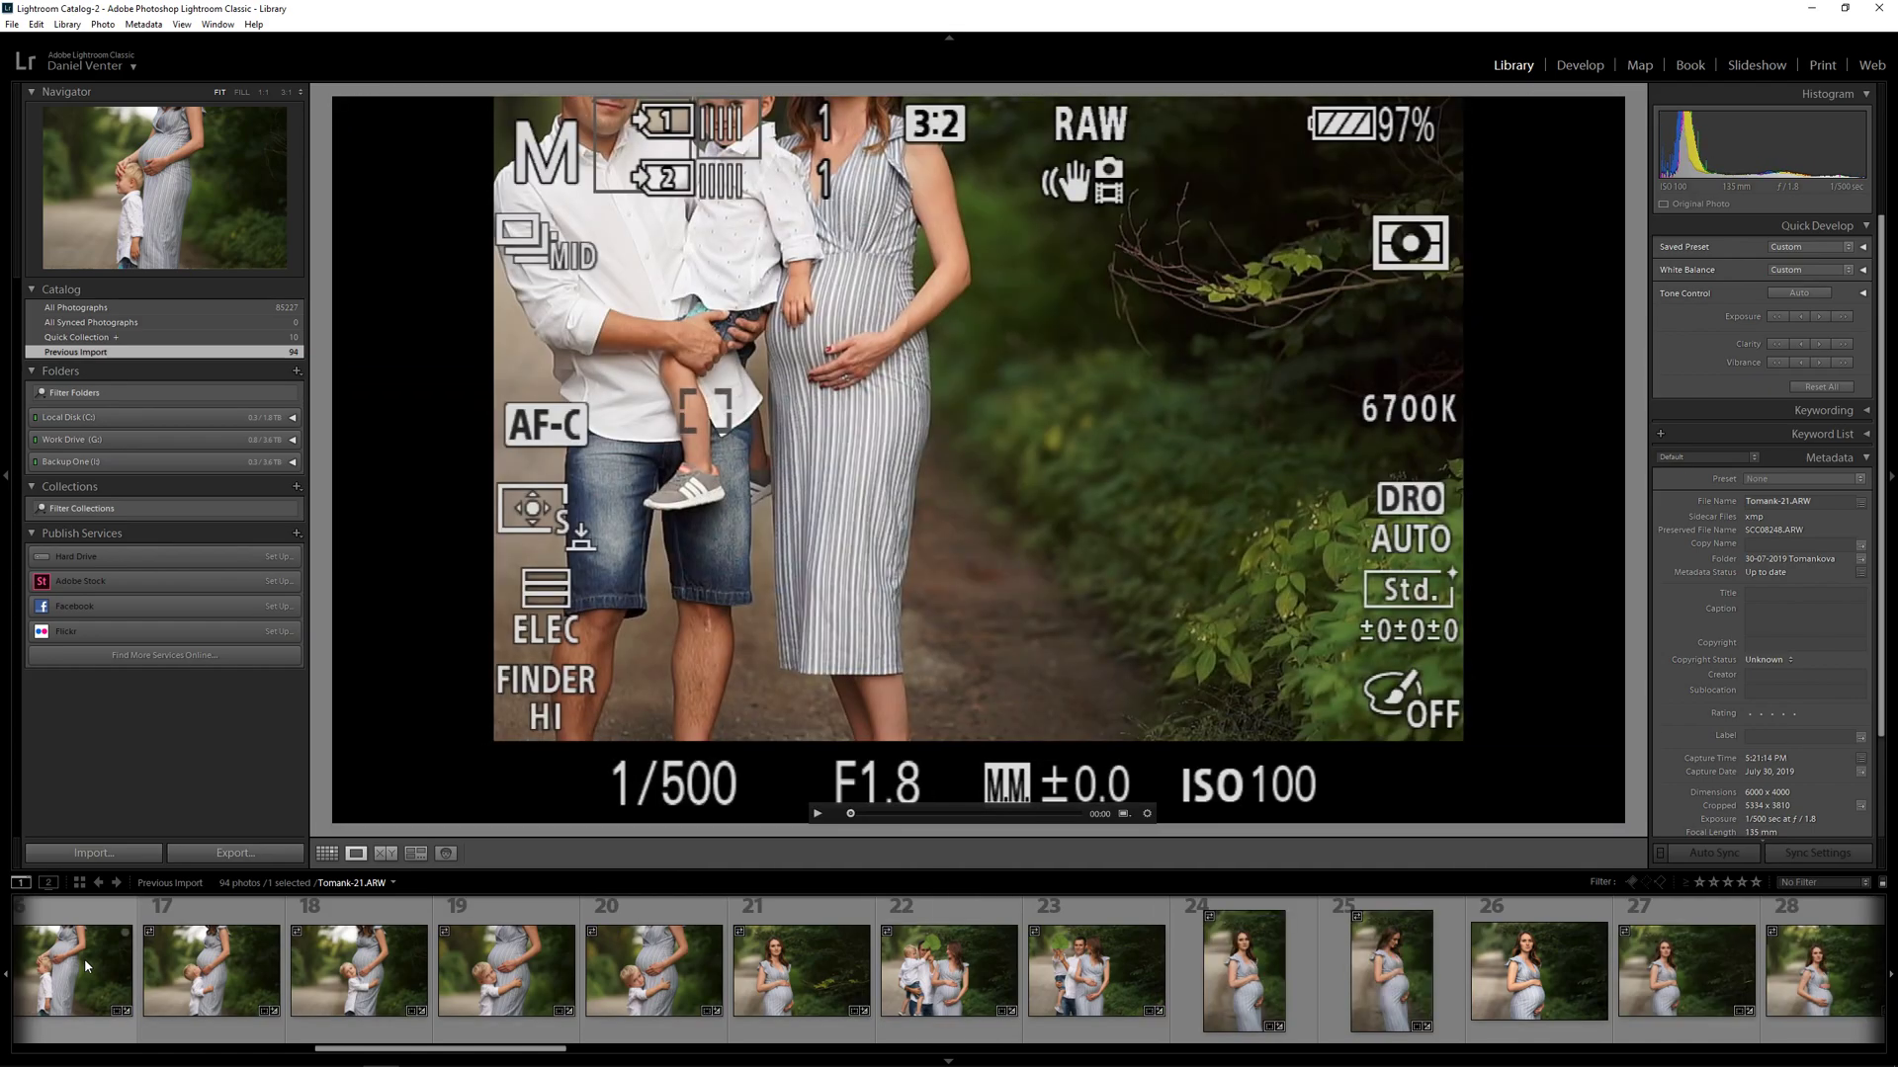
key("Right")
key("Right")
key("Right")
key("Right")
key("Right")
key("Right")
key("Right")
key("Right")
key("Right")
key("Right")
key("Right")
key("Right")
key("Right")
key("Right")
key("Right")
key("Right")
key("Right")
key("Right")
key("Right")
key("Right")
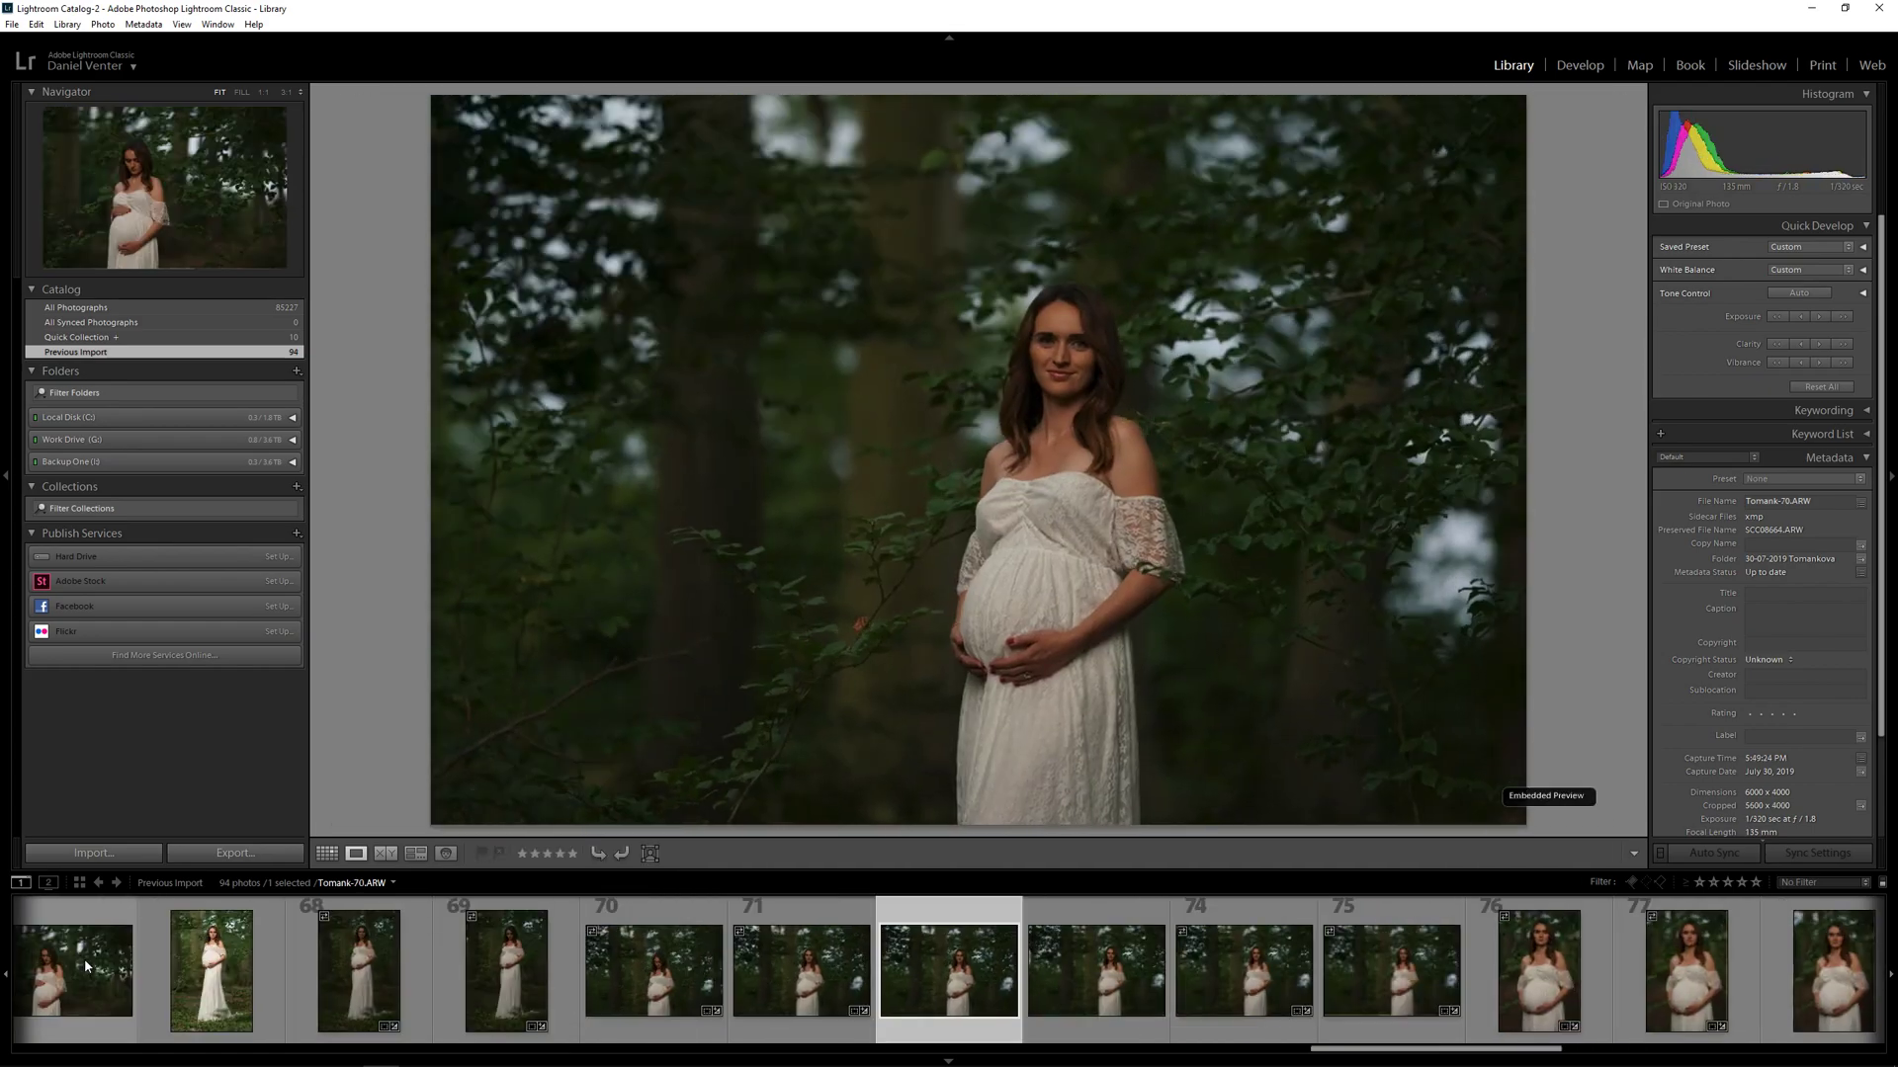
key("Left")
key("Left")
key("Left")
key("Left")
key("Left")
key("Left")
key("Left")
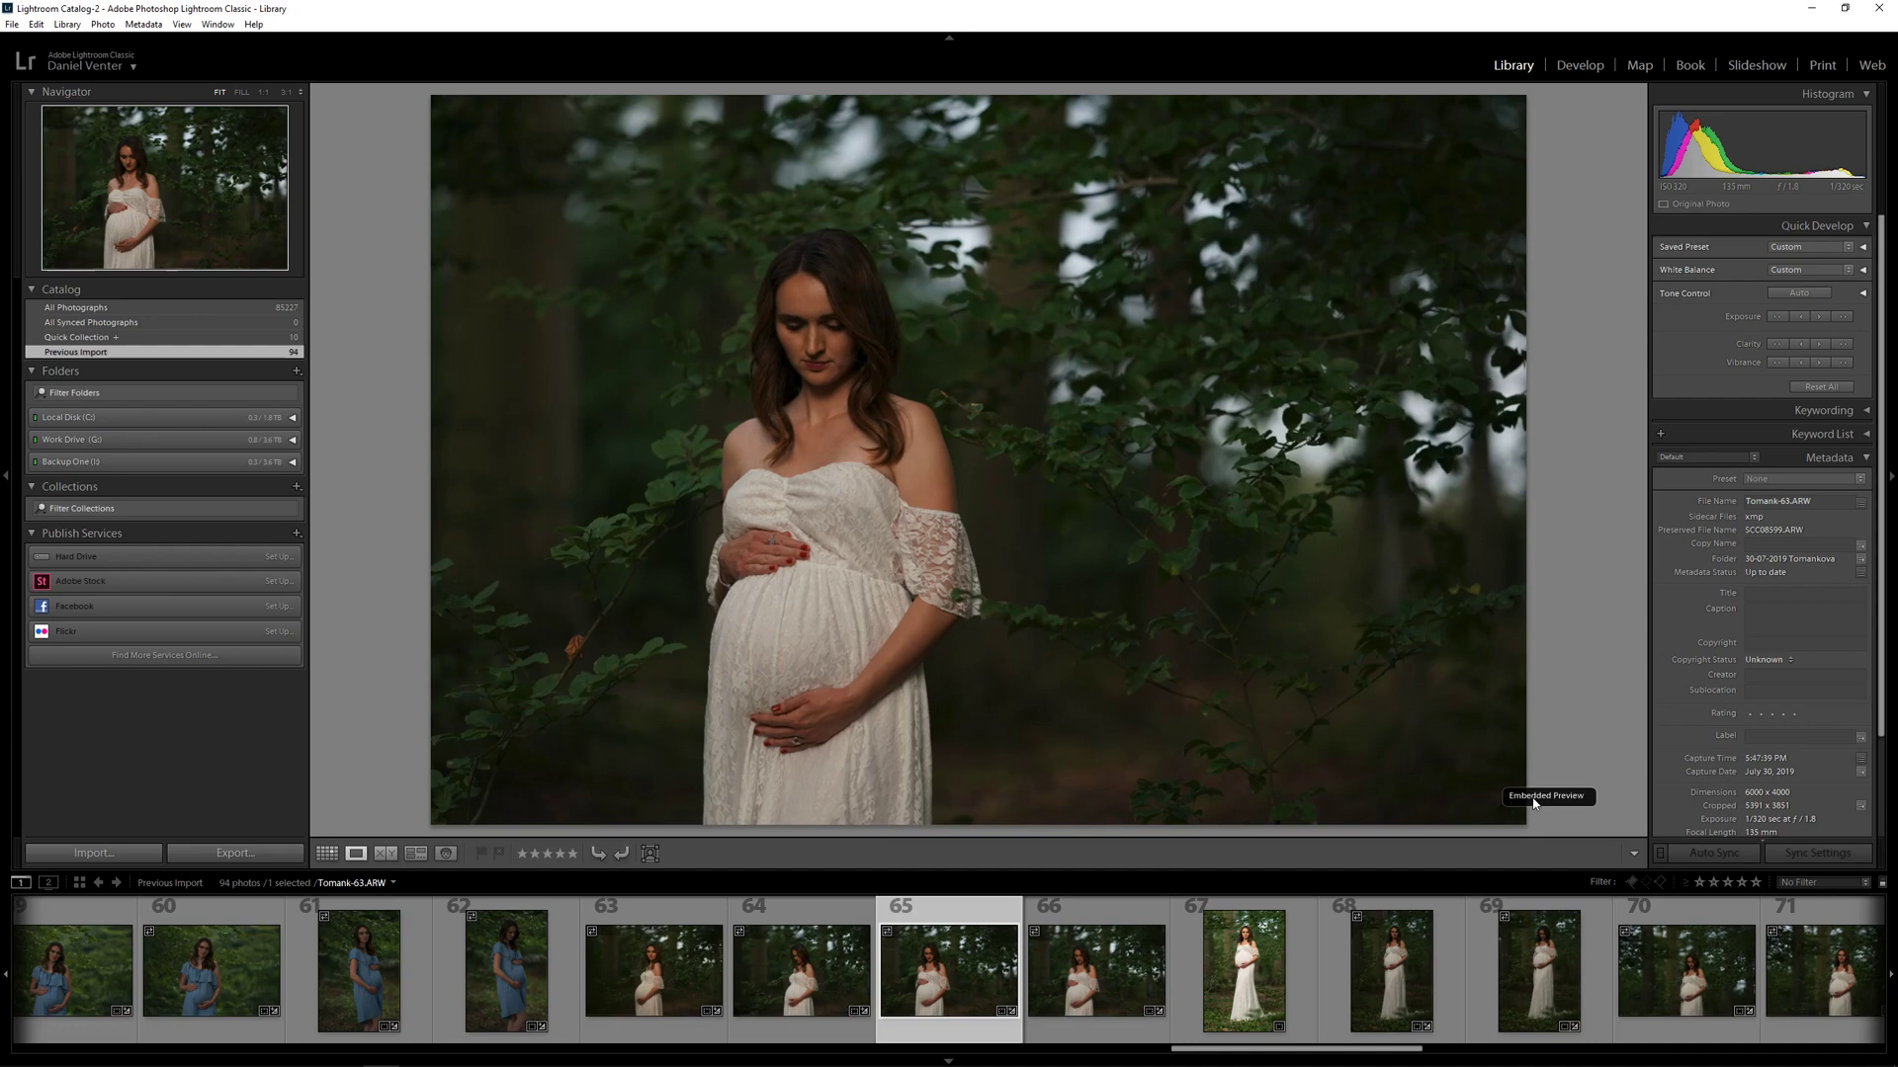
- Pick filmstrip thumbnails Tomank-61, Tomank-59 and Tomank-54 to find the blue-dress portraits
left_click(664, 964)
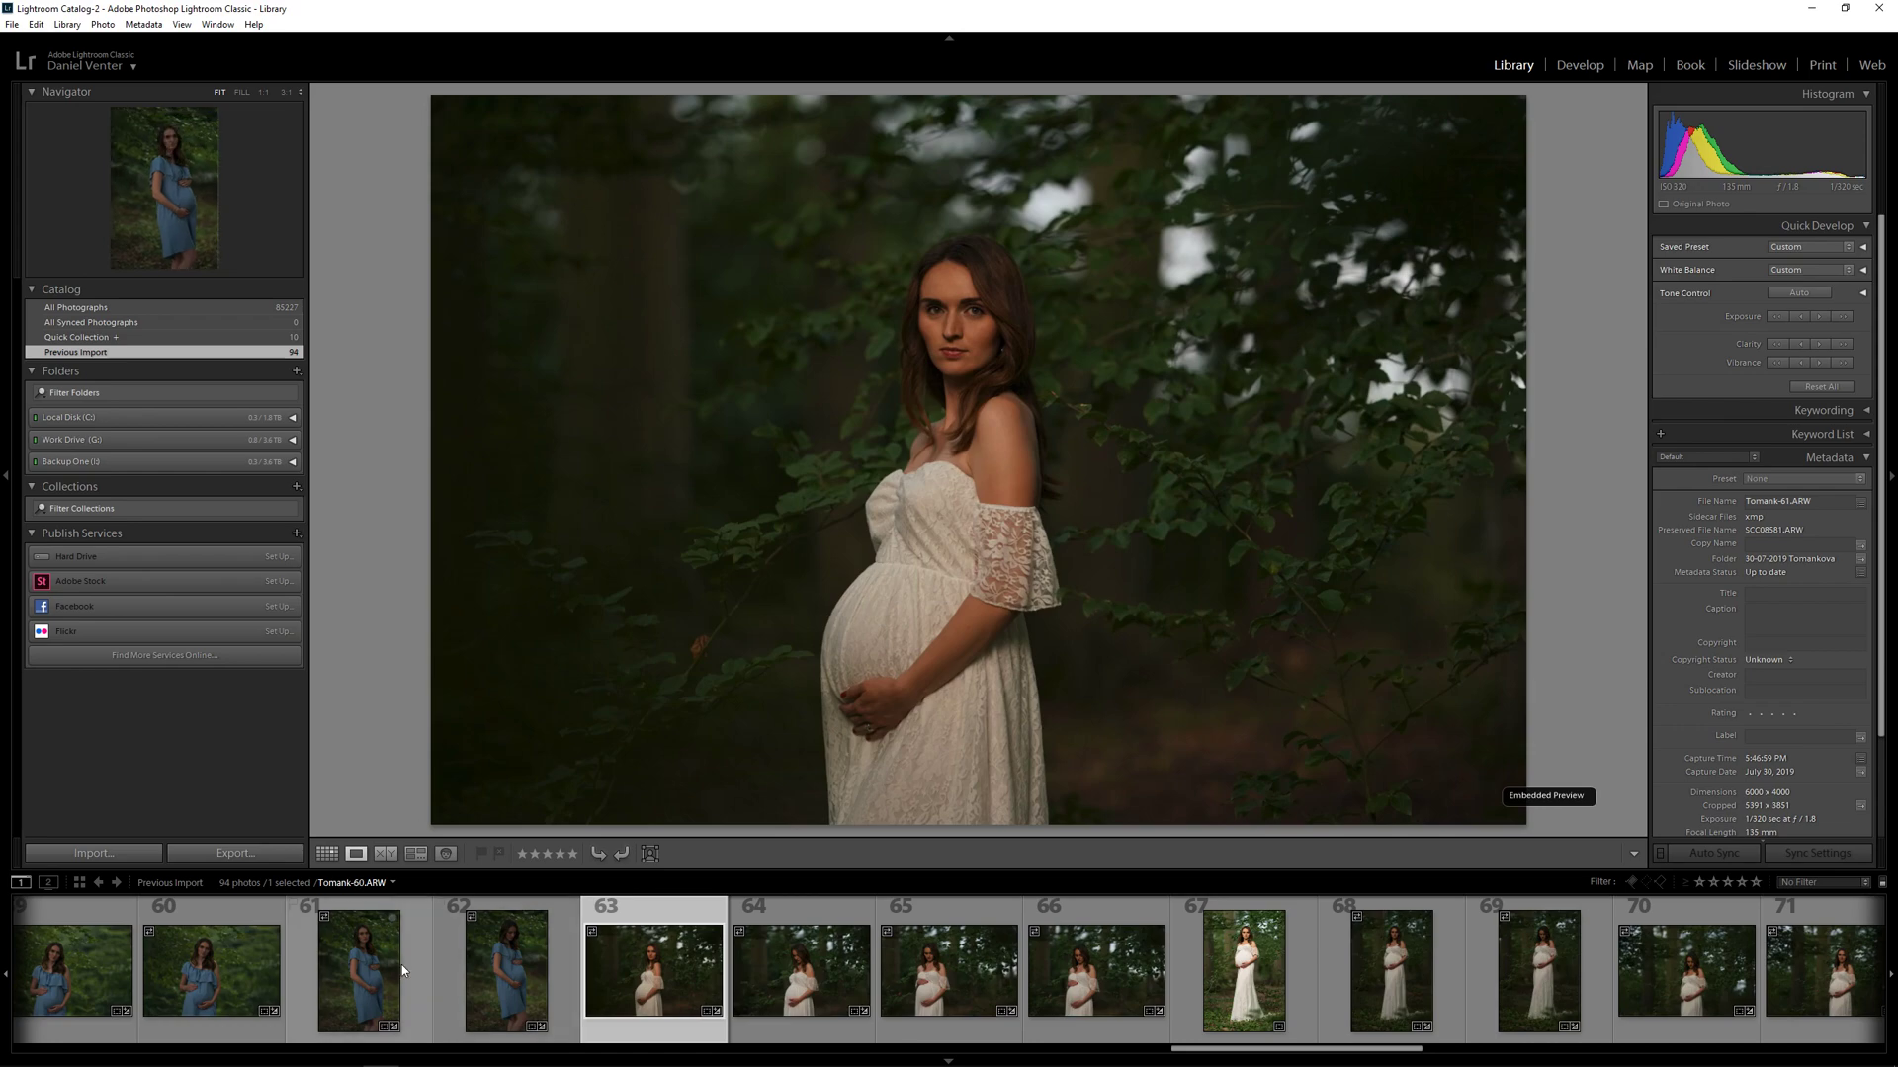
left_click(371, 966)
scroll(401, 964, "up", 4)
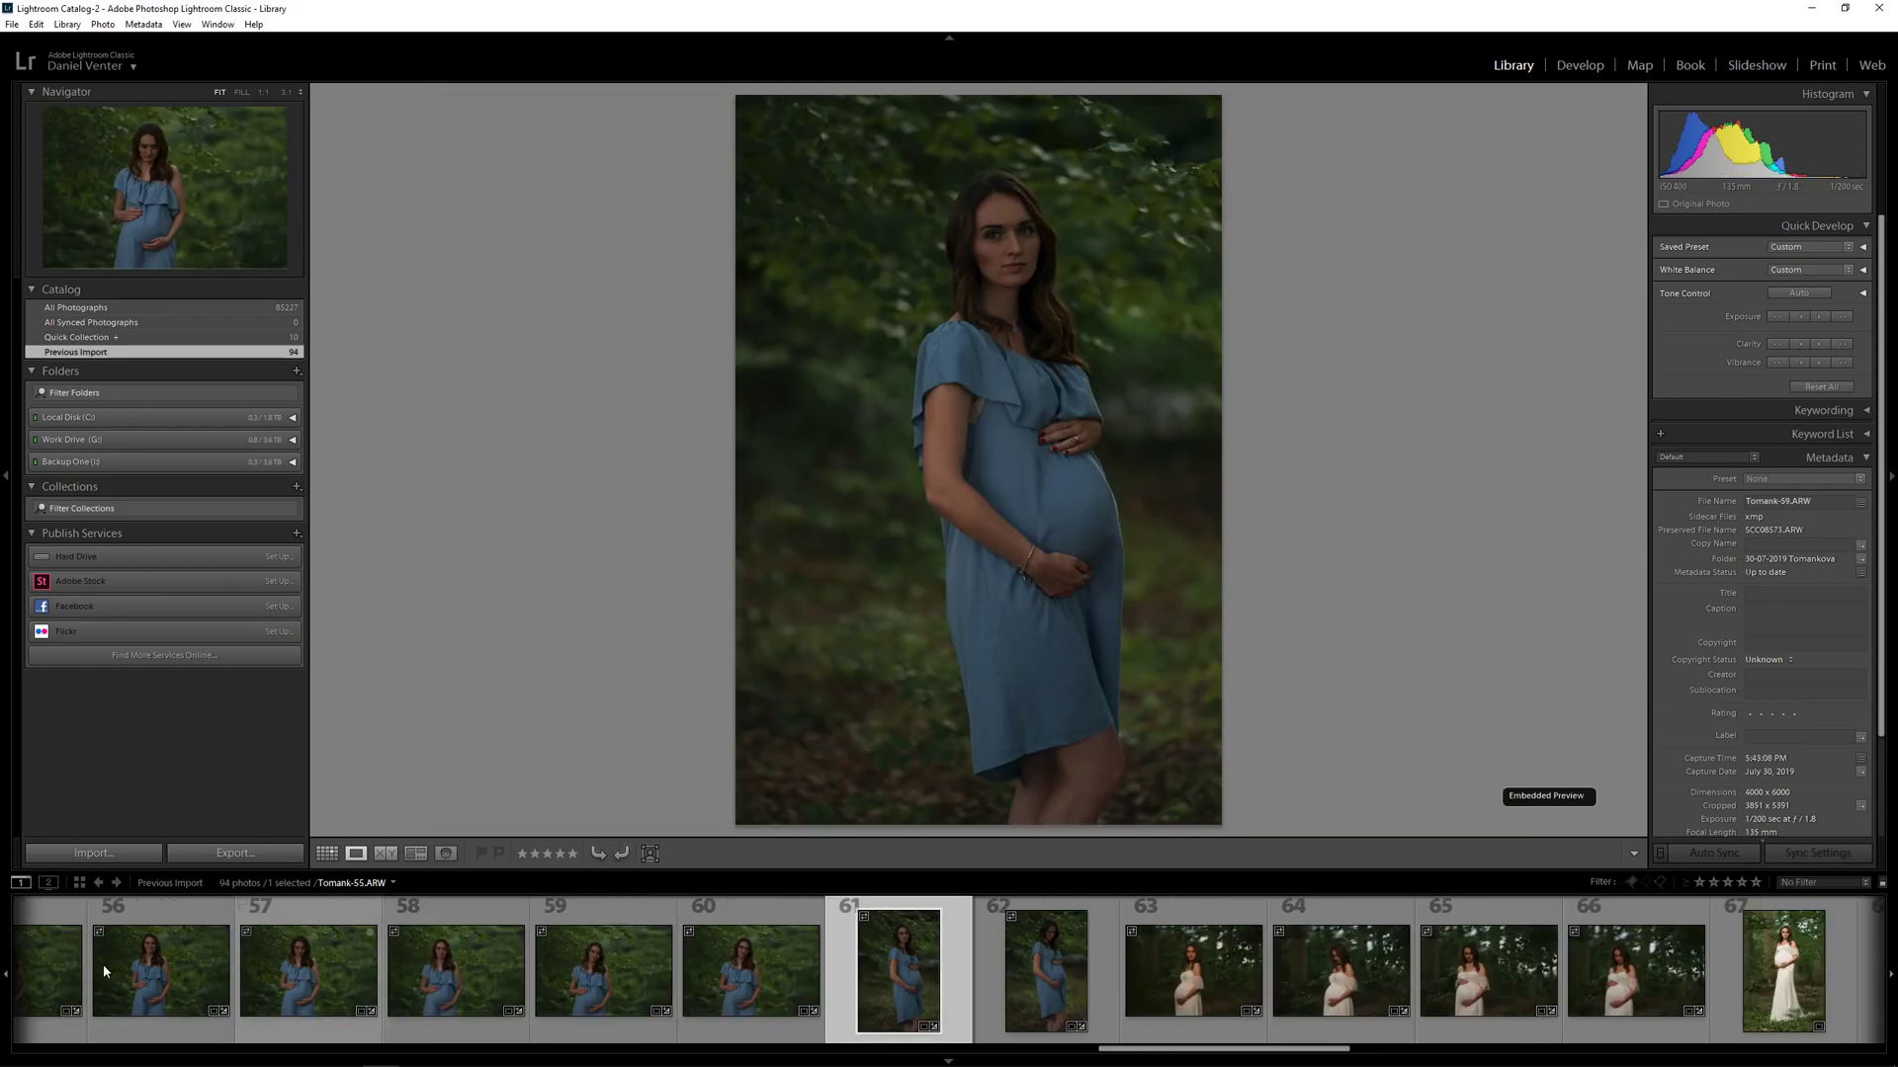
left_click(172, 968)
- Compare the seven blue-dress photos 56–62 side by side in Survey view
left_click(1070, 970, "shift")
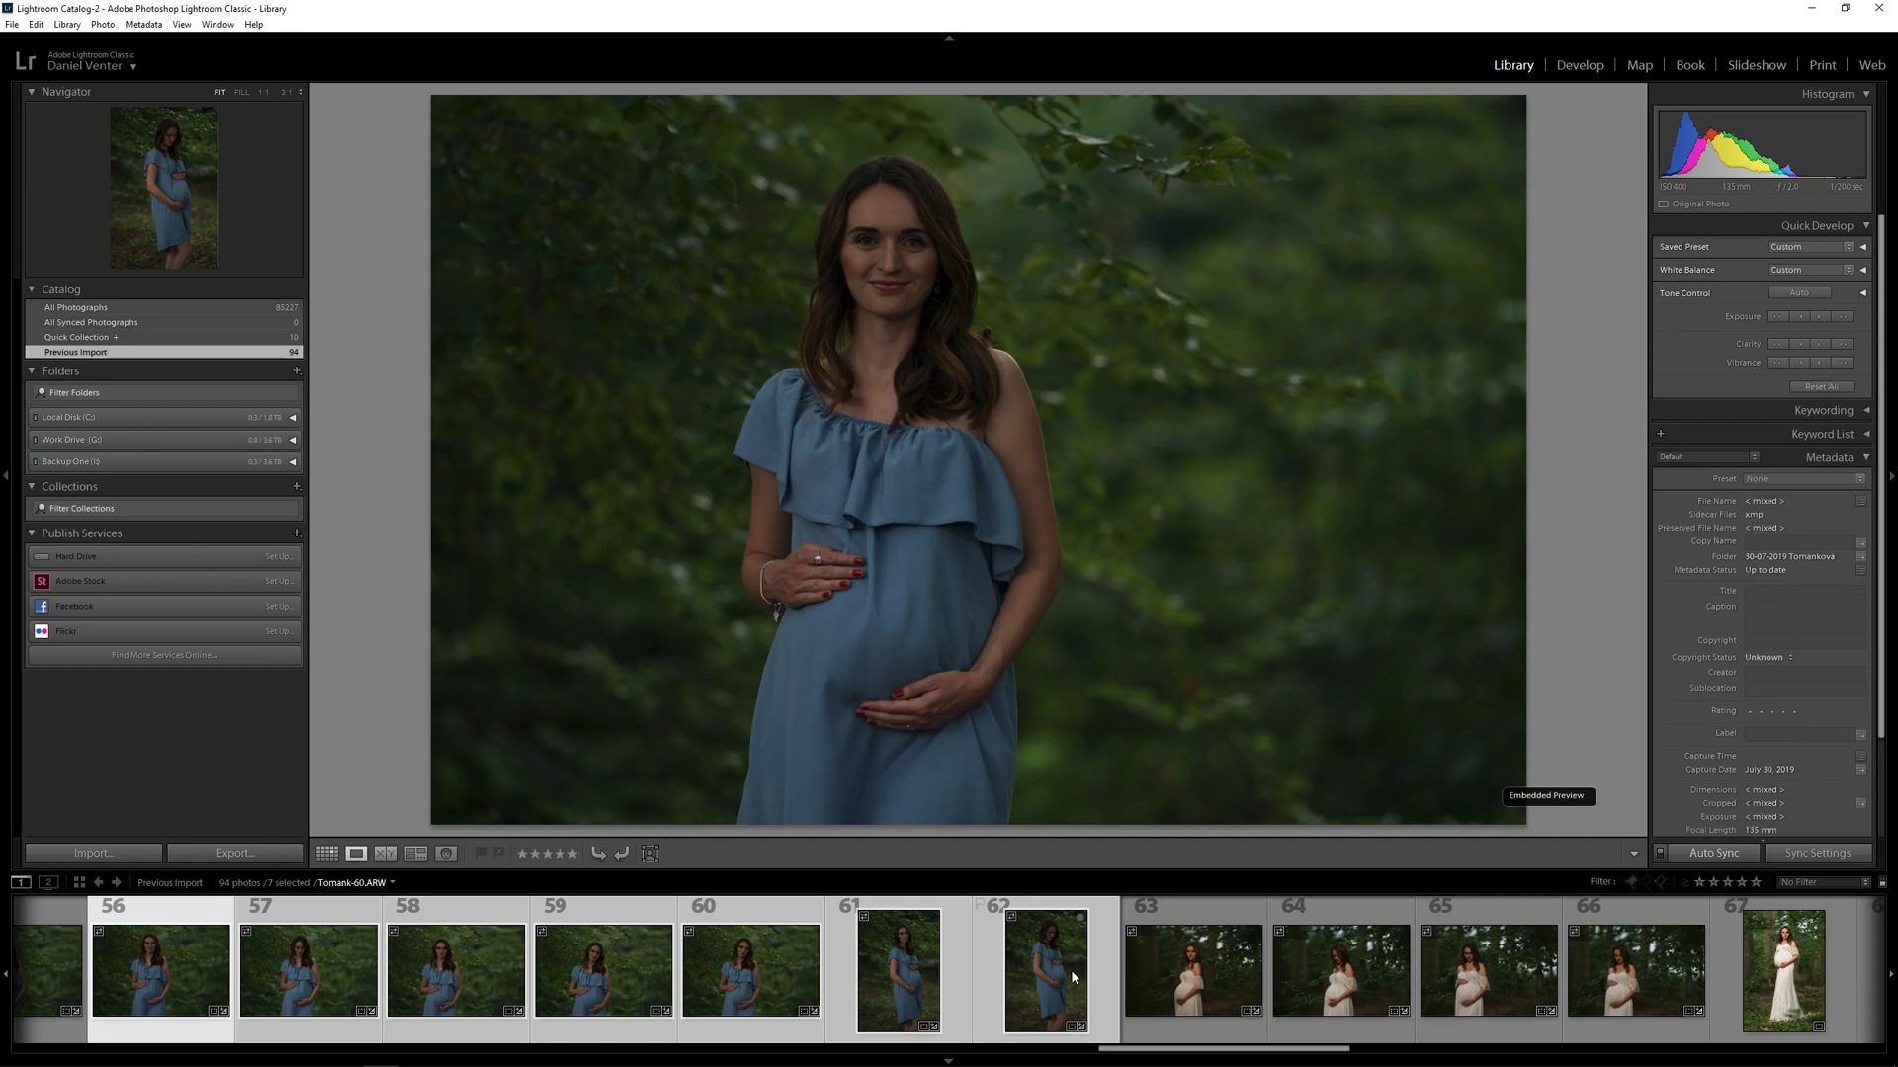
key("n")
left_click(807, 301)
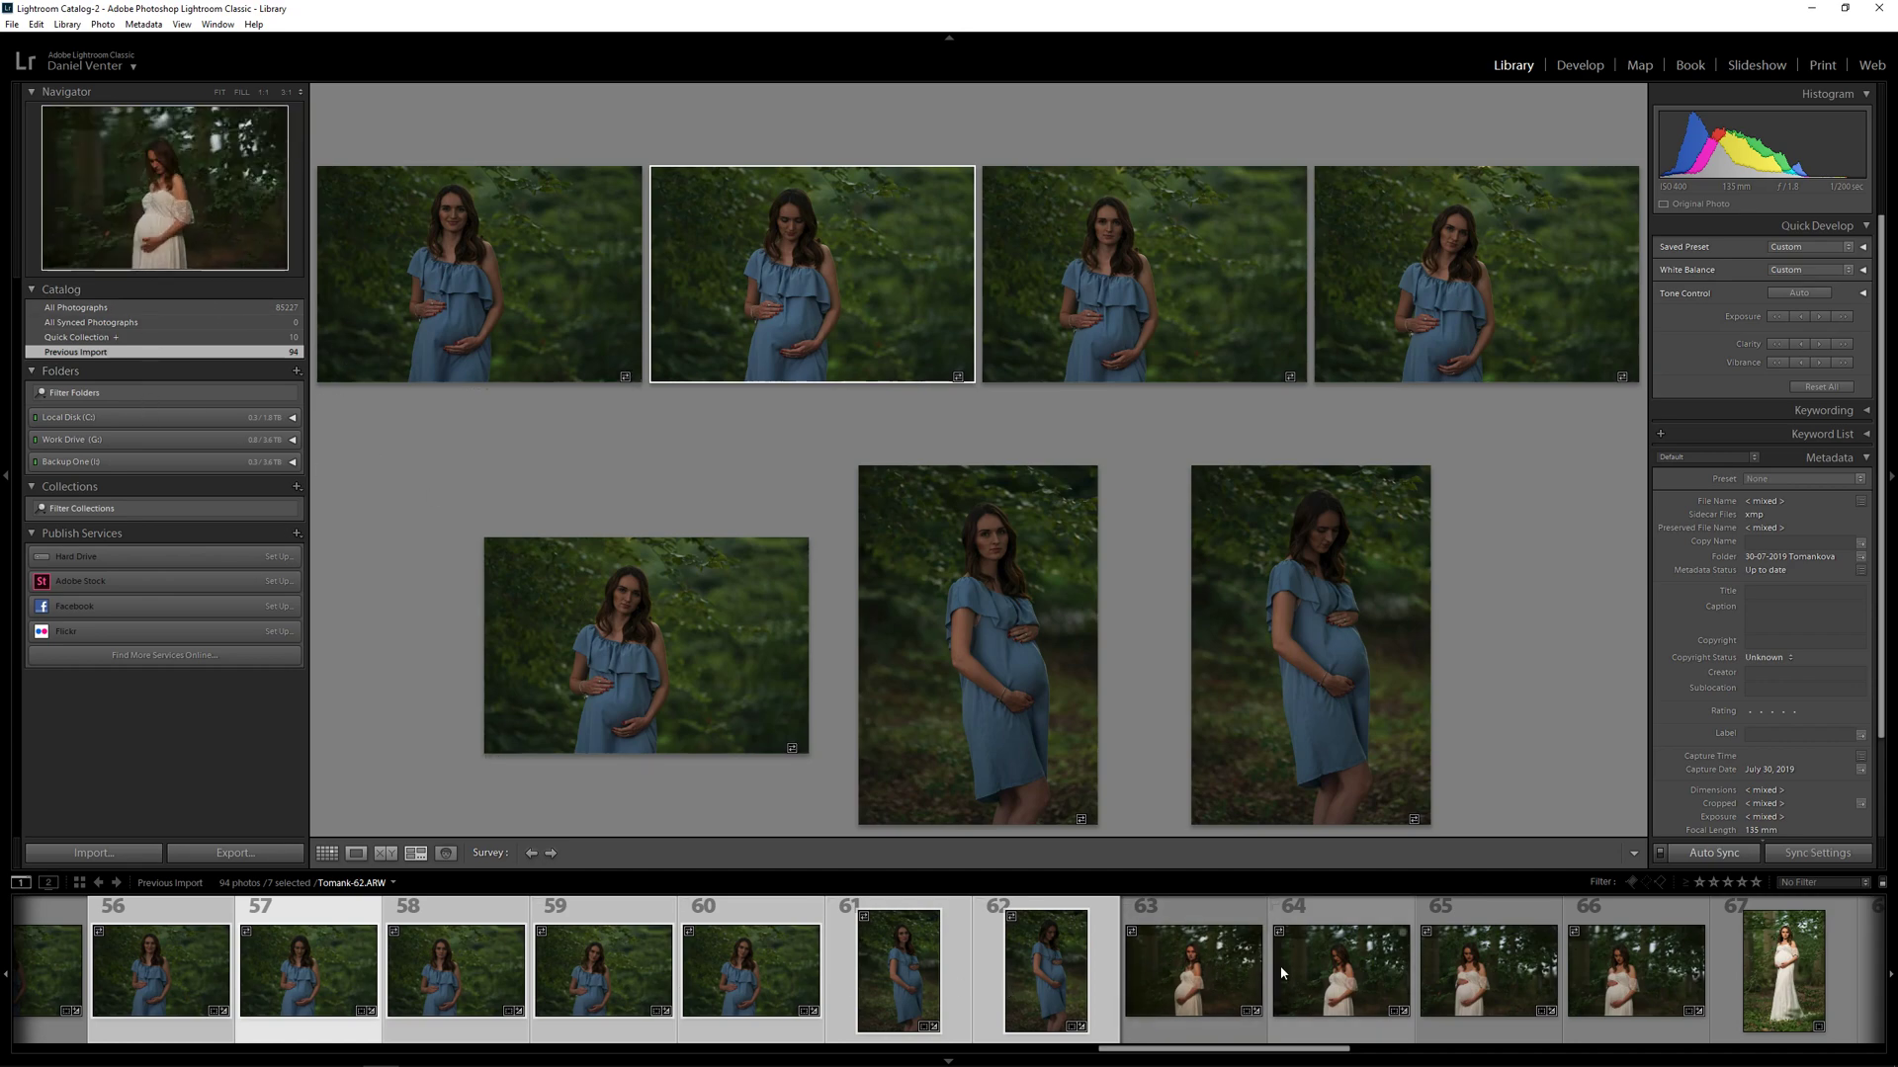
- Step through the white-dress photos from Tomank-61 to the full-length portrait Tomank-64
mouse_move(1279, 964)
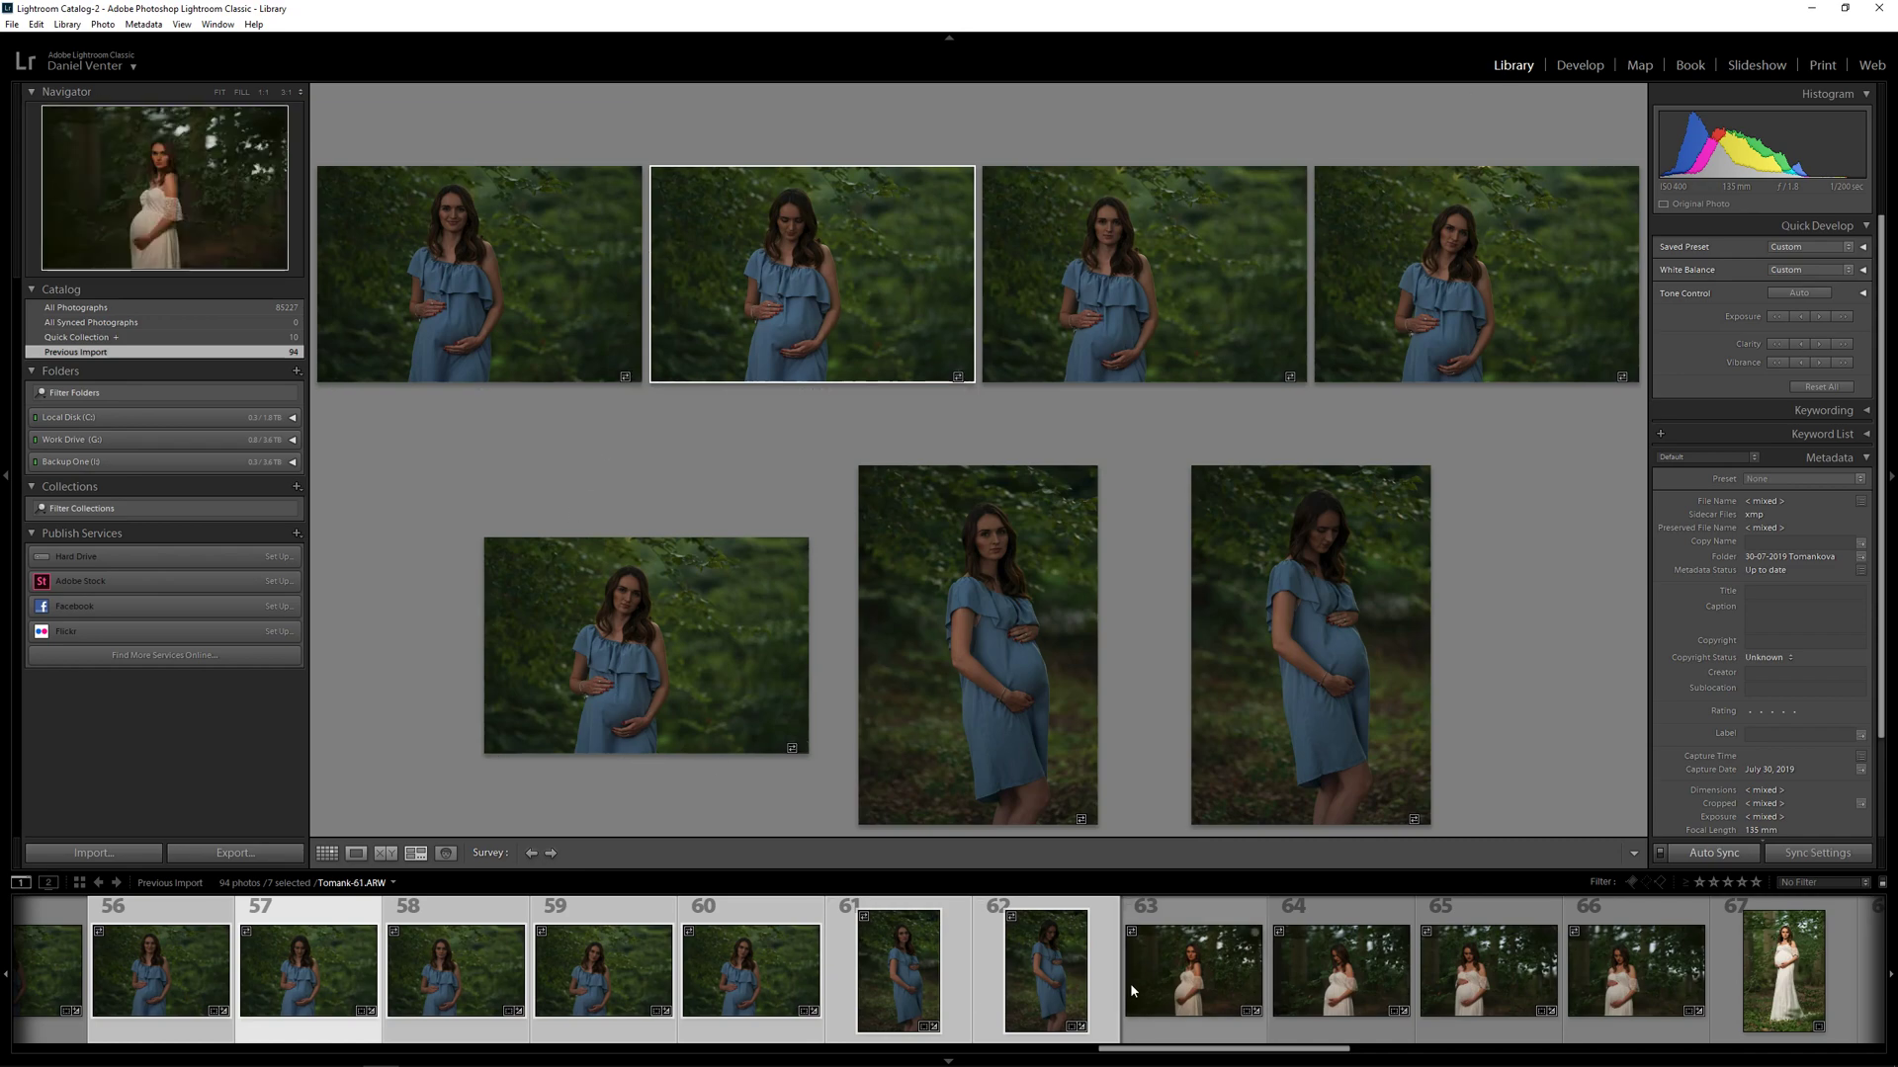
left_click(1207, 927)
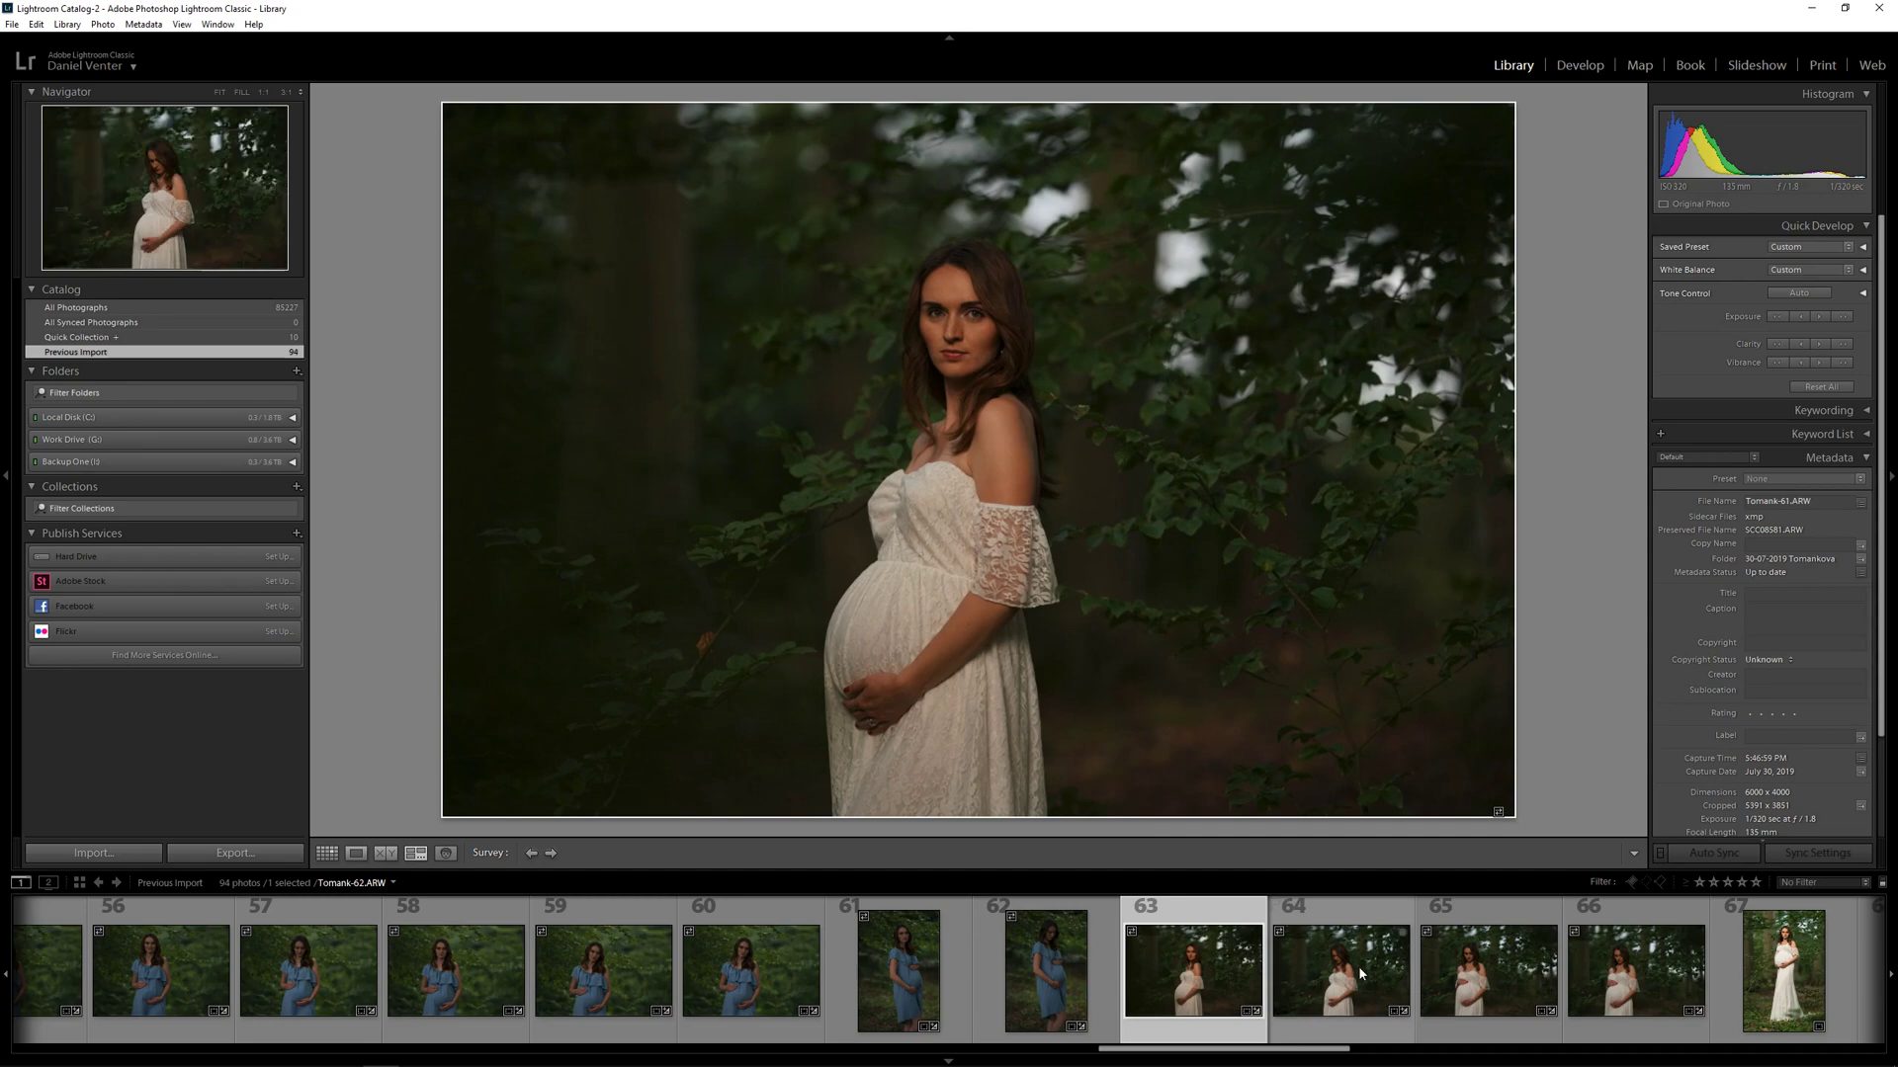
left_click(1341, 970)
left_click(1488, 970)
left_click(1626, 978)
- Show Tomank-65 in Loupe view, glancing at Library > Previews without building any
left_click(1784, 970)
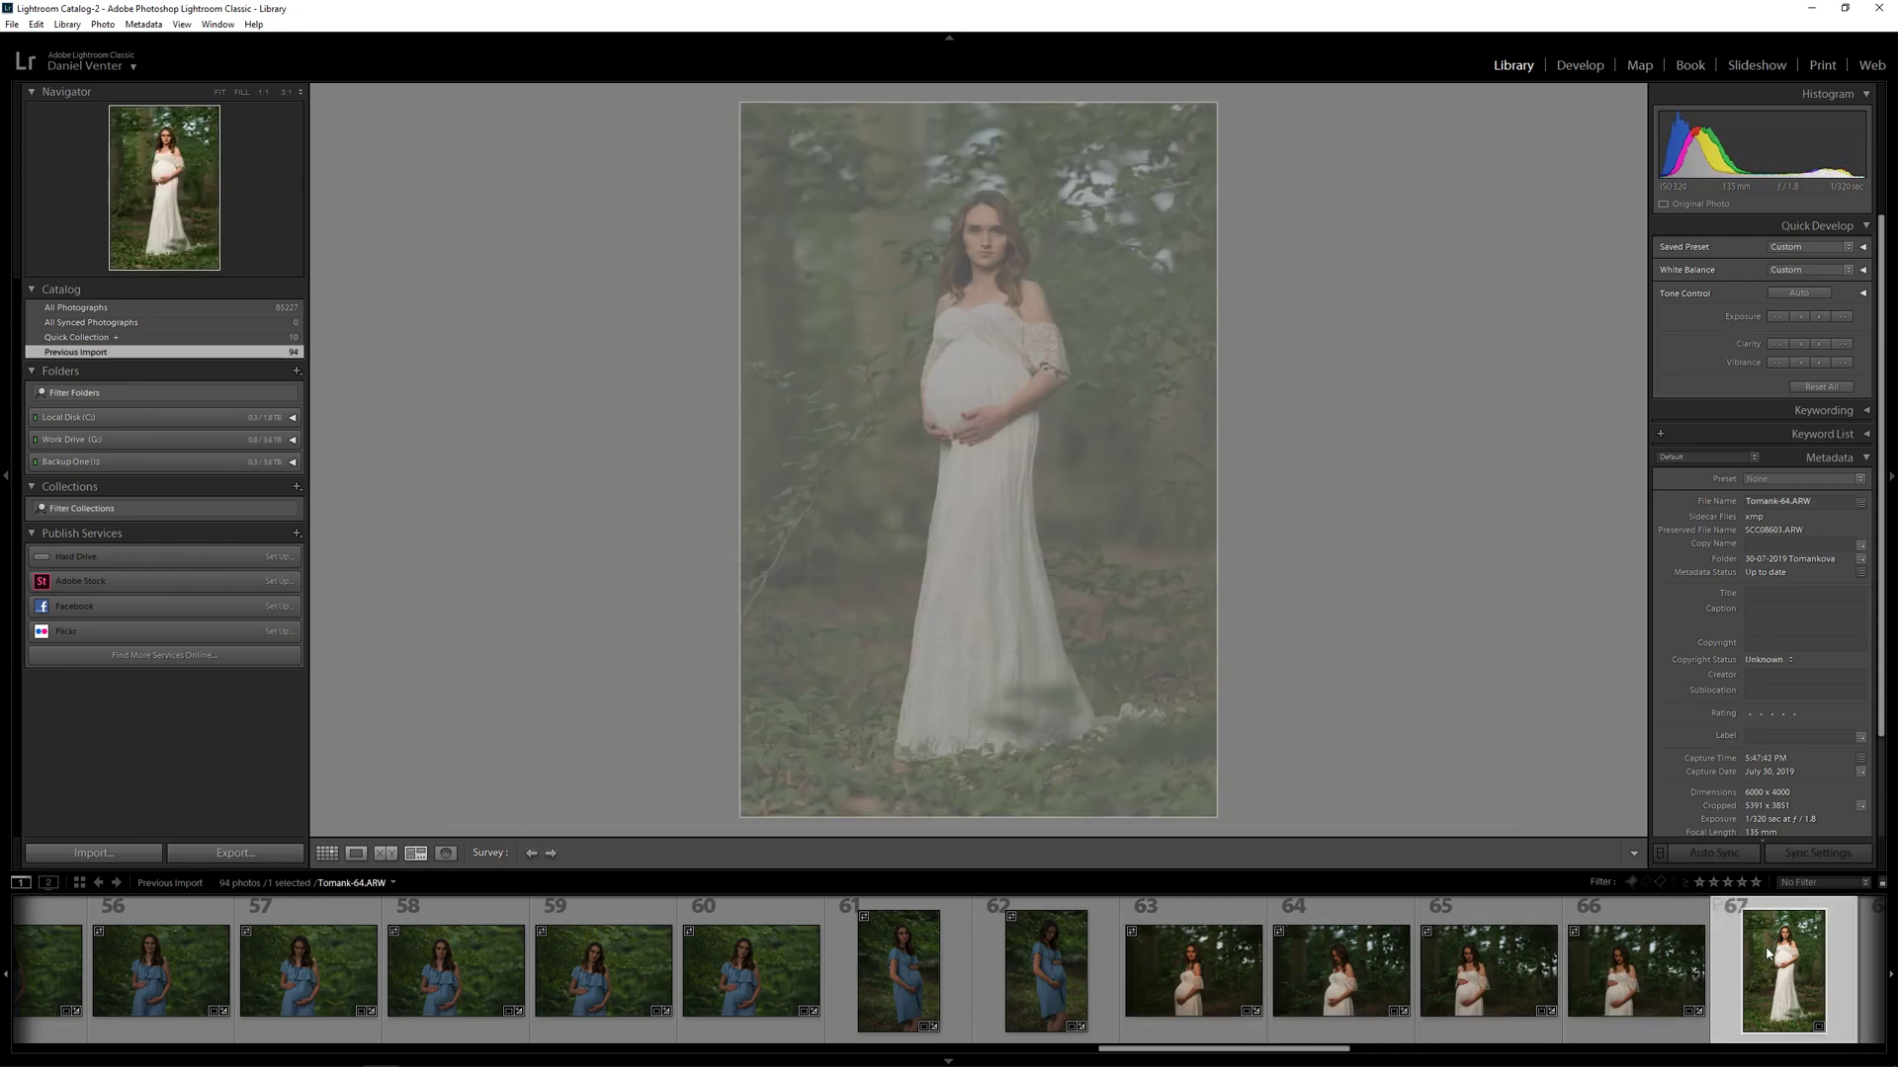
left_click(1392, 969)
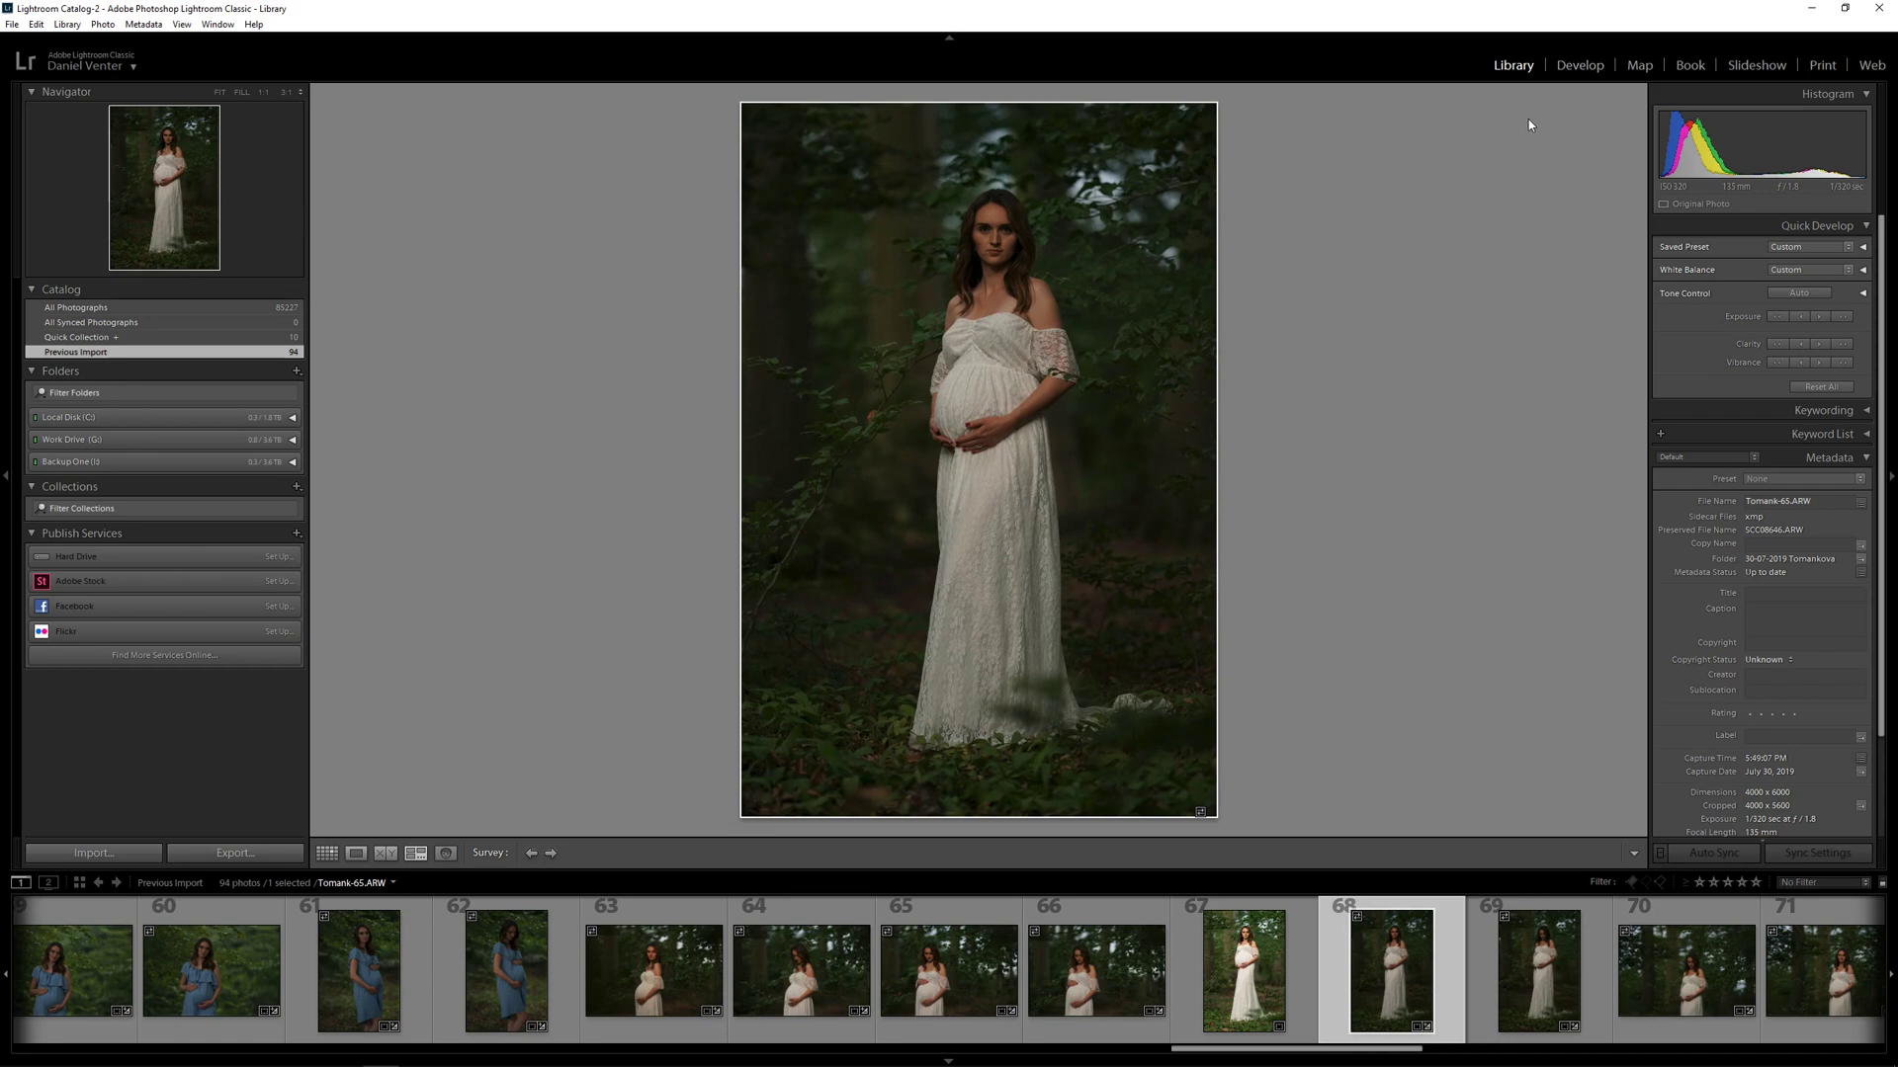
left_click(68, 24)
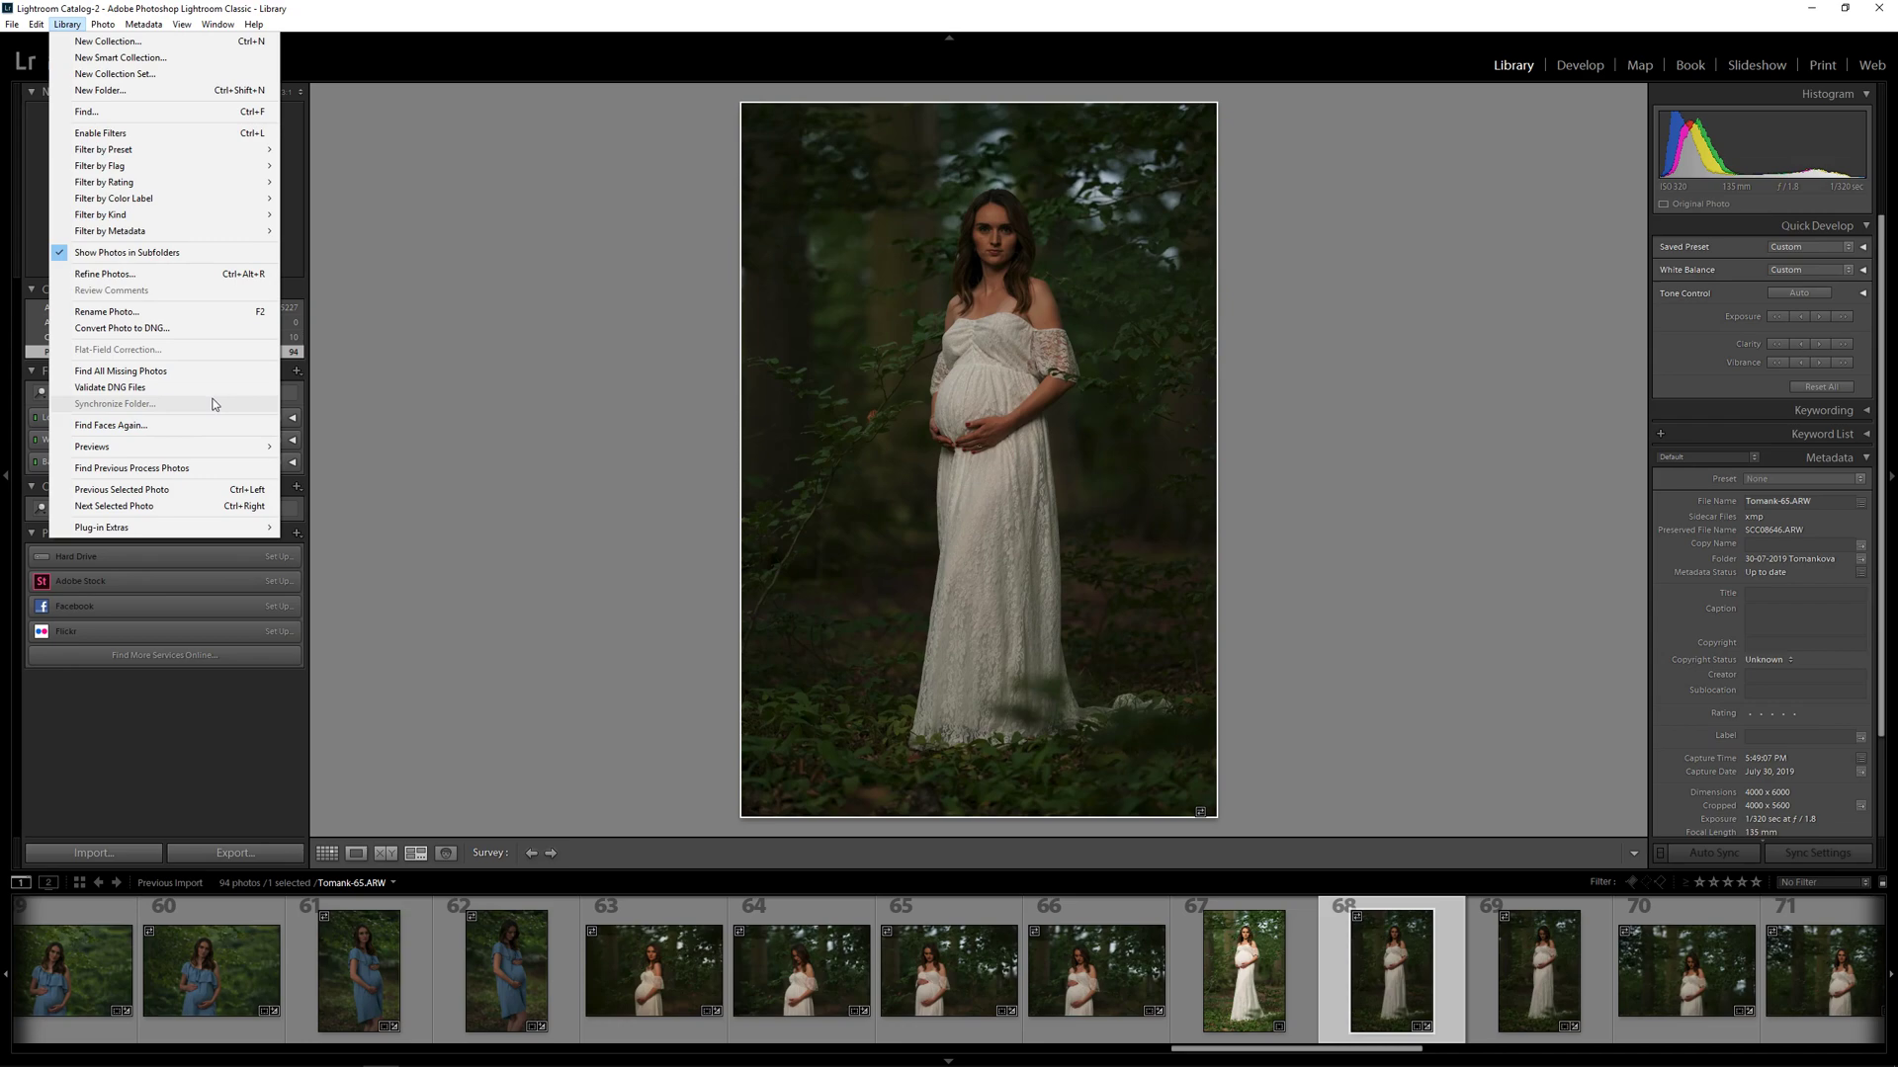
mouse_move(201, 448)
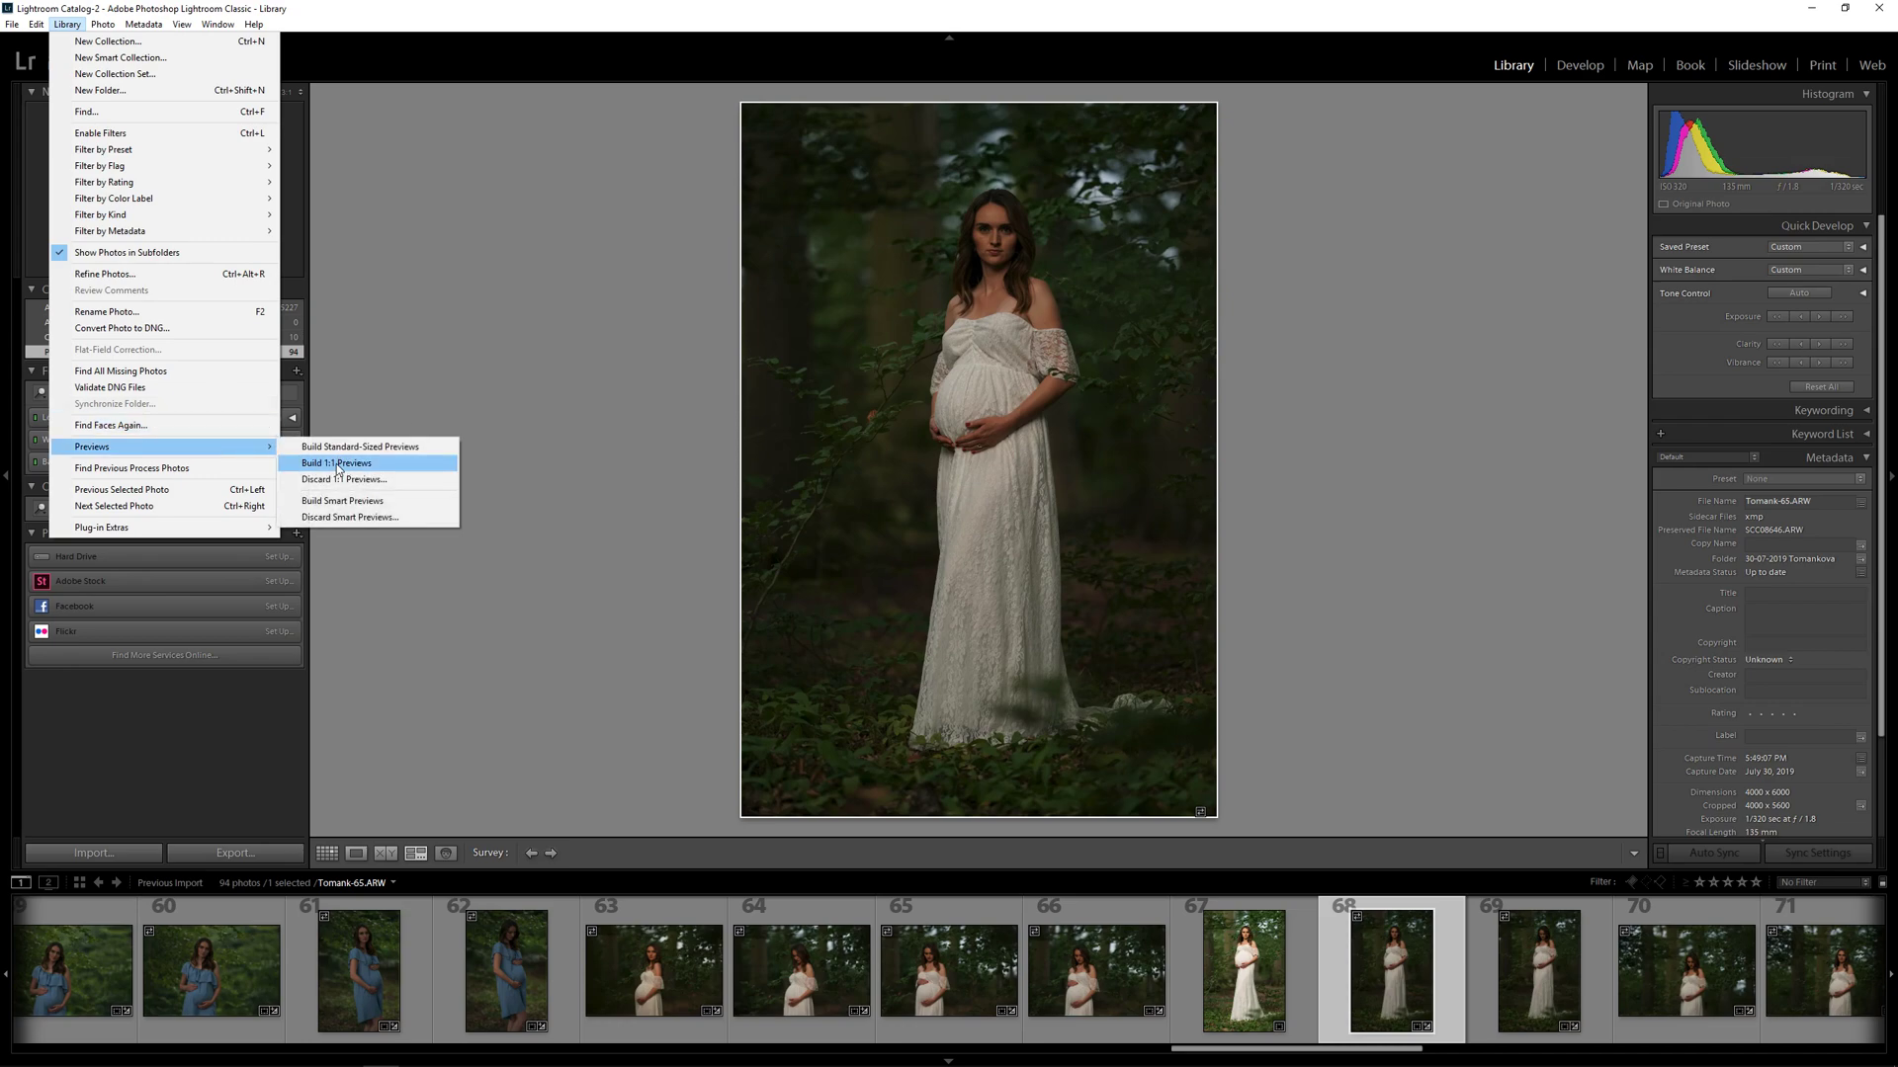
left_click(639, 550)
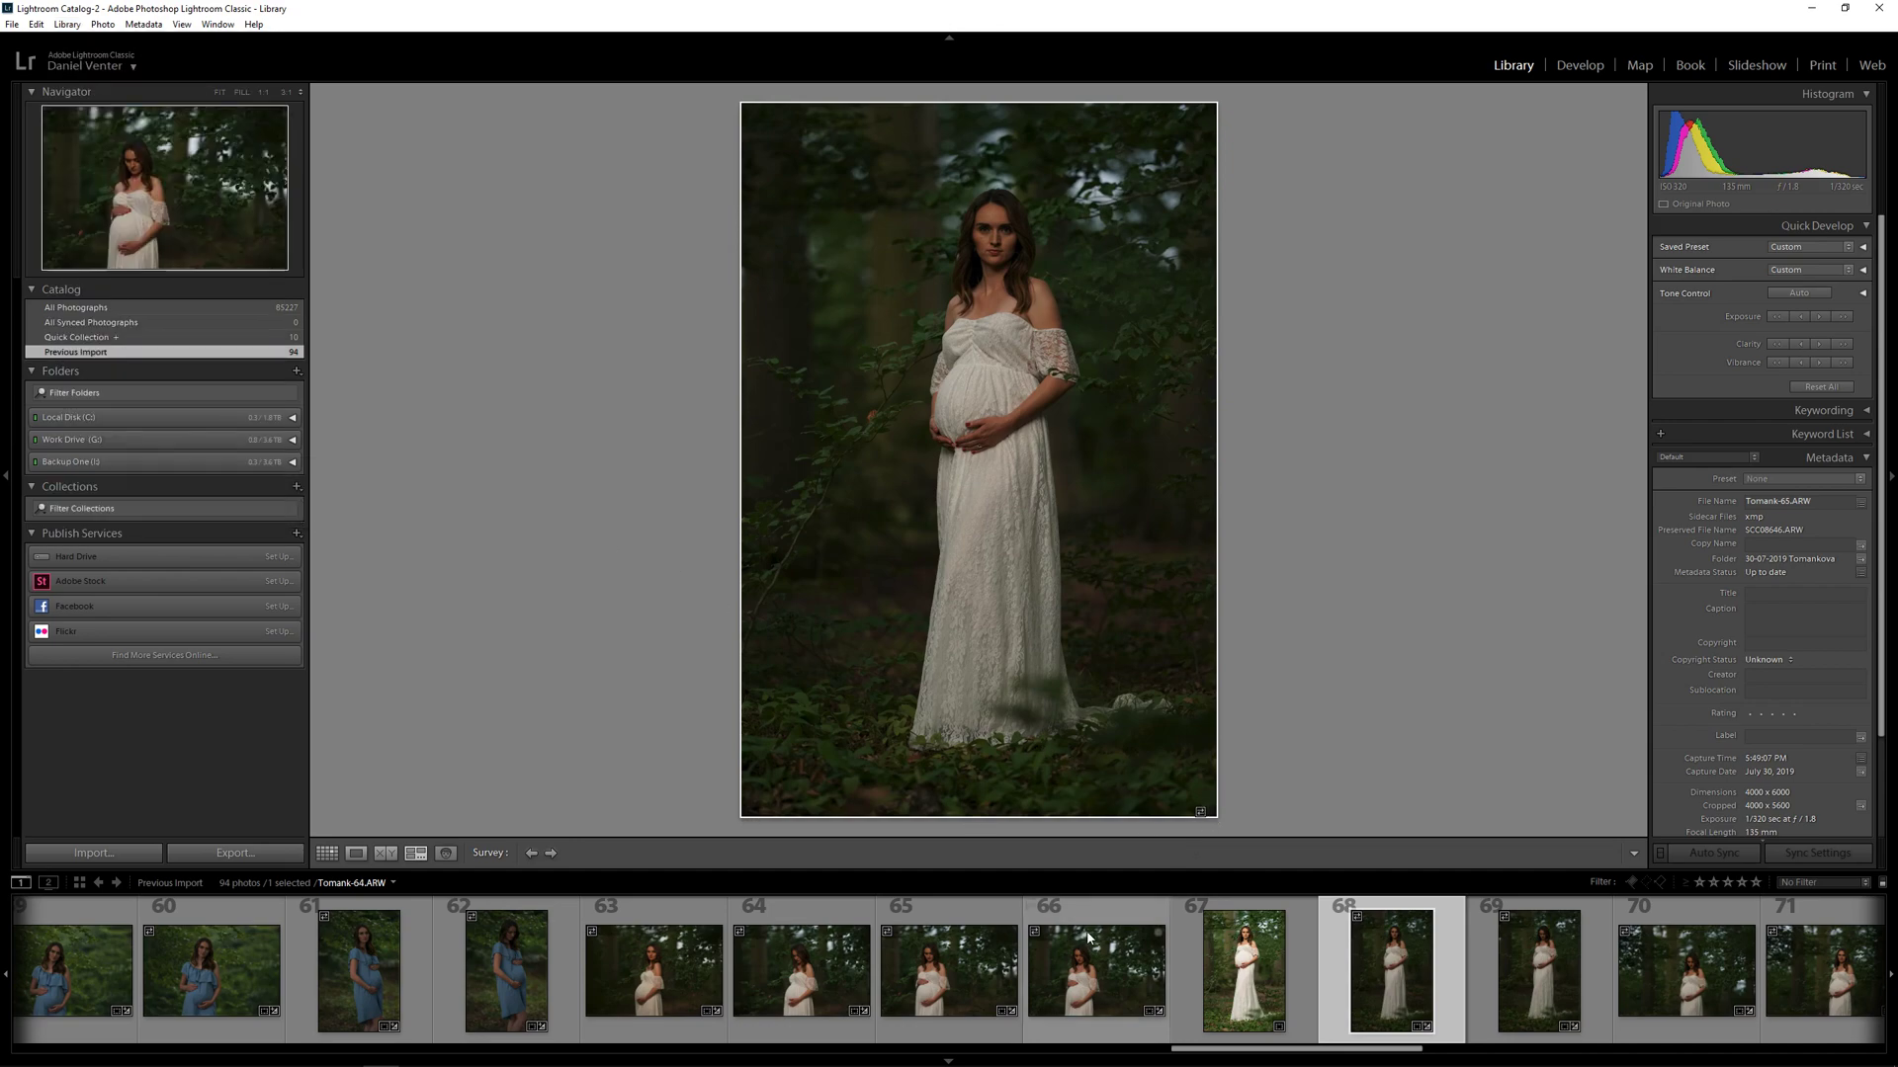
key("e")
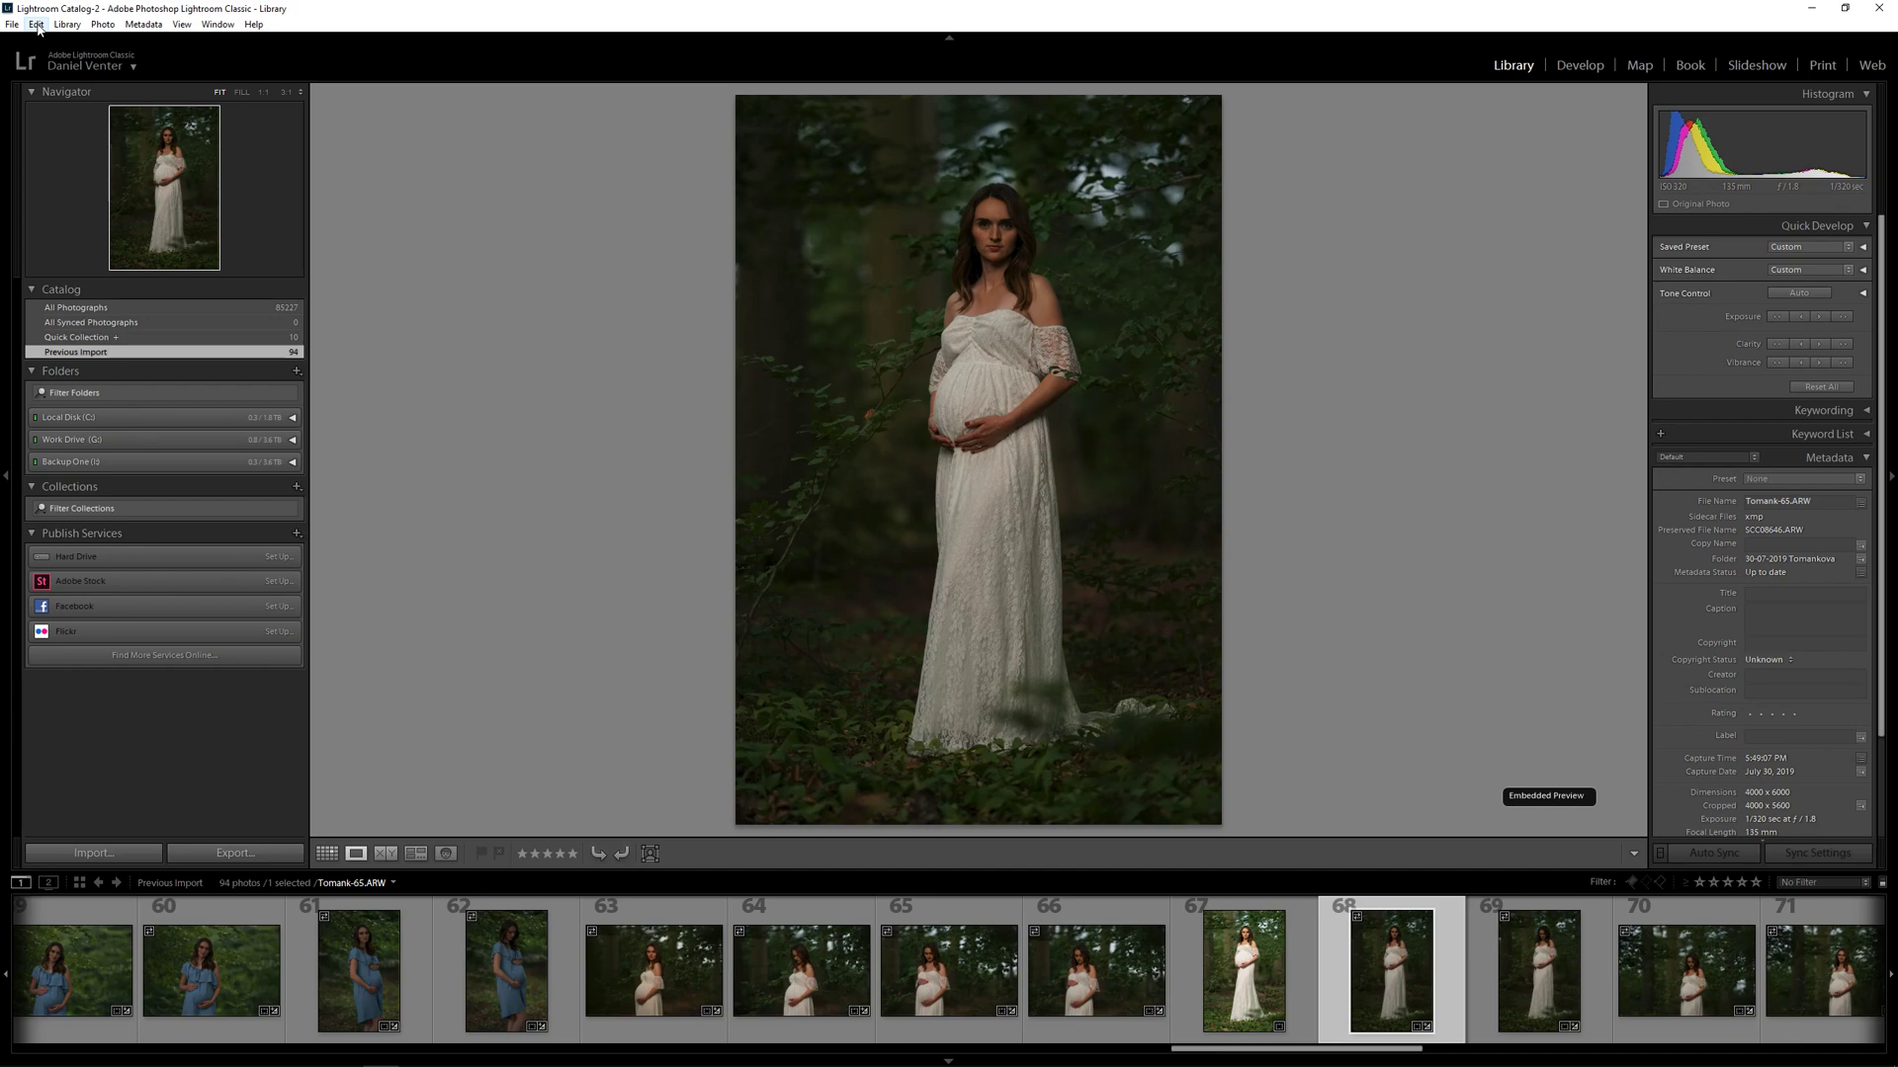
- Open Edit > Preferences at the Performance tab and inspect the Use Graphics Processor options
left_click(38, 25)
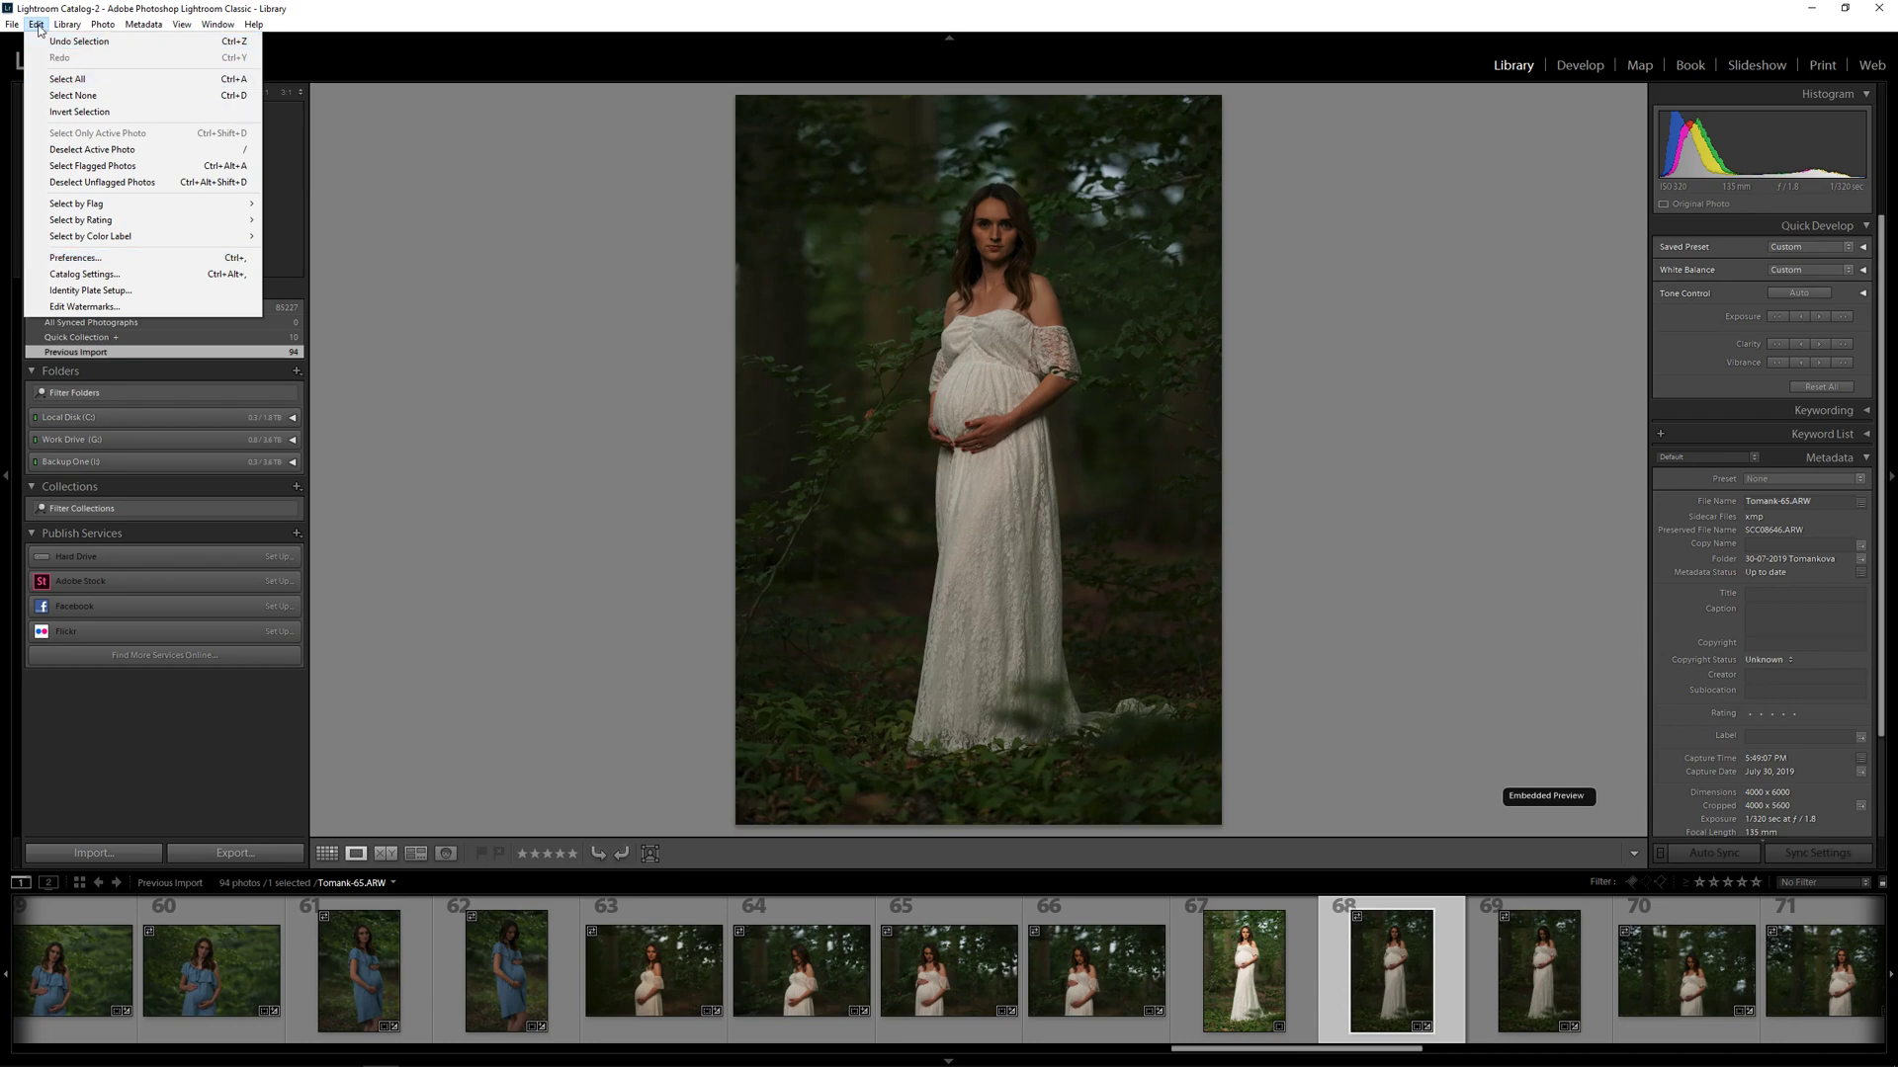
left_click(91, 260)
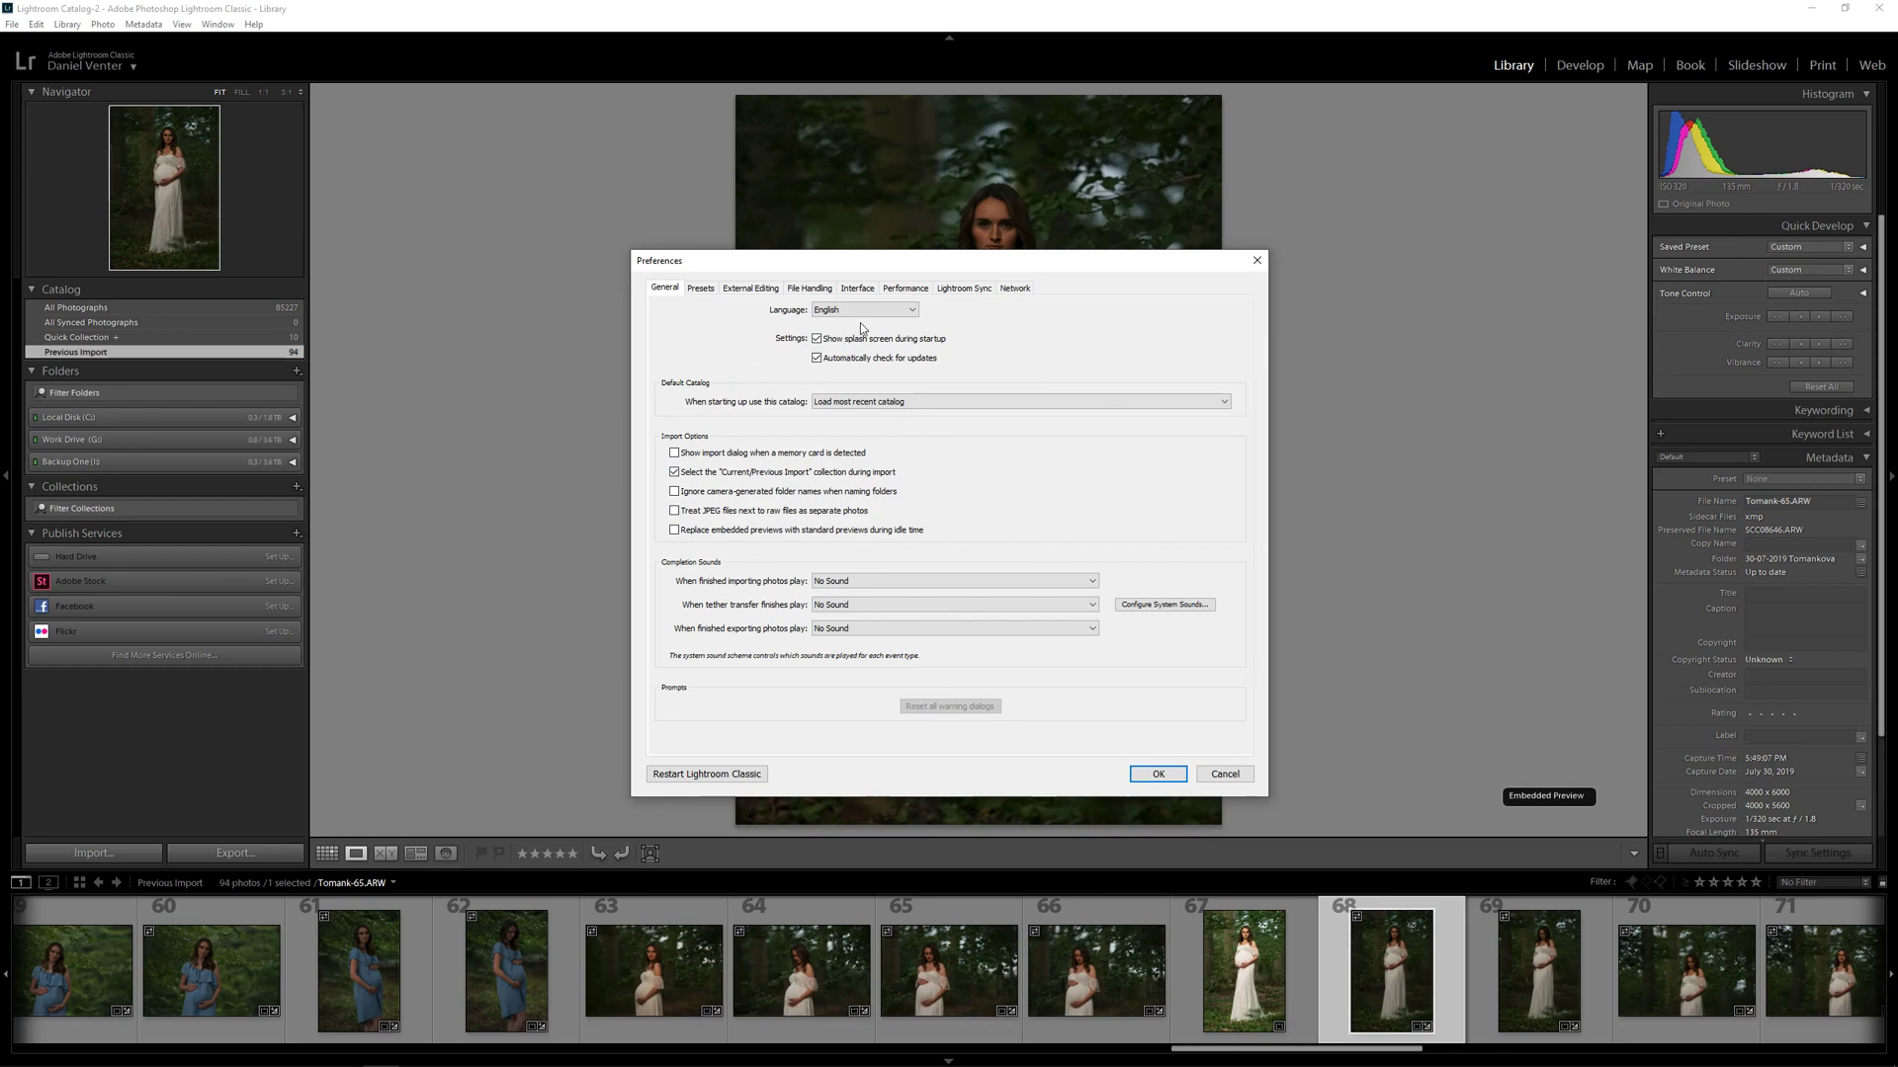
left_click(900, 289)
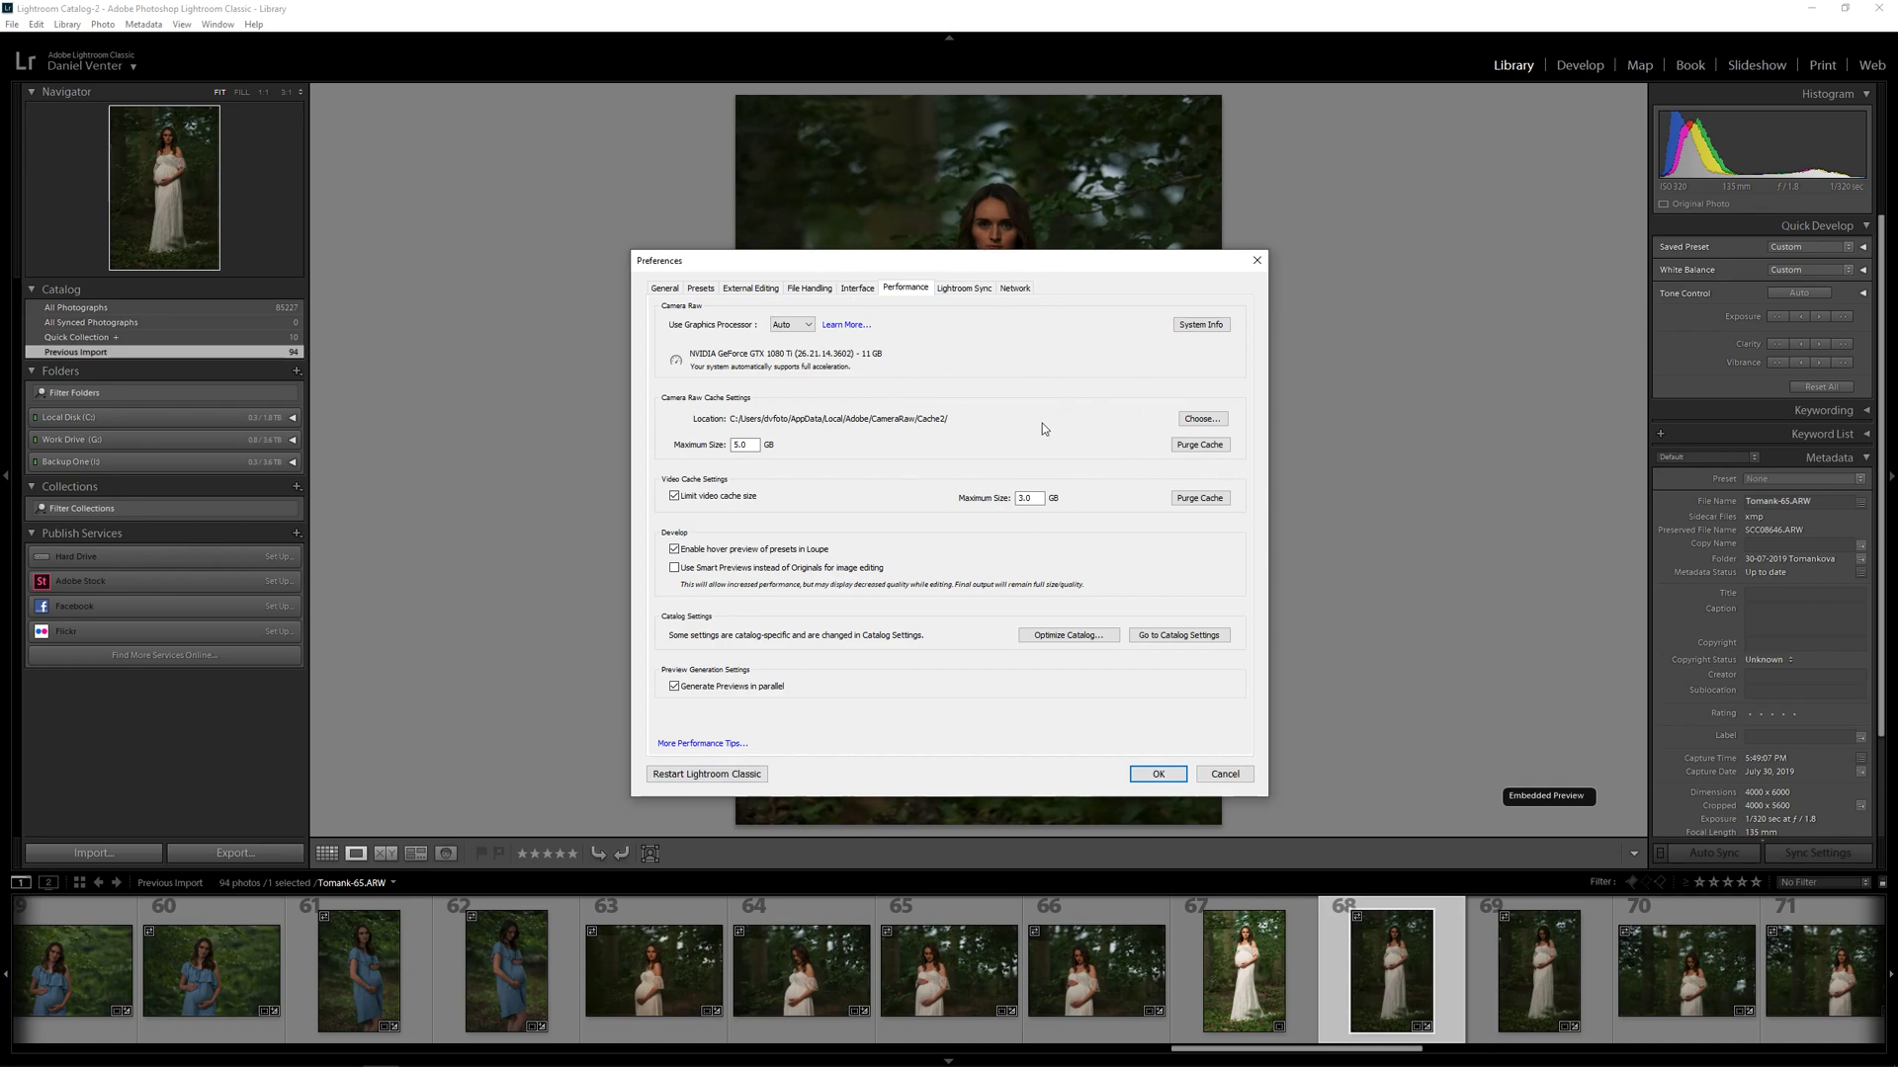
left_click(790, 326)
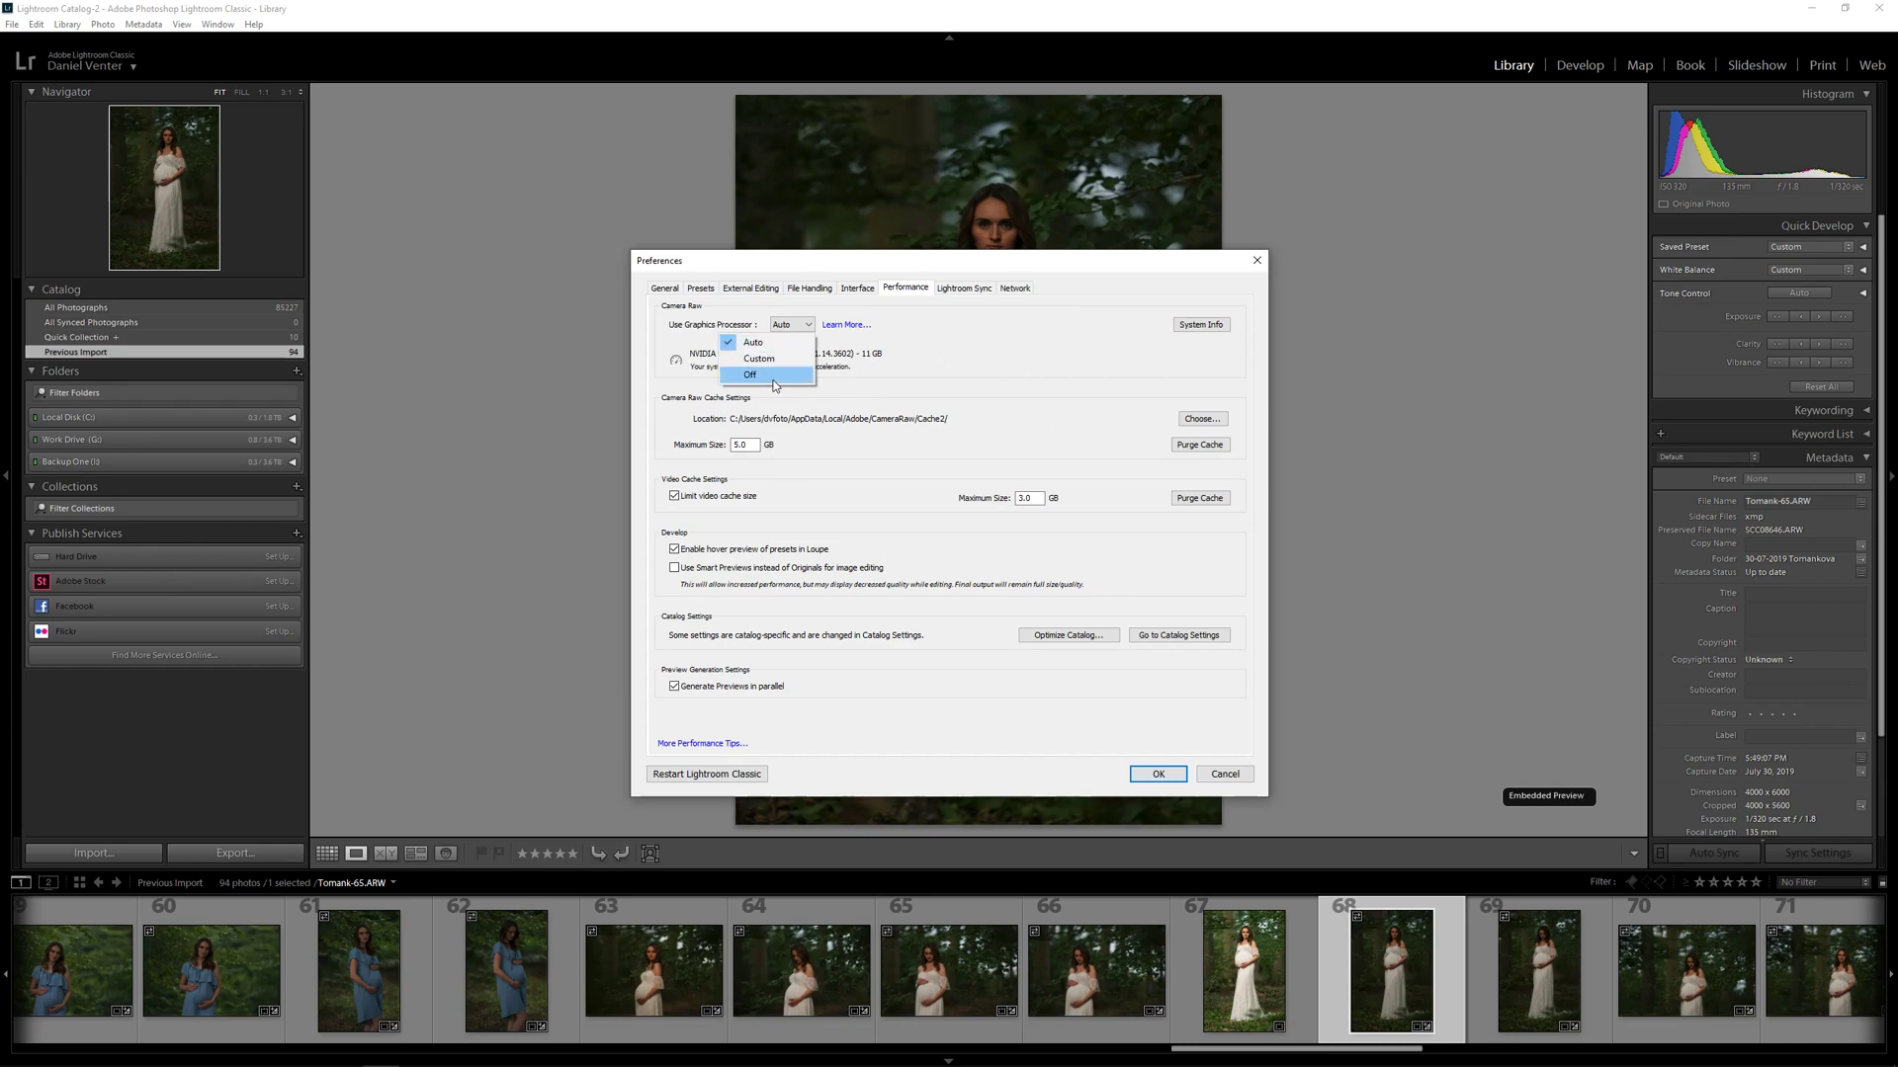
left_click(987, 369)
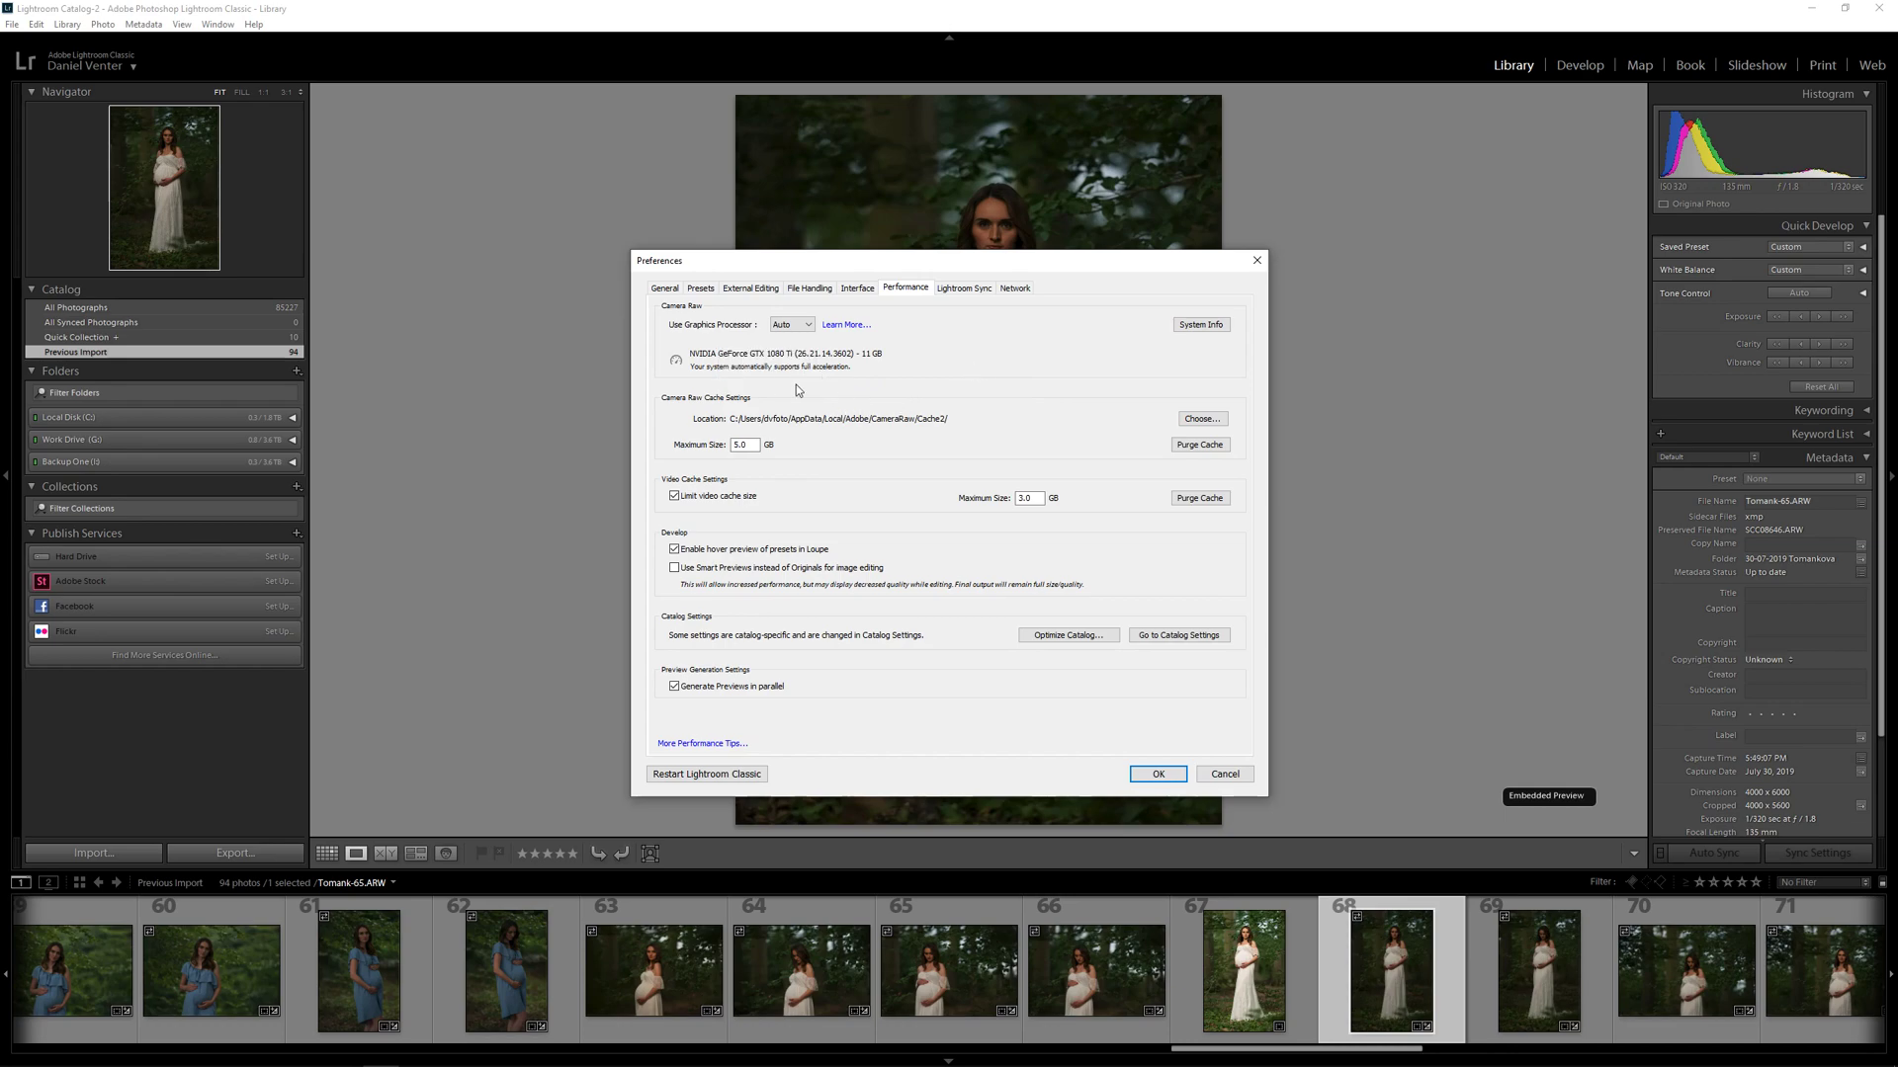
left_click(801, 333)
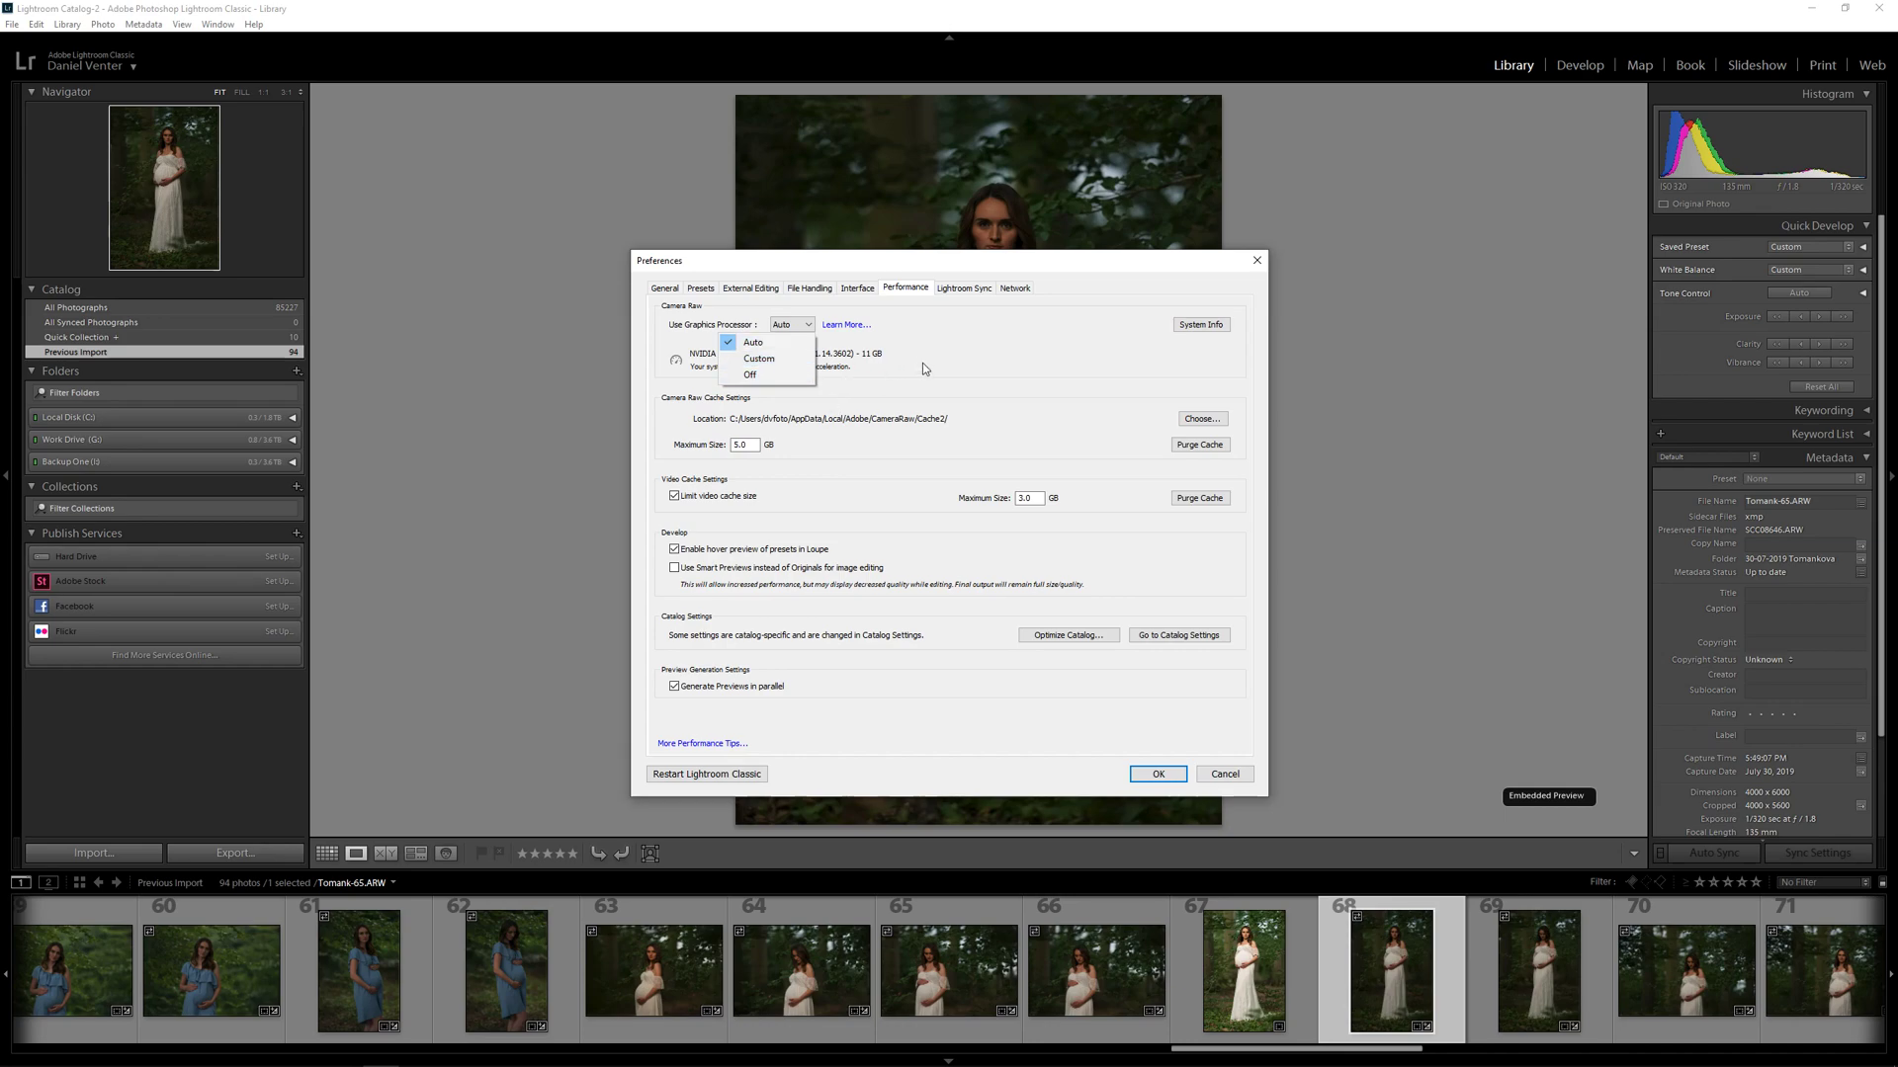
left_click(879, 331)
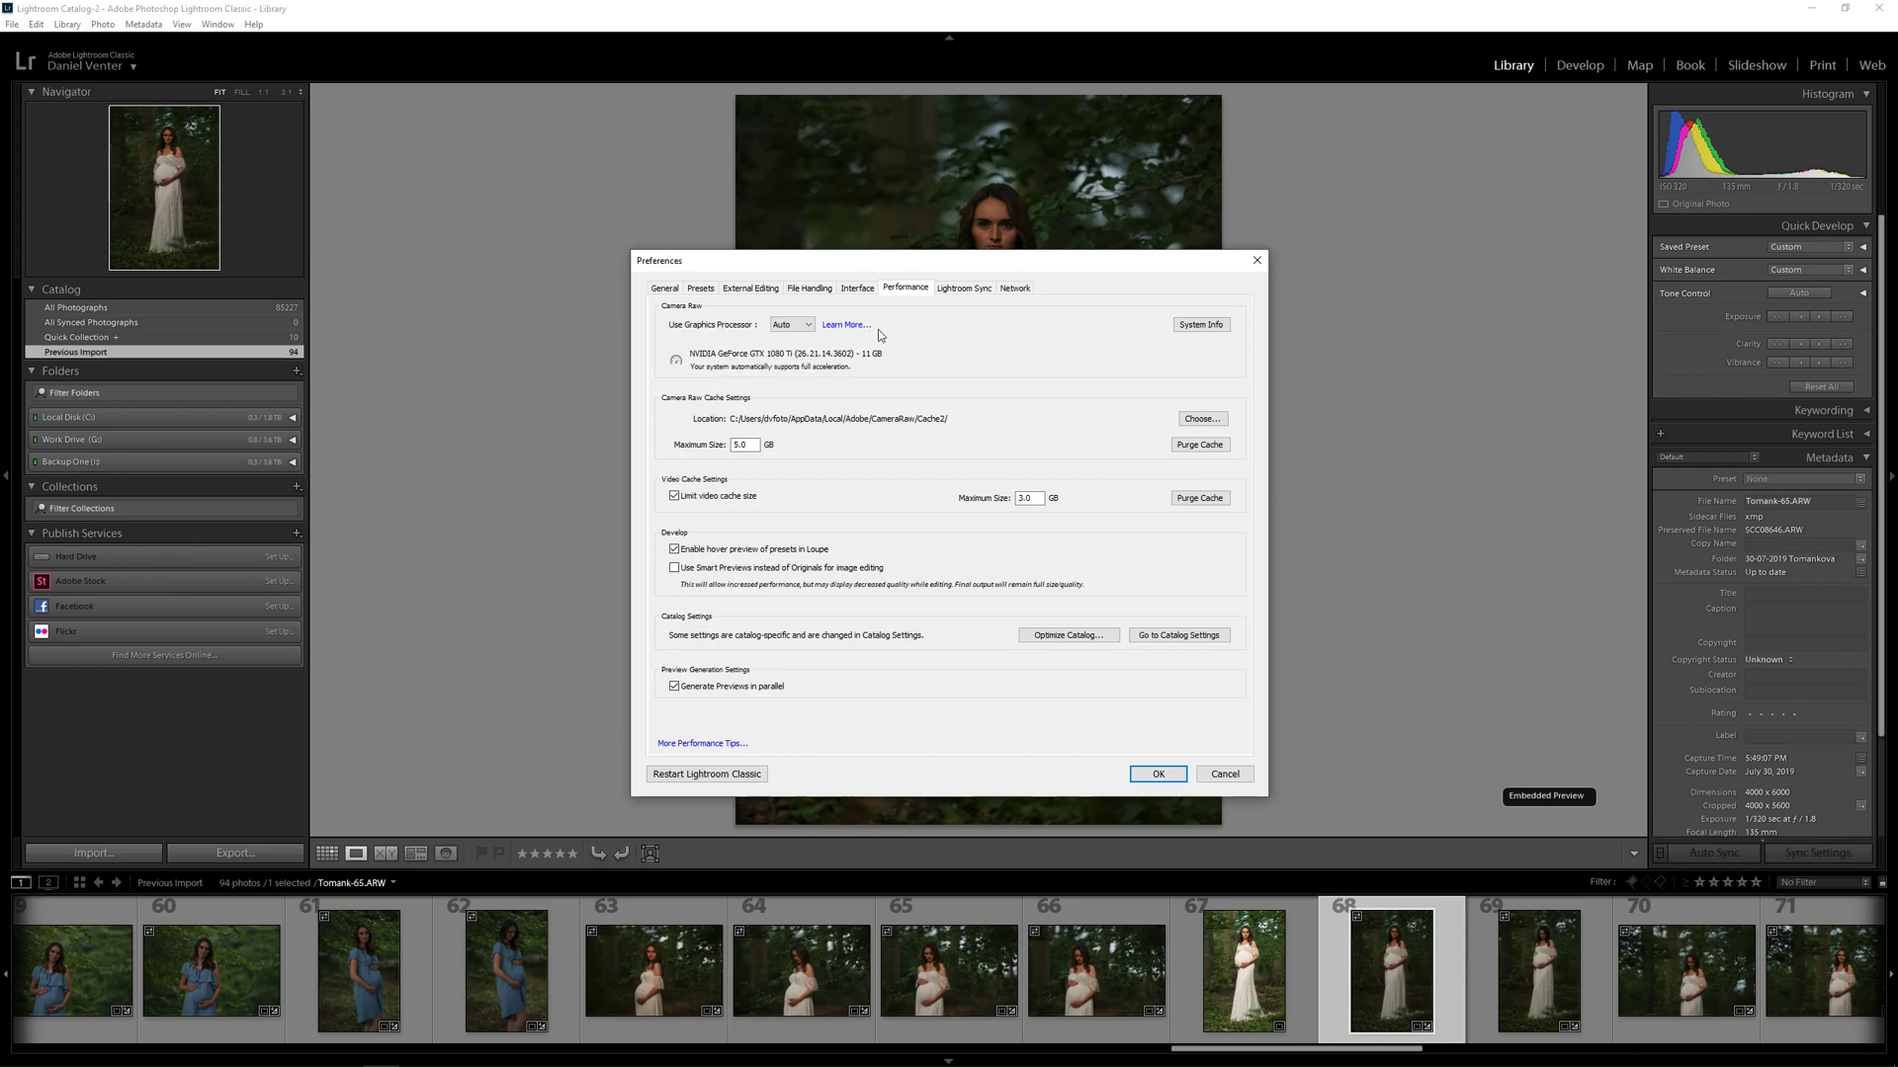
left_click(789, 329)
left_click(776, 343)
- Switch Use Graphics Processor to Off and then back to Auto
left_click(798, 326)
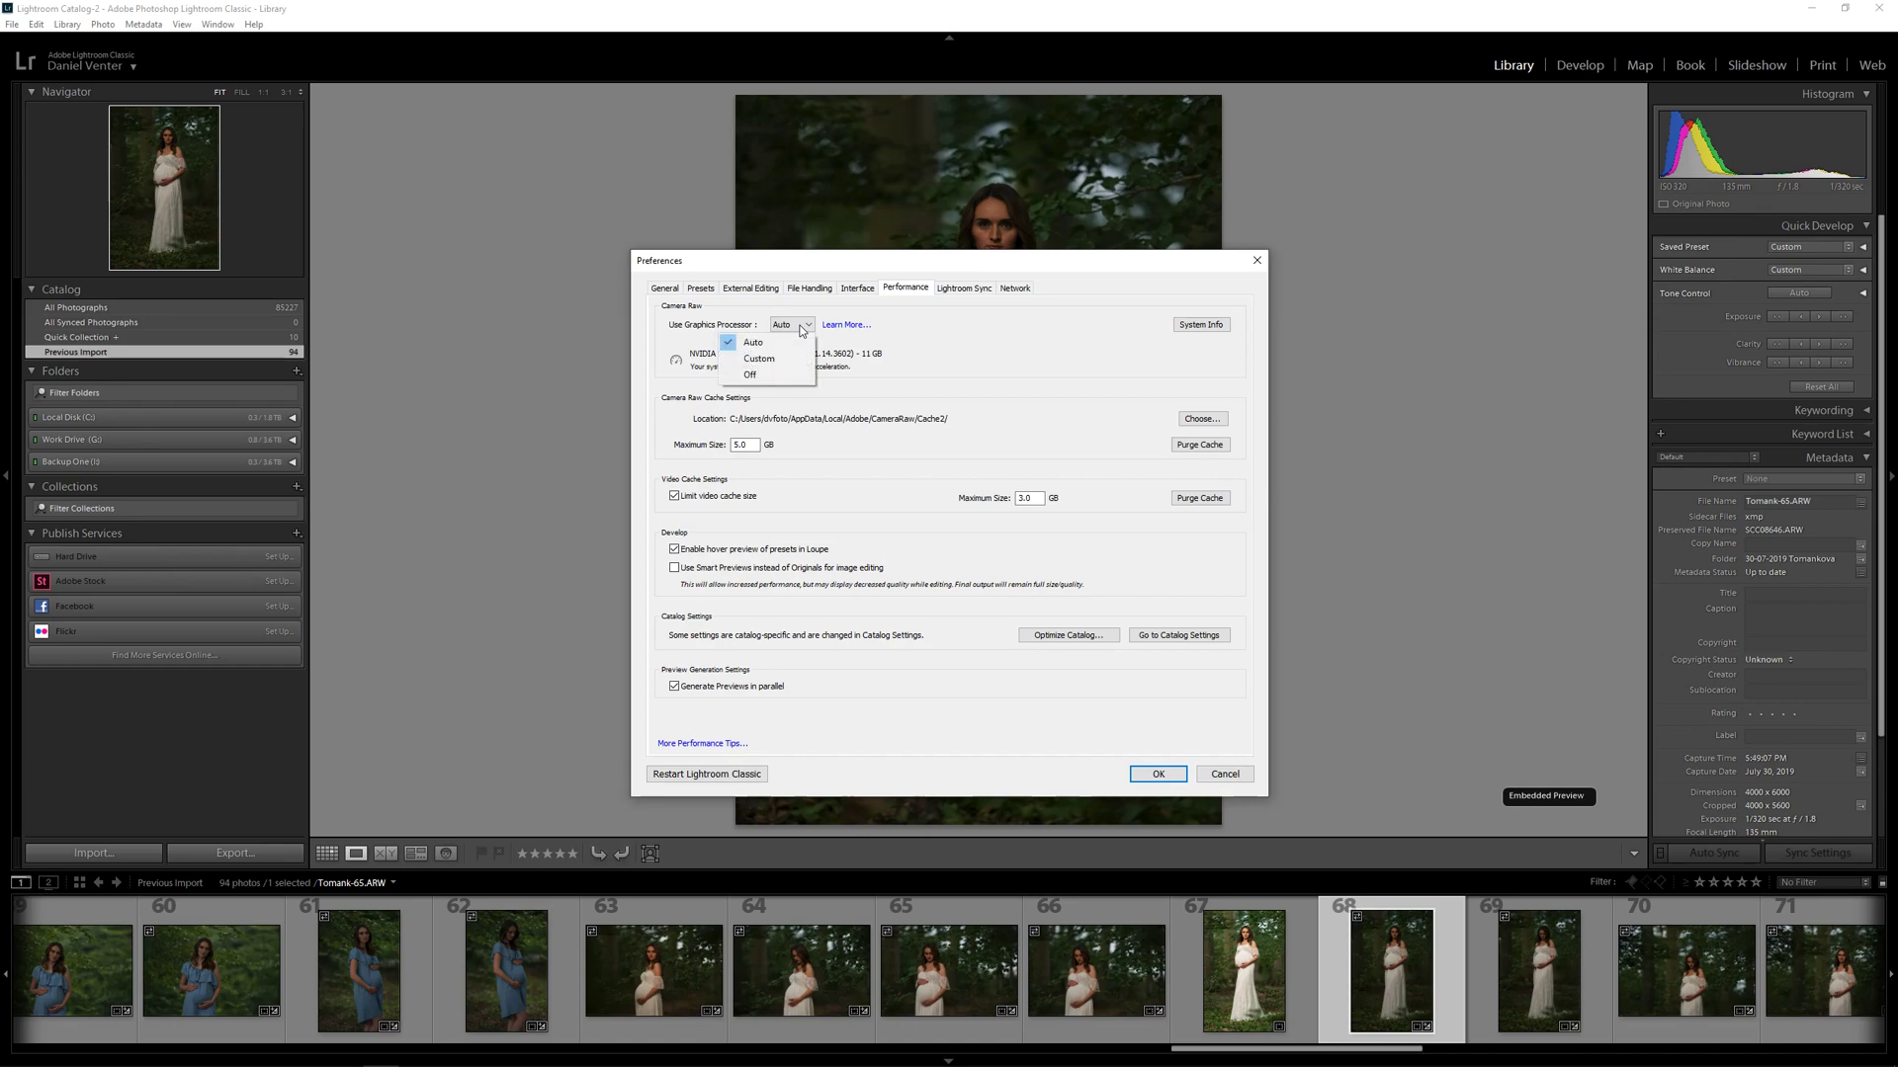
left_click(870, 362)
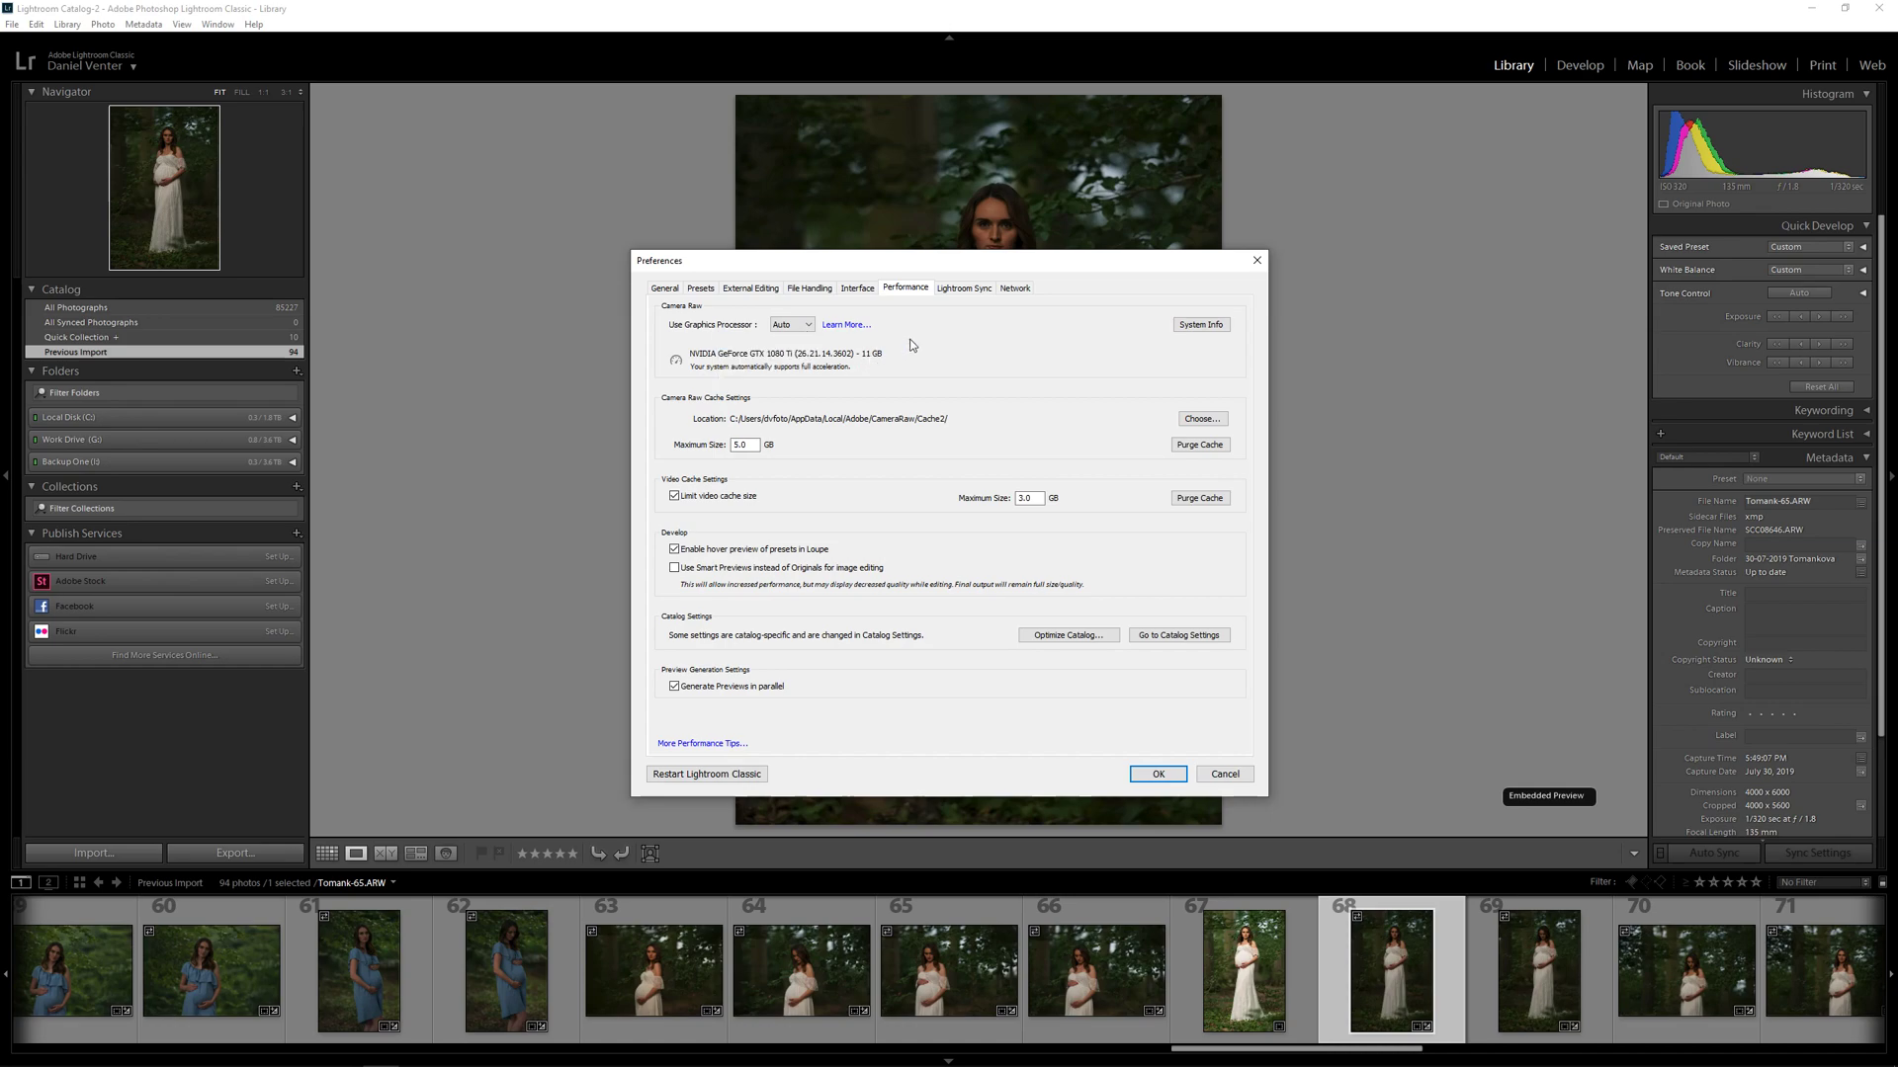
left_click(788, 328)
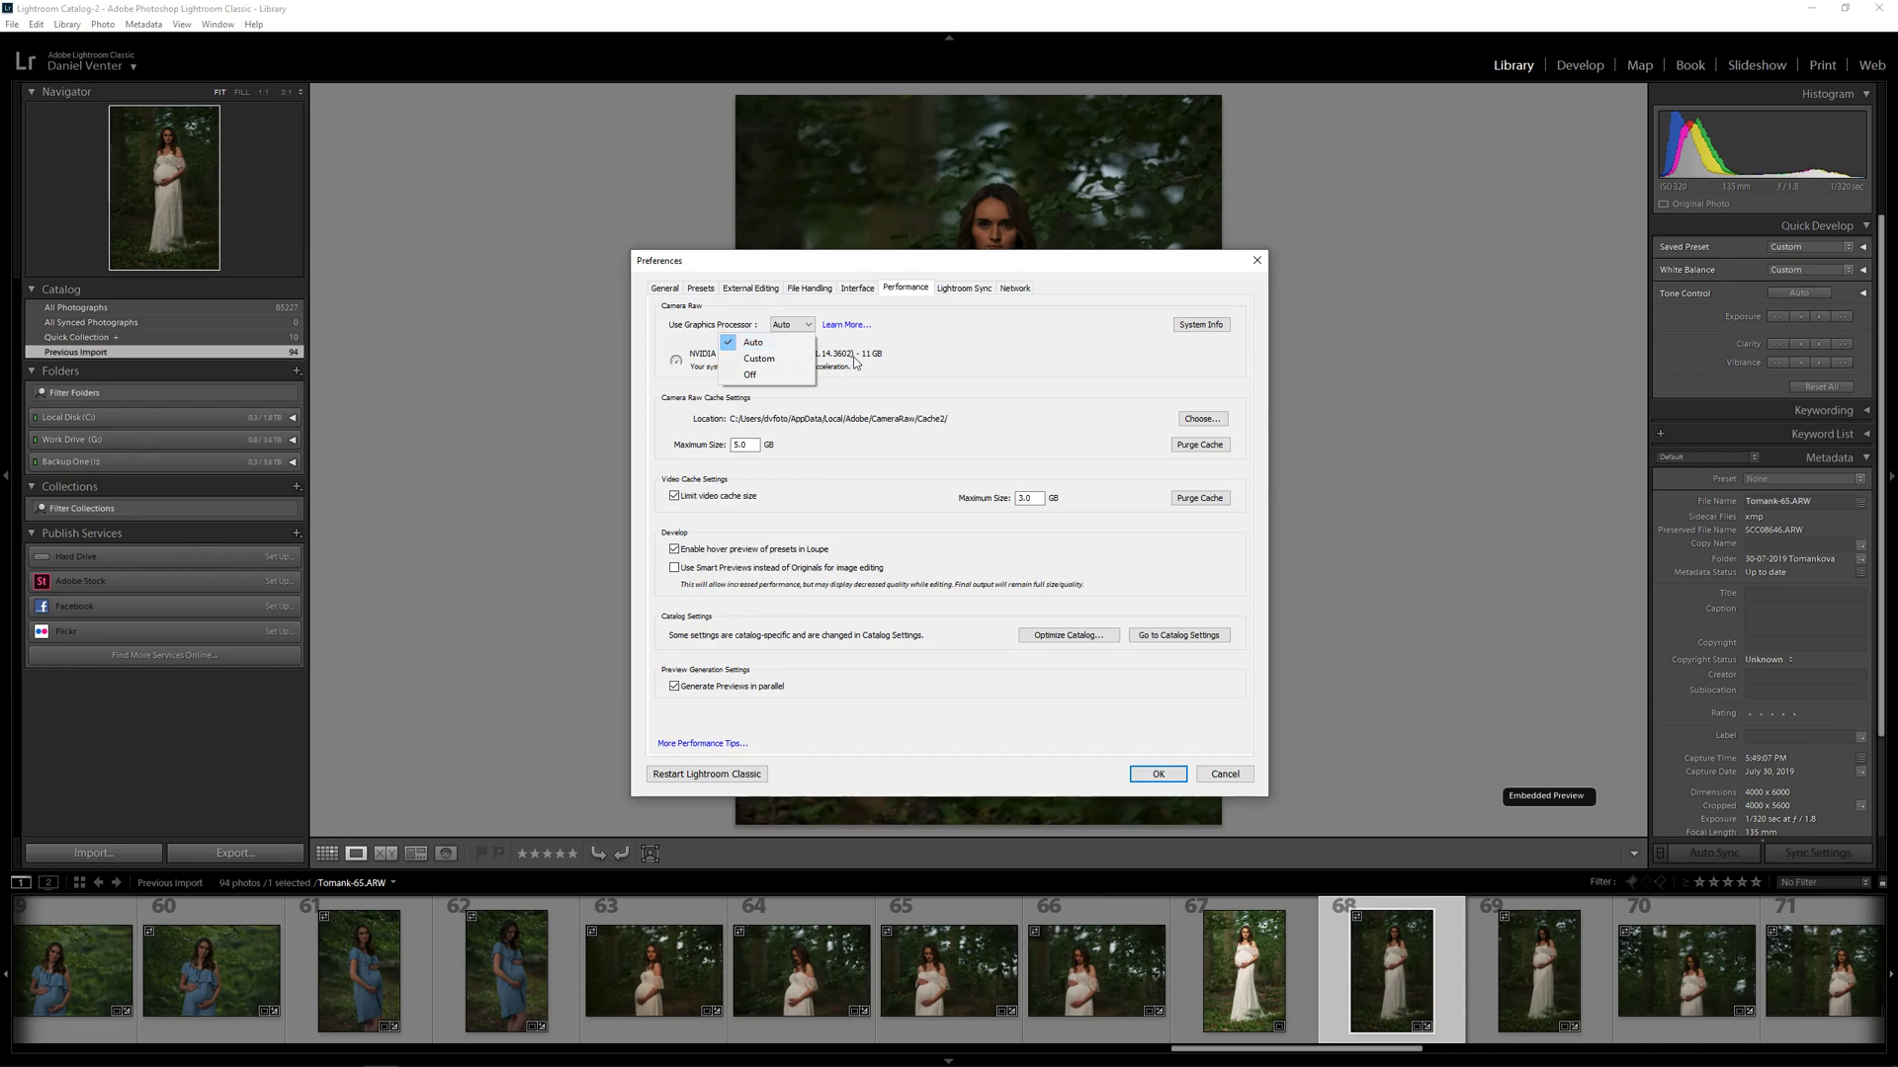
left_click(791, 372)
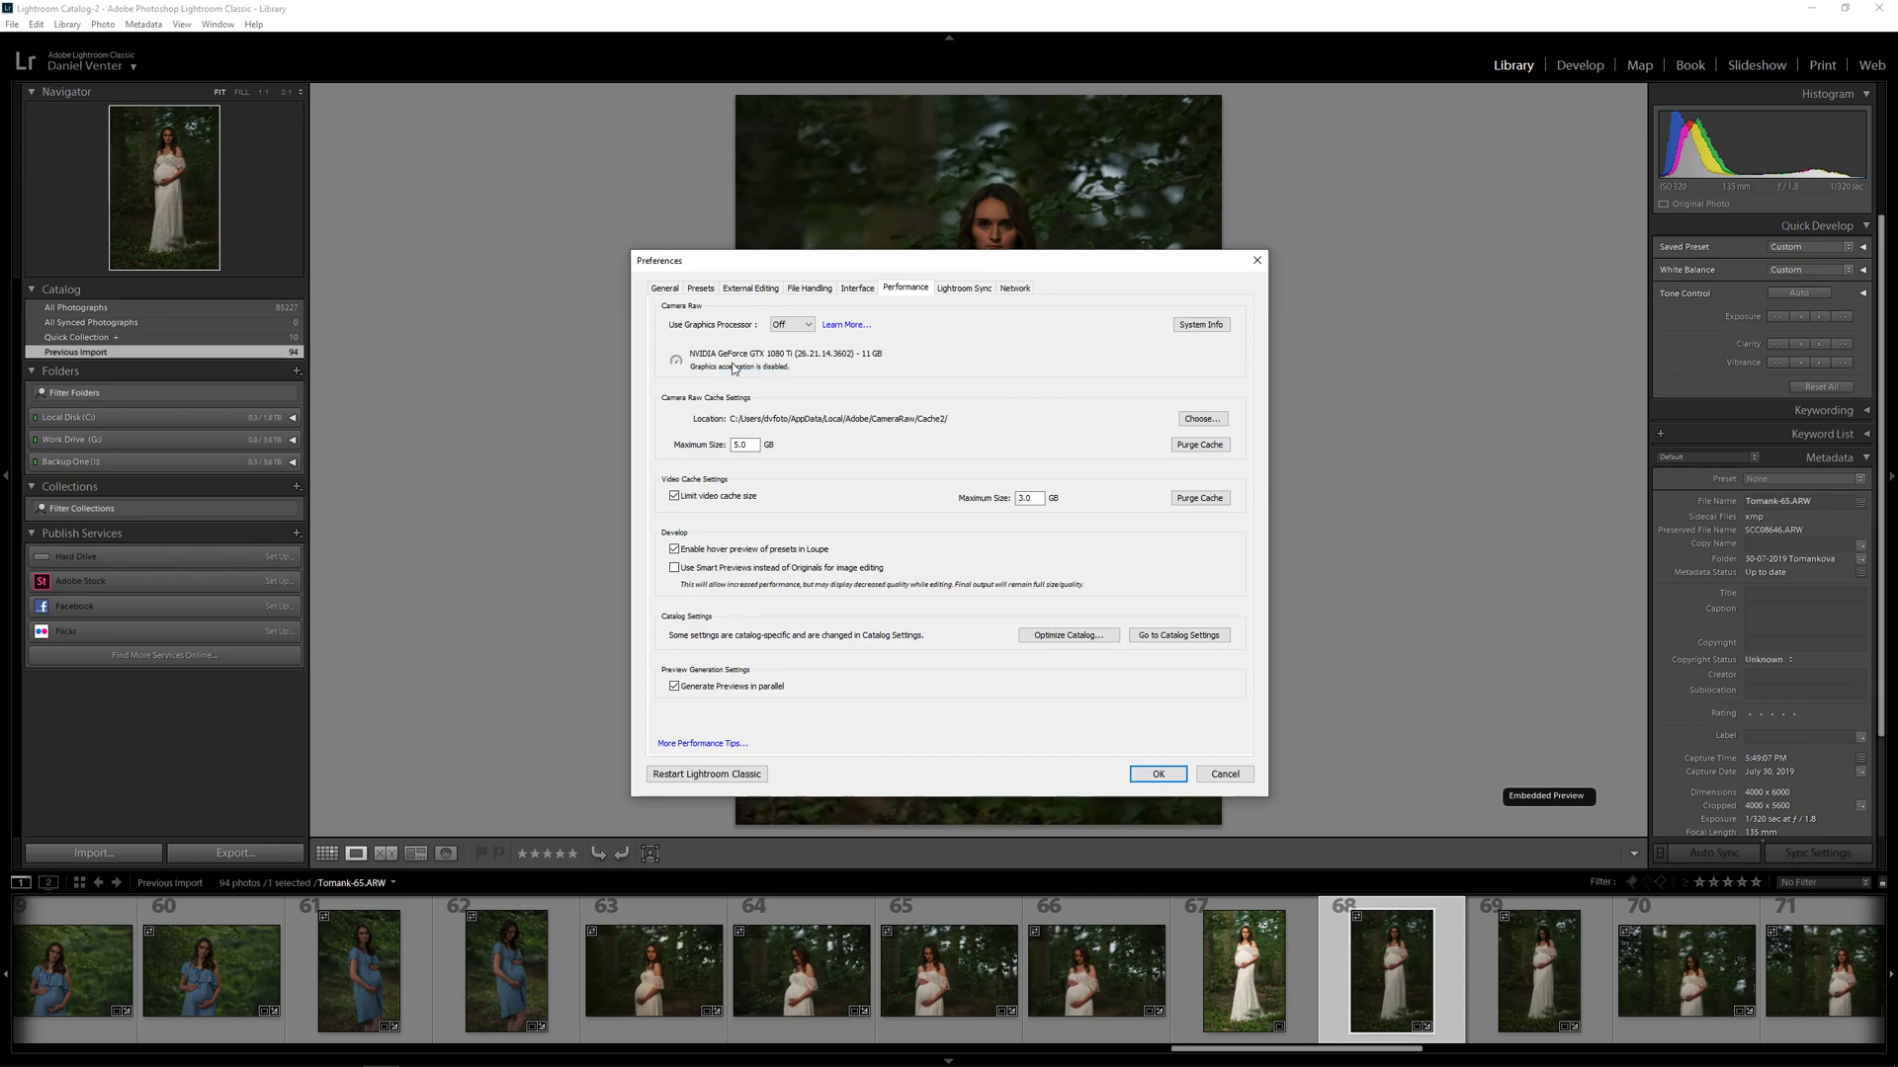
left_click(793, 327)
left_click(784, 348)
- Set the Camera Raw cache maximum size to 20 GB and apply the preferences
double_click(754, 445)
type("10")
left_click_drag(757, 443, 723, 437)
type("20")
left_click(1158, 774)
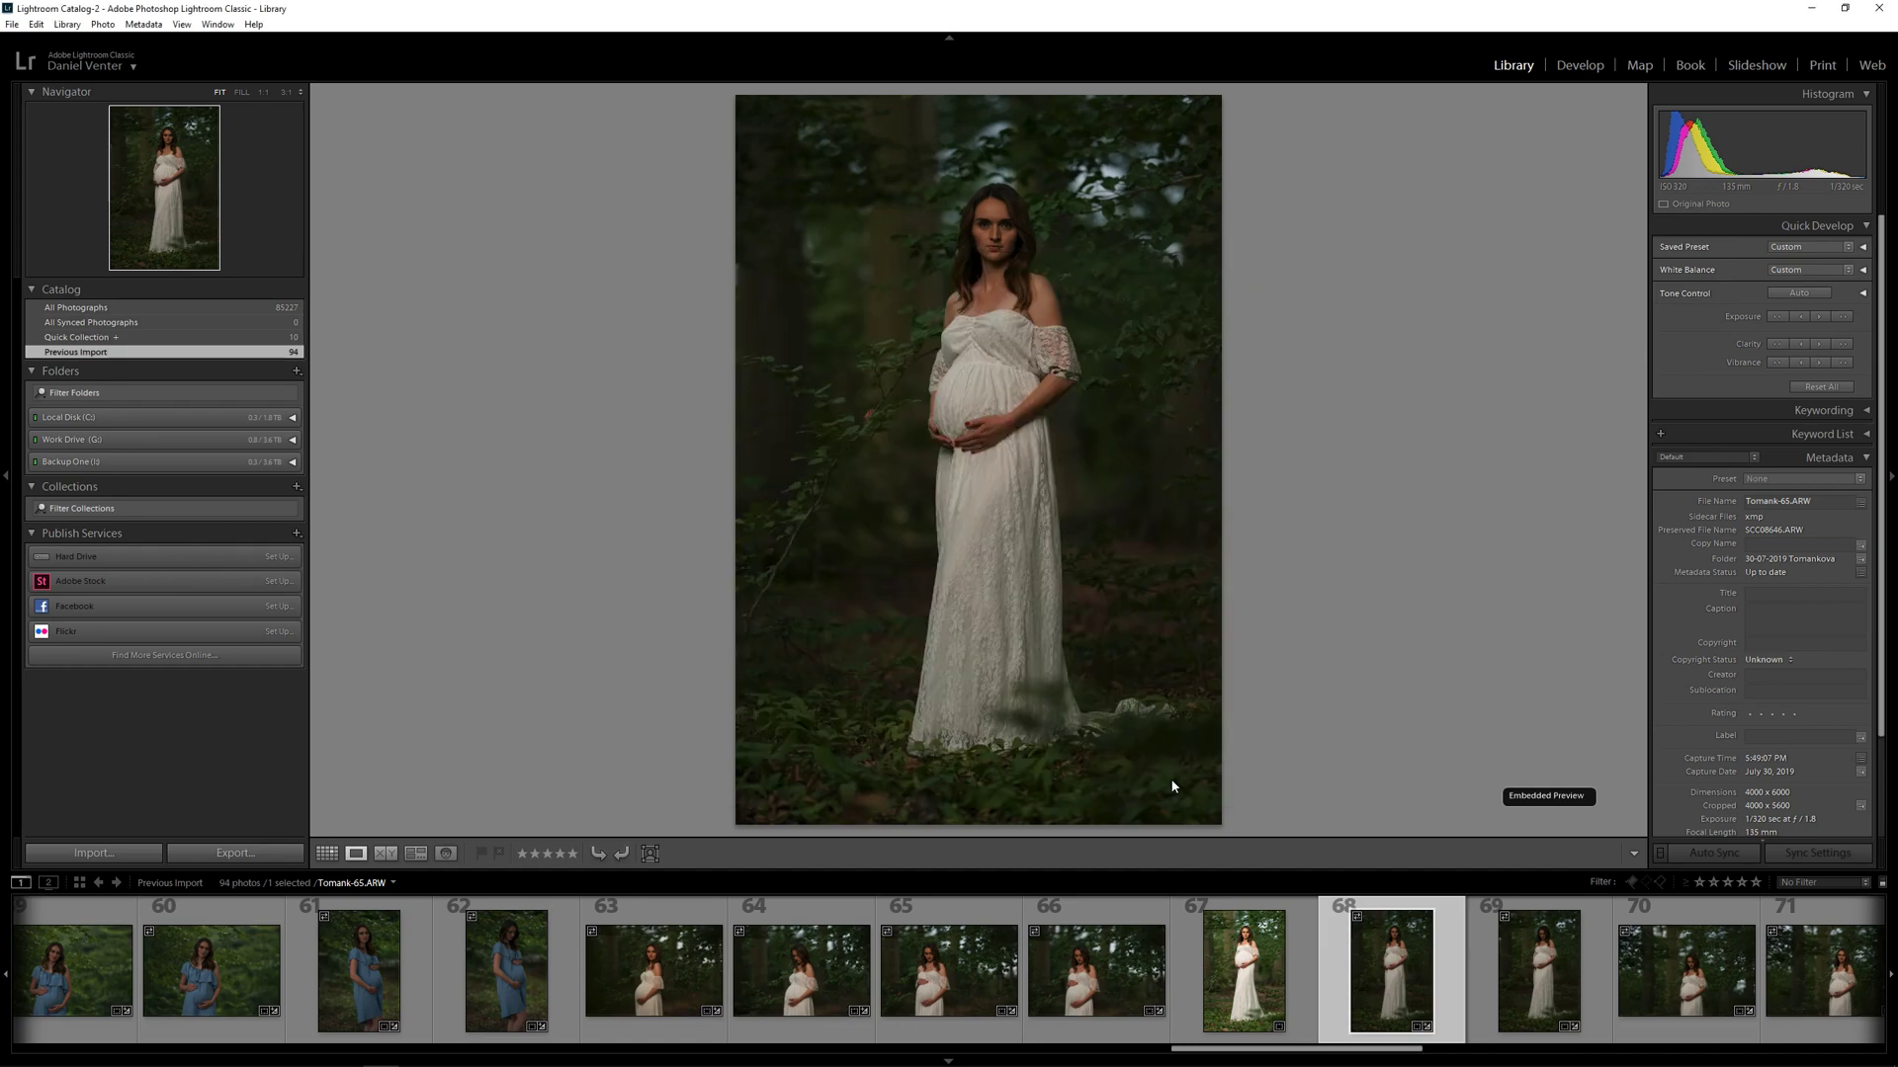
- Choose File > Optimize Catalog to see it was last optimized 5/17/2019 at 1:40 PM
left_click(13, 25)
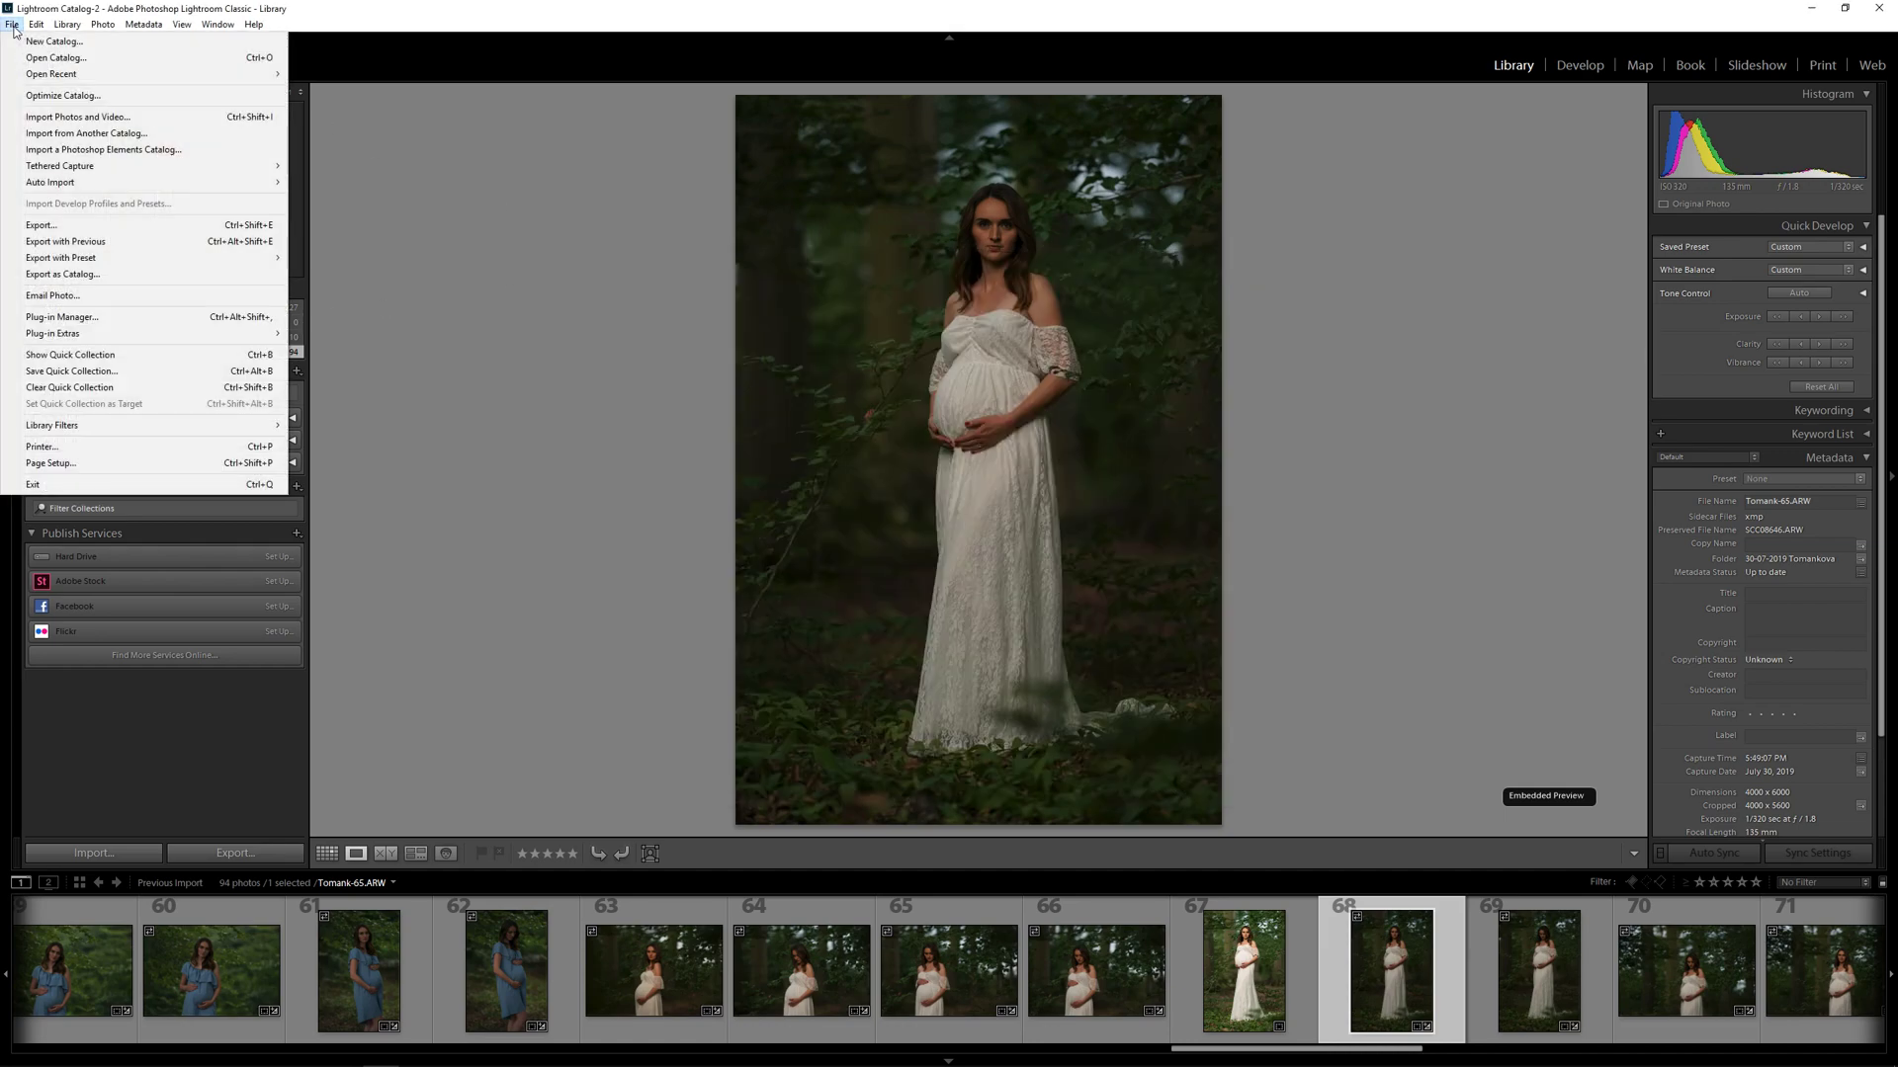
left_click(59, 95)
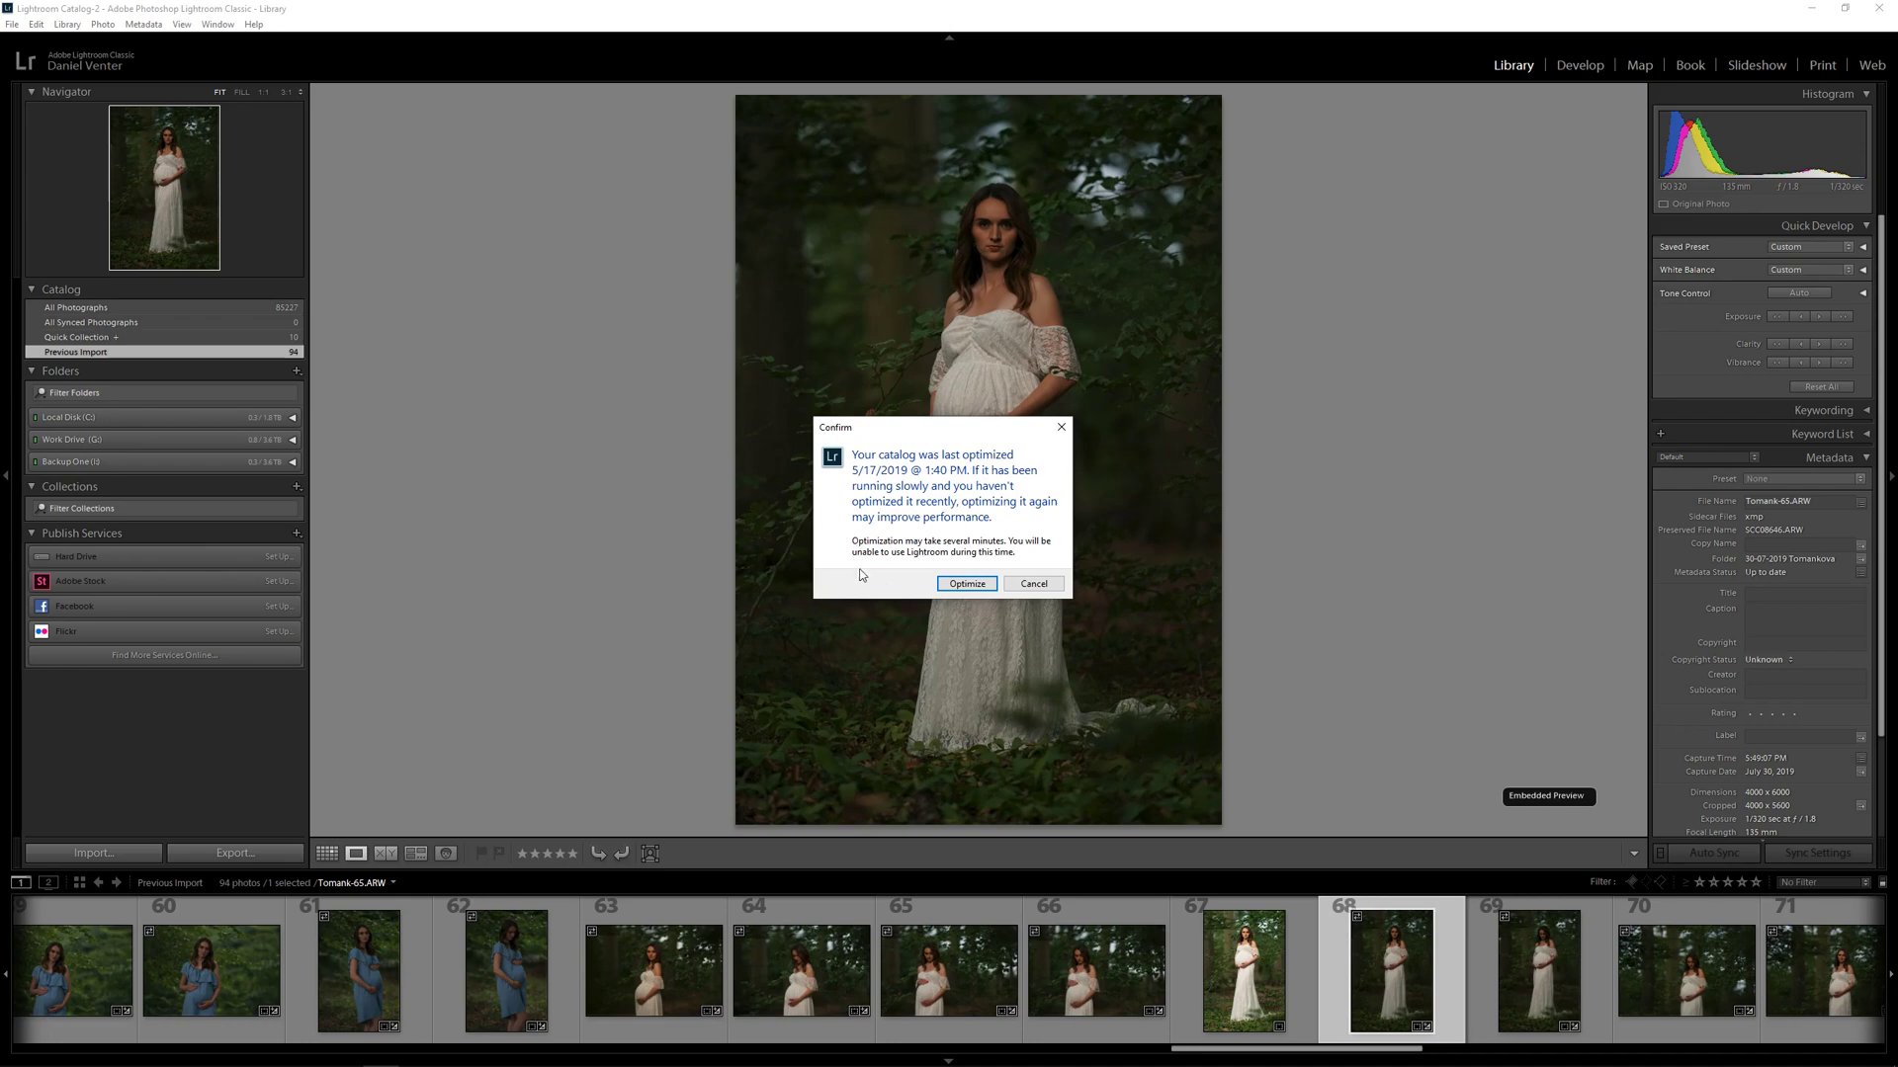
- Cancel the optimization and browse the filmstrip via Tomank-60 and 61 to Tomank-64
left_click(1032, 583)
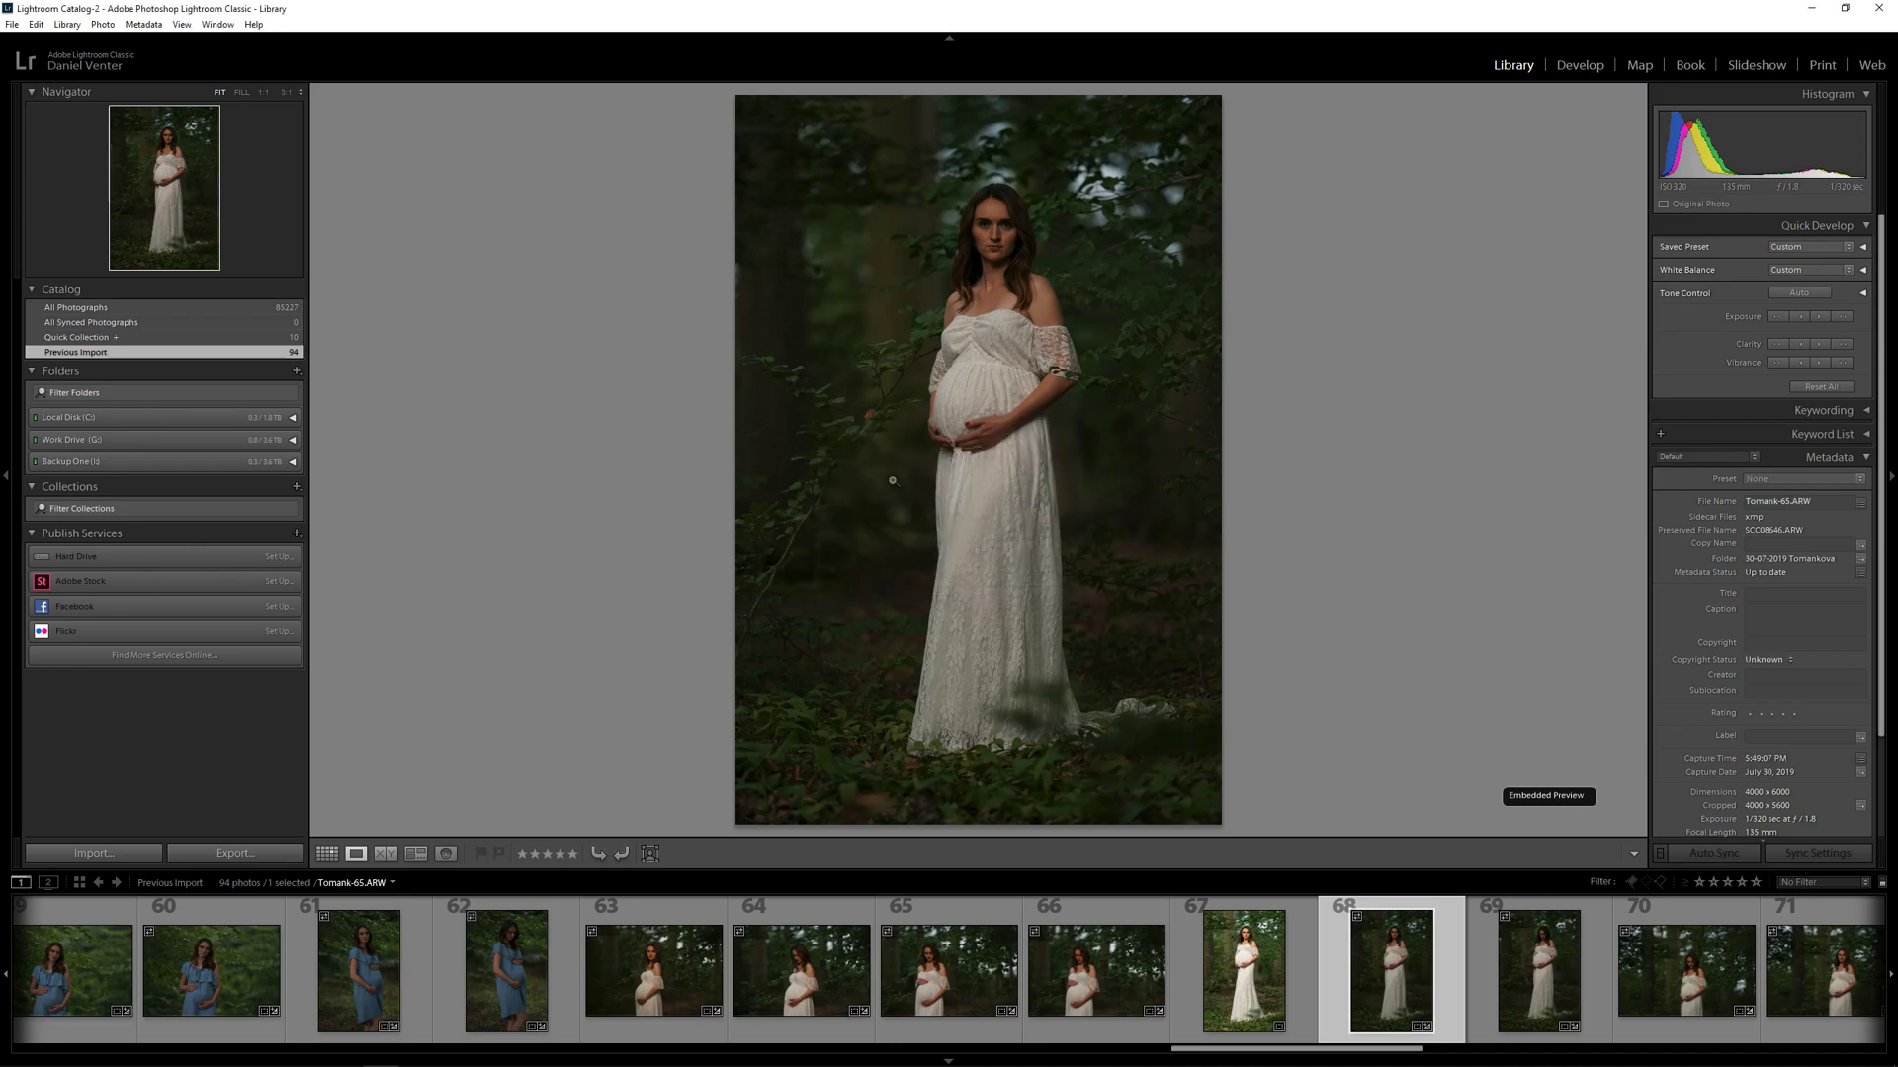
left_click(828, 973)
left_click(949, 968)
left_click(1033, 953)
left_click(554, 989)
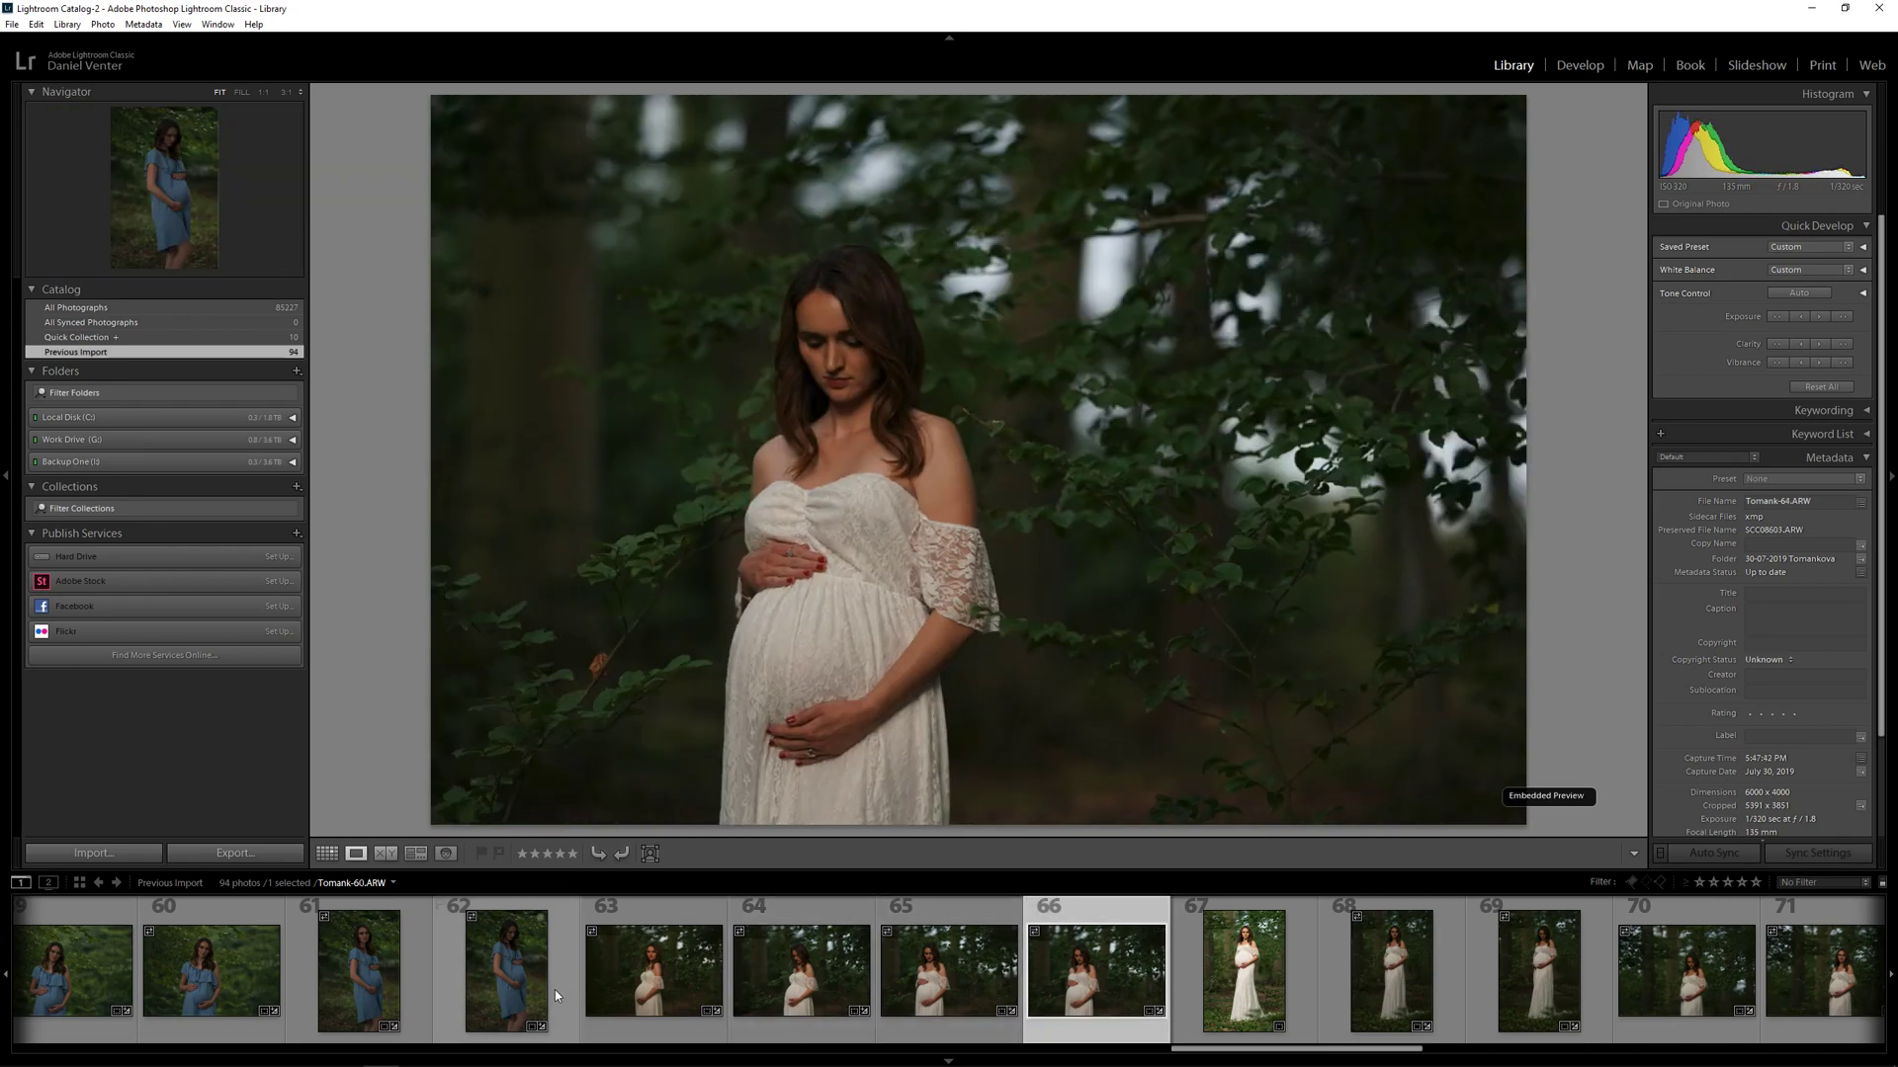
left_click(663, 981)
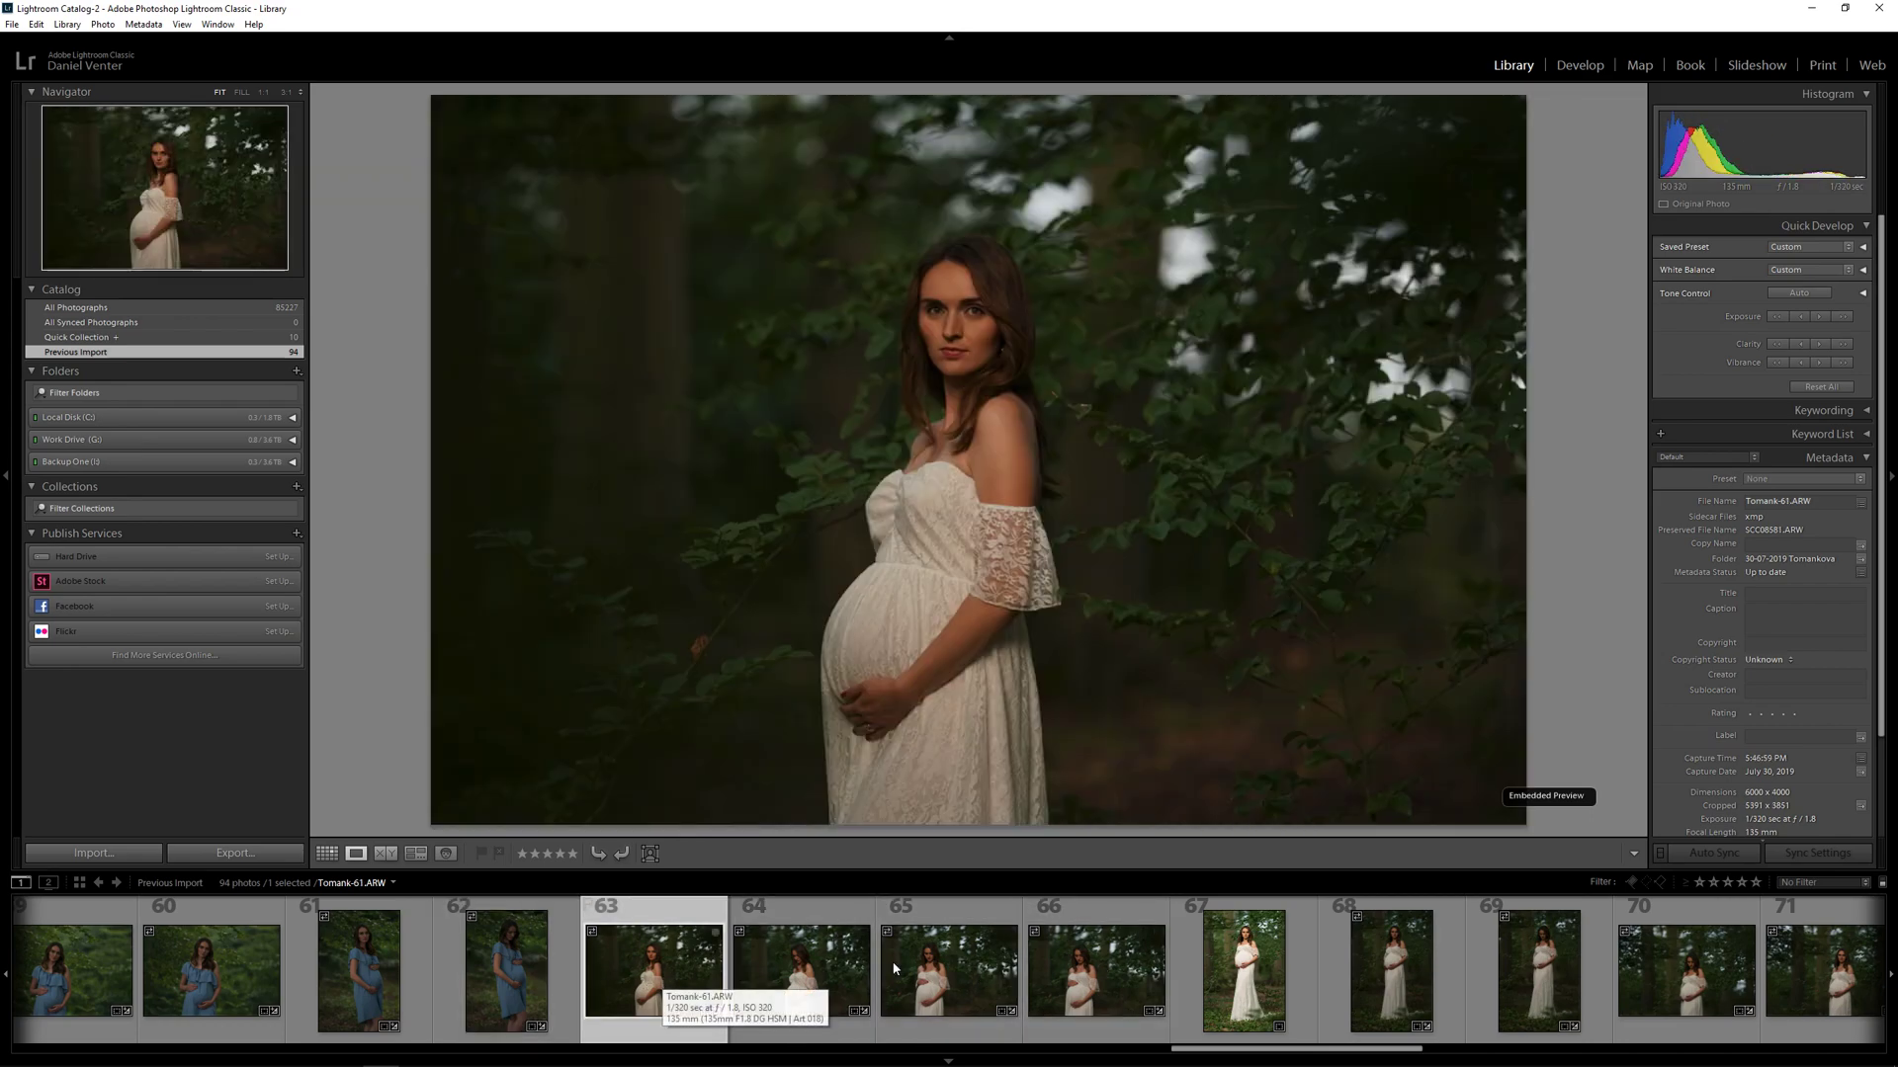
left_click(1114, 969)
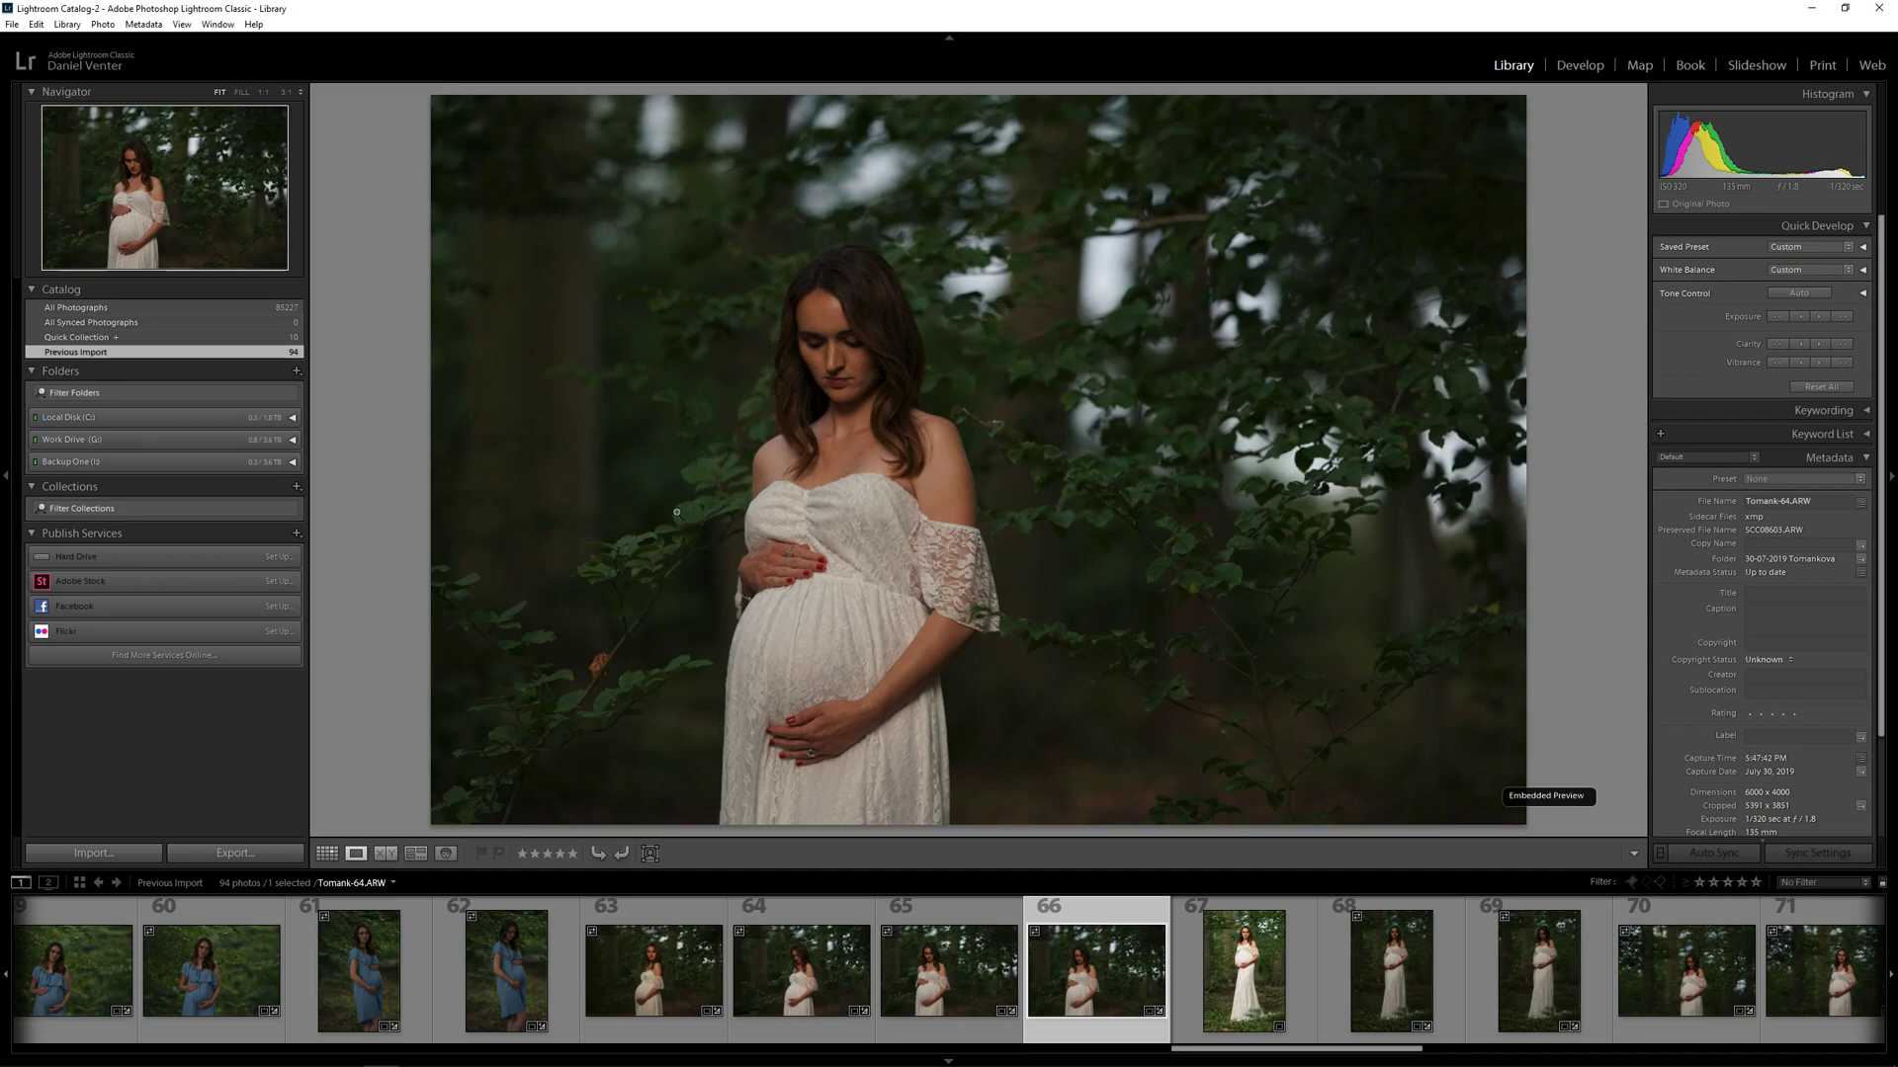
- Hide Lightroom, close the Work Drive (G:) folder window, then bring Lightroom back
left_click(1817, 9)
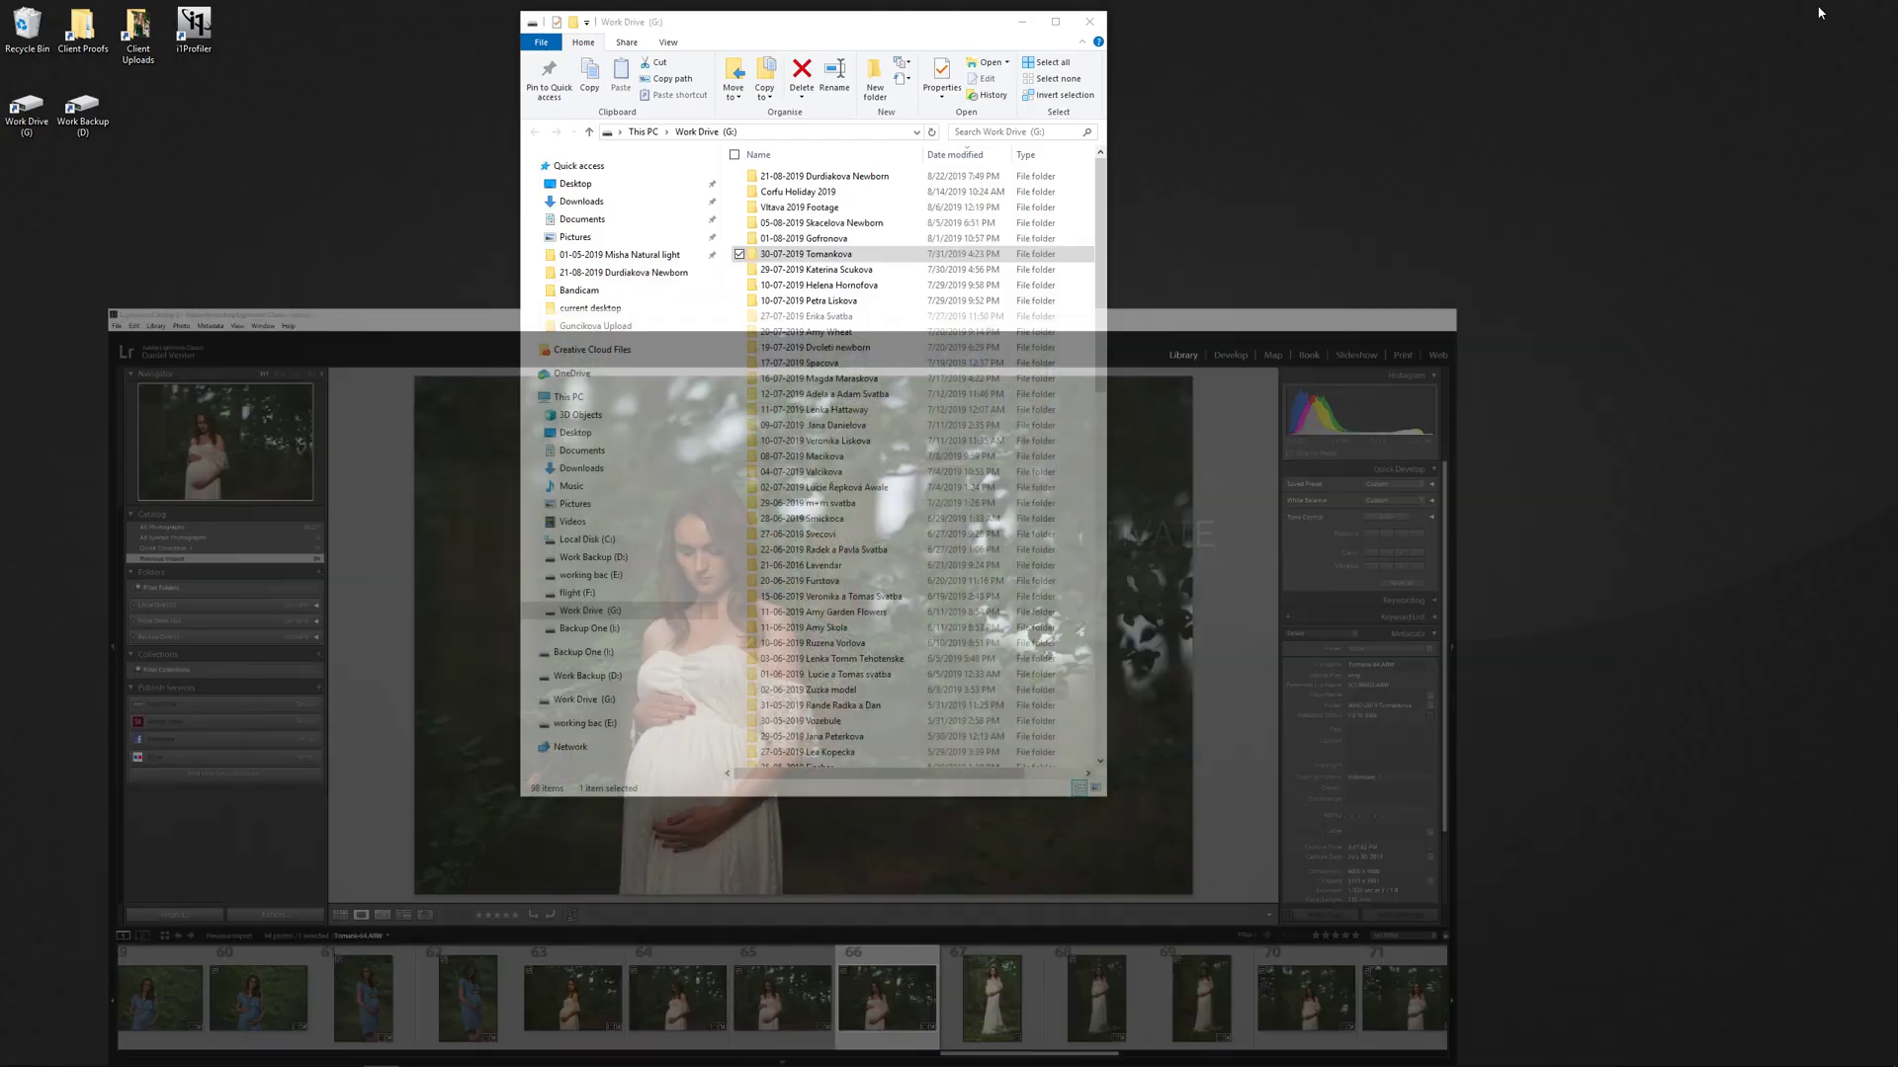
left_click(1089, 20)
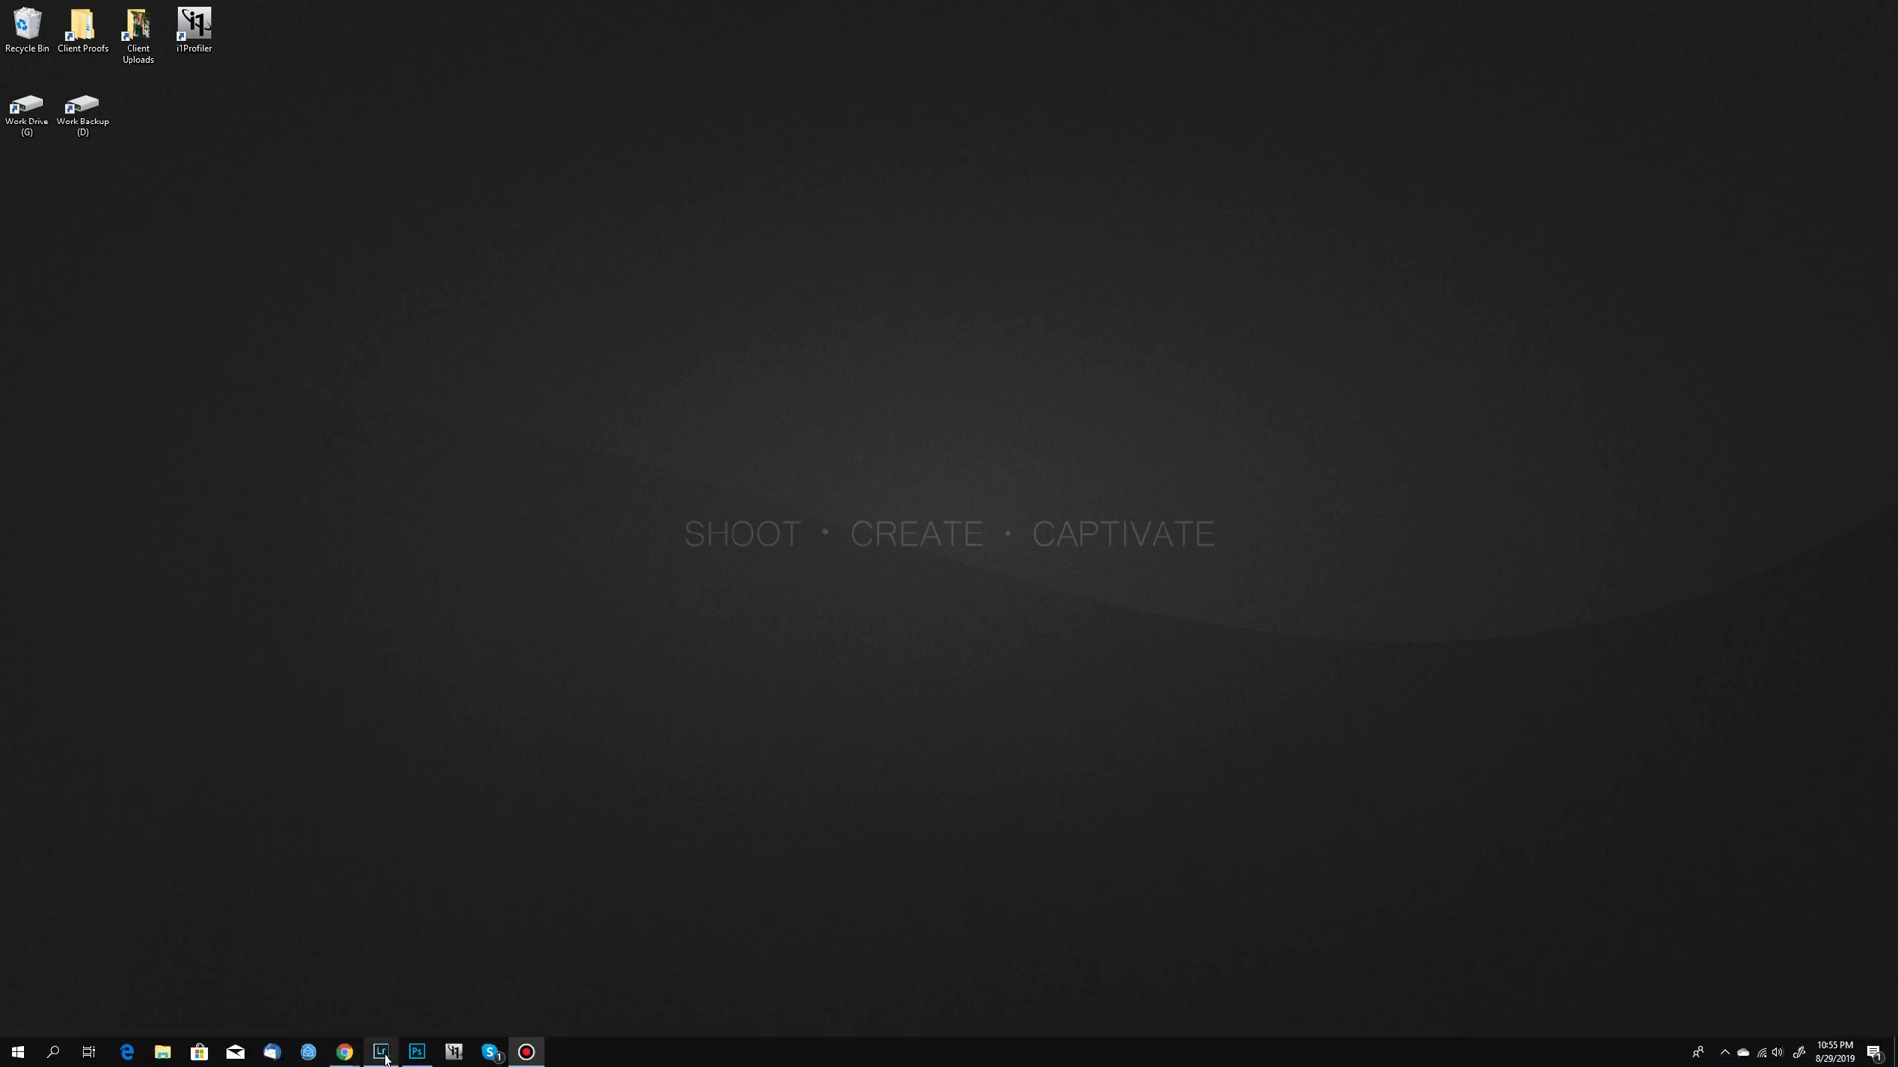
left_click(388, 1049)
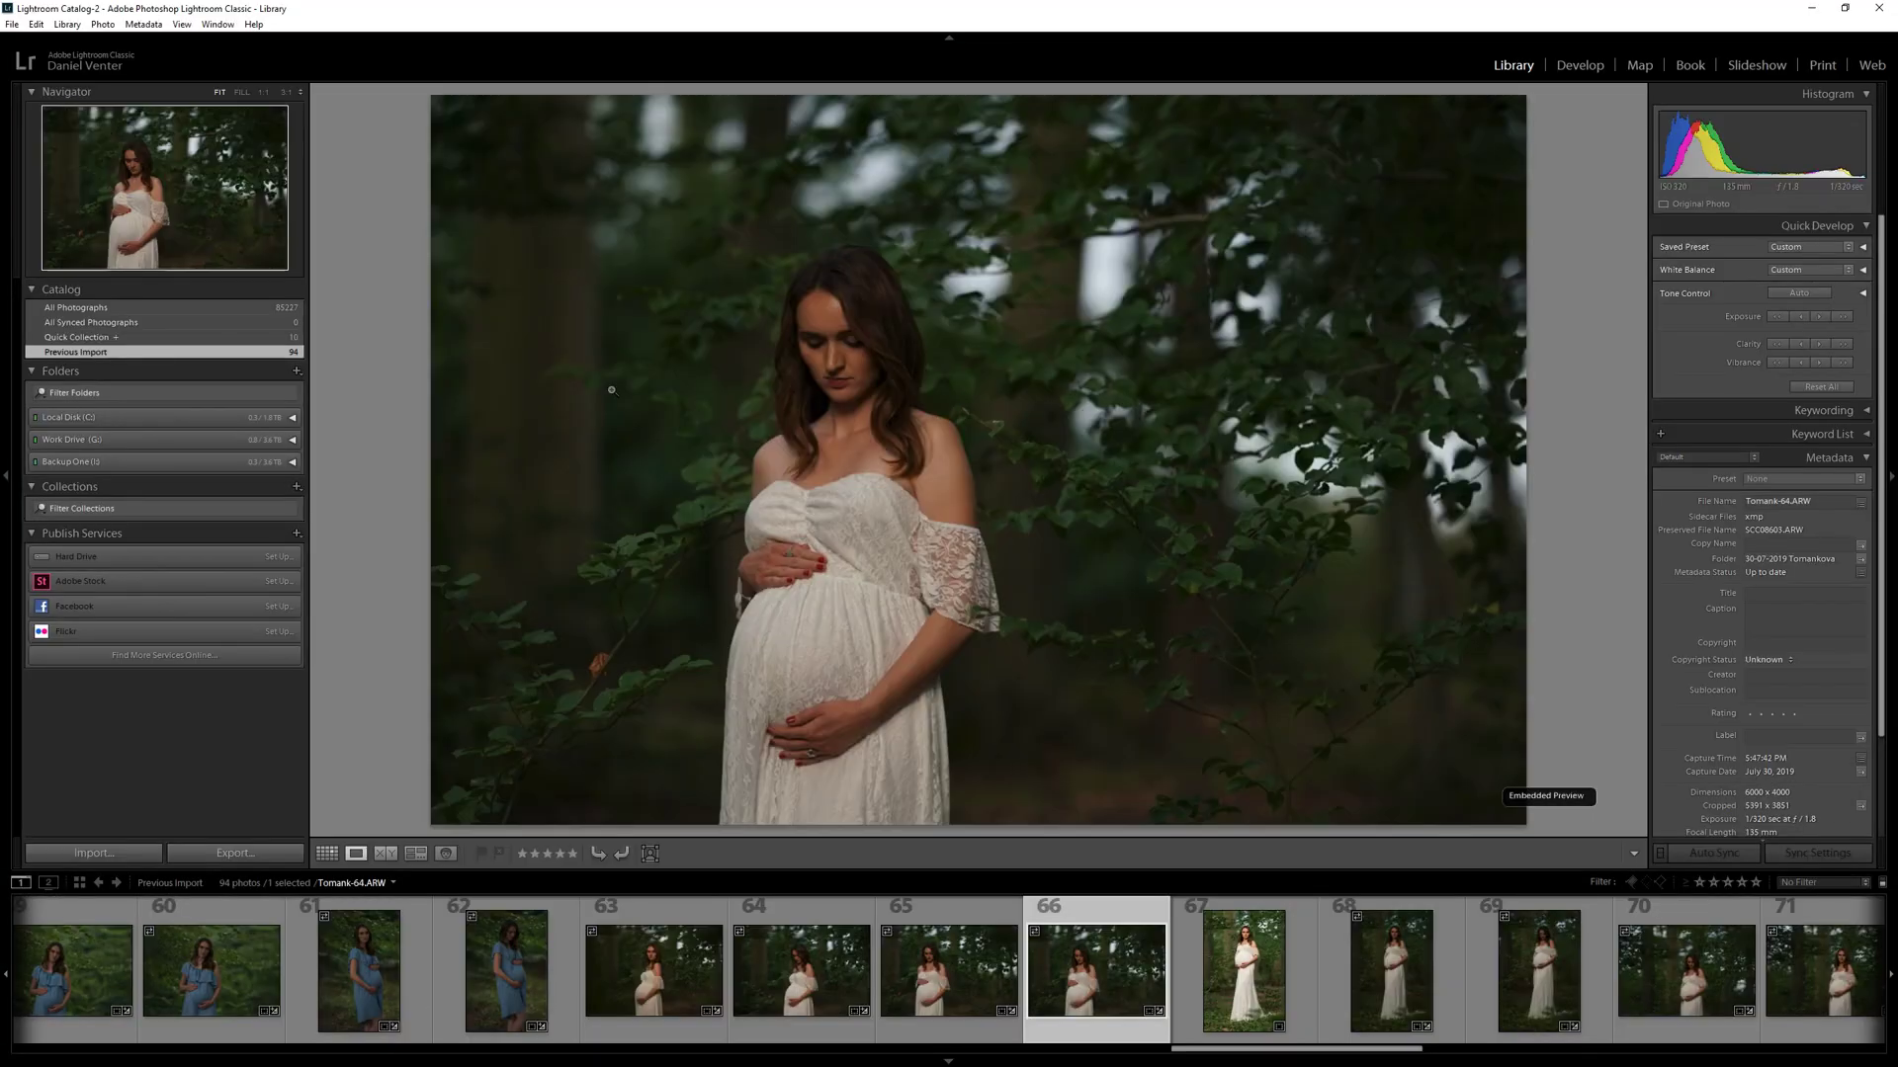
- Export Tomank-64 as a single JPEG from its right-click Export menu
right_click(1059, 951)
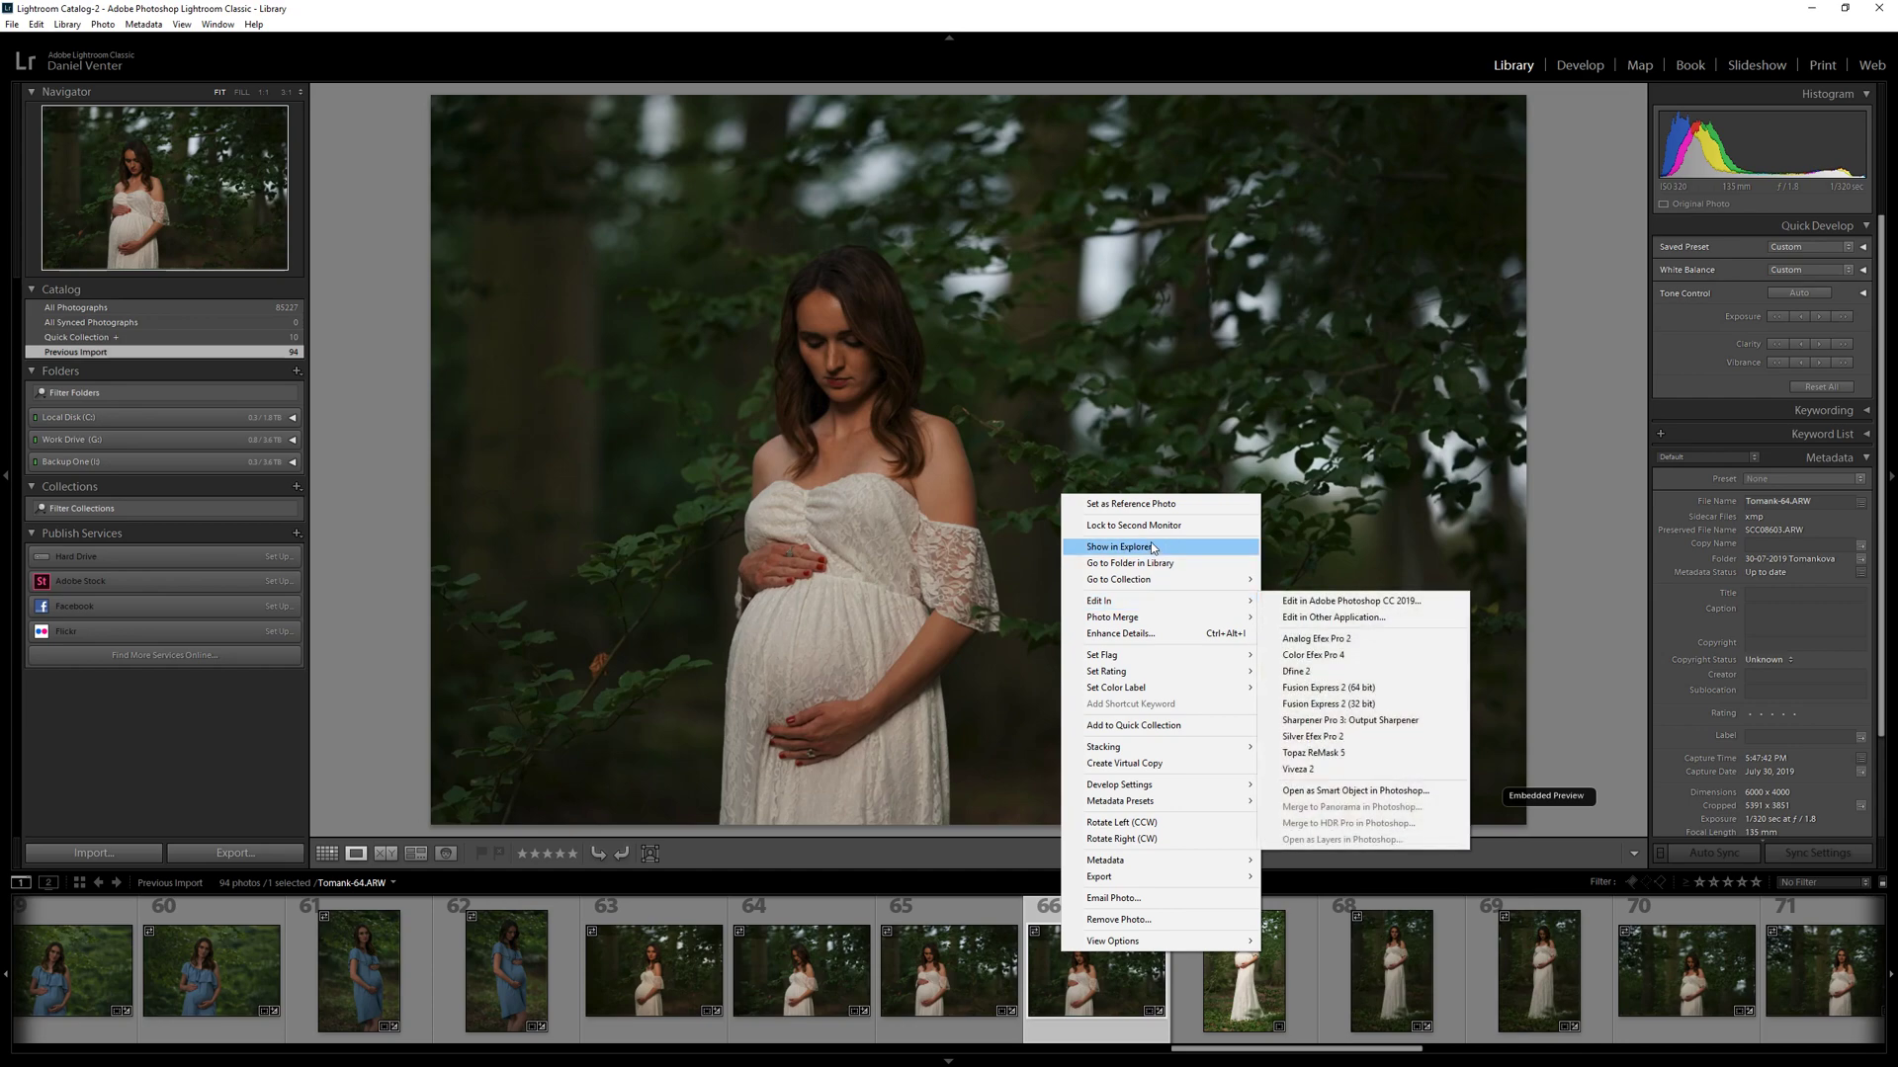
mouse_move(1133, 877)
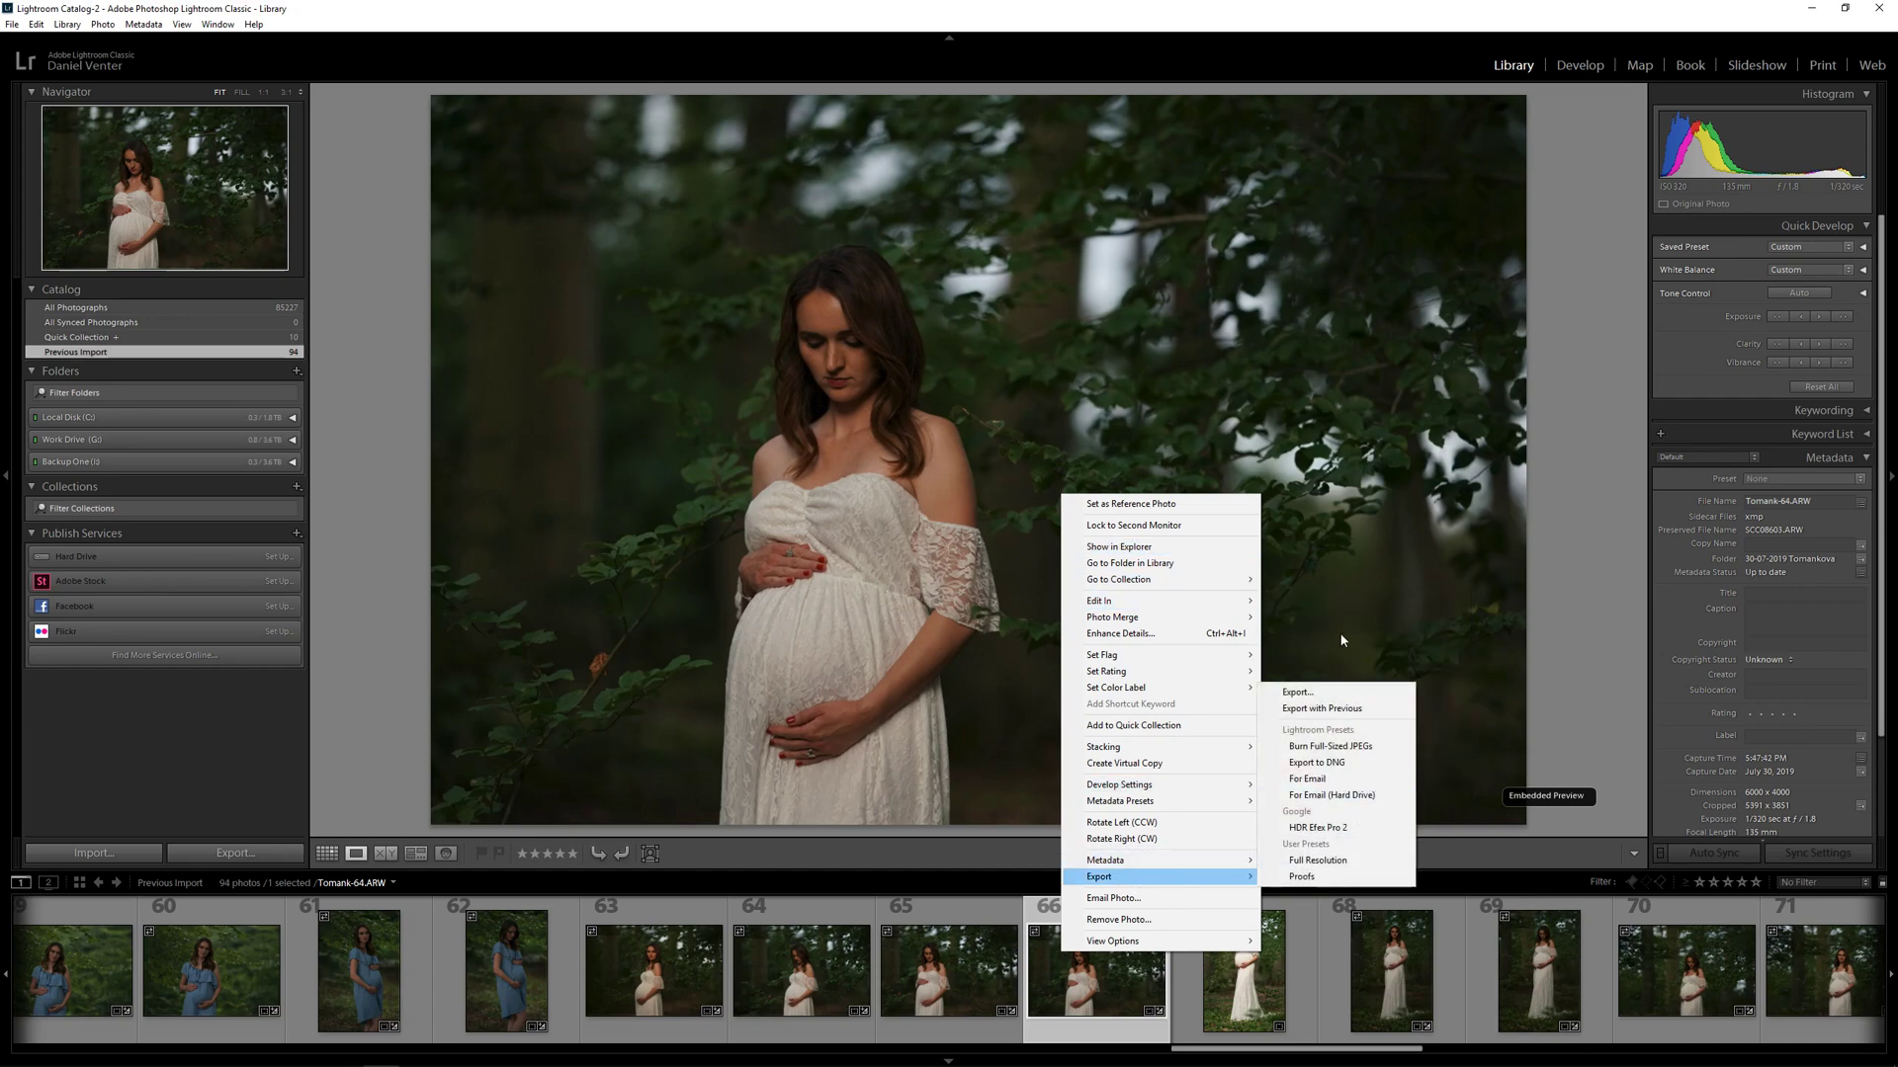
left_click(1336, 695)
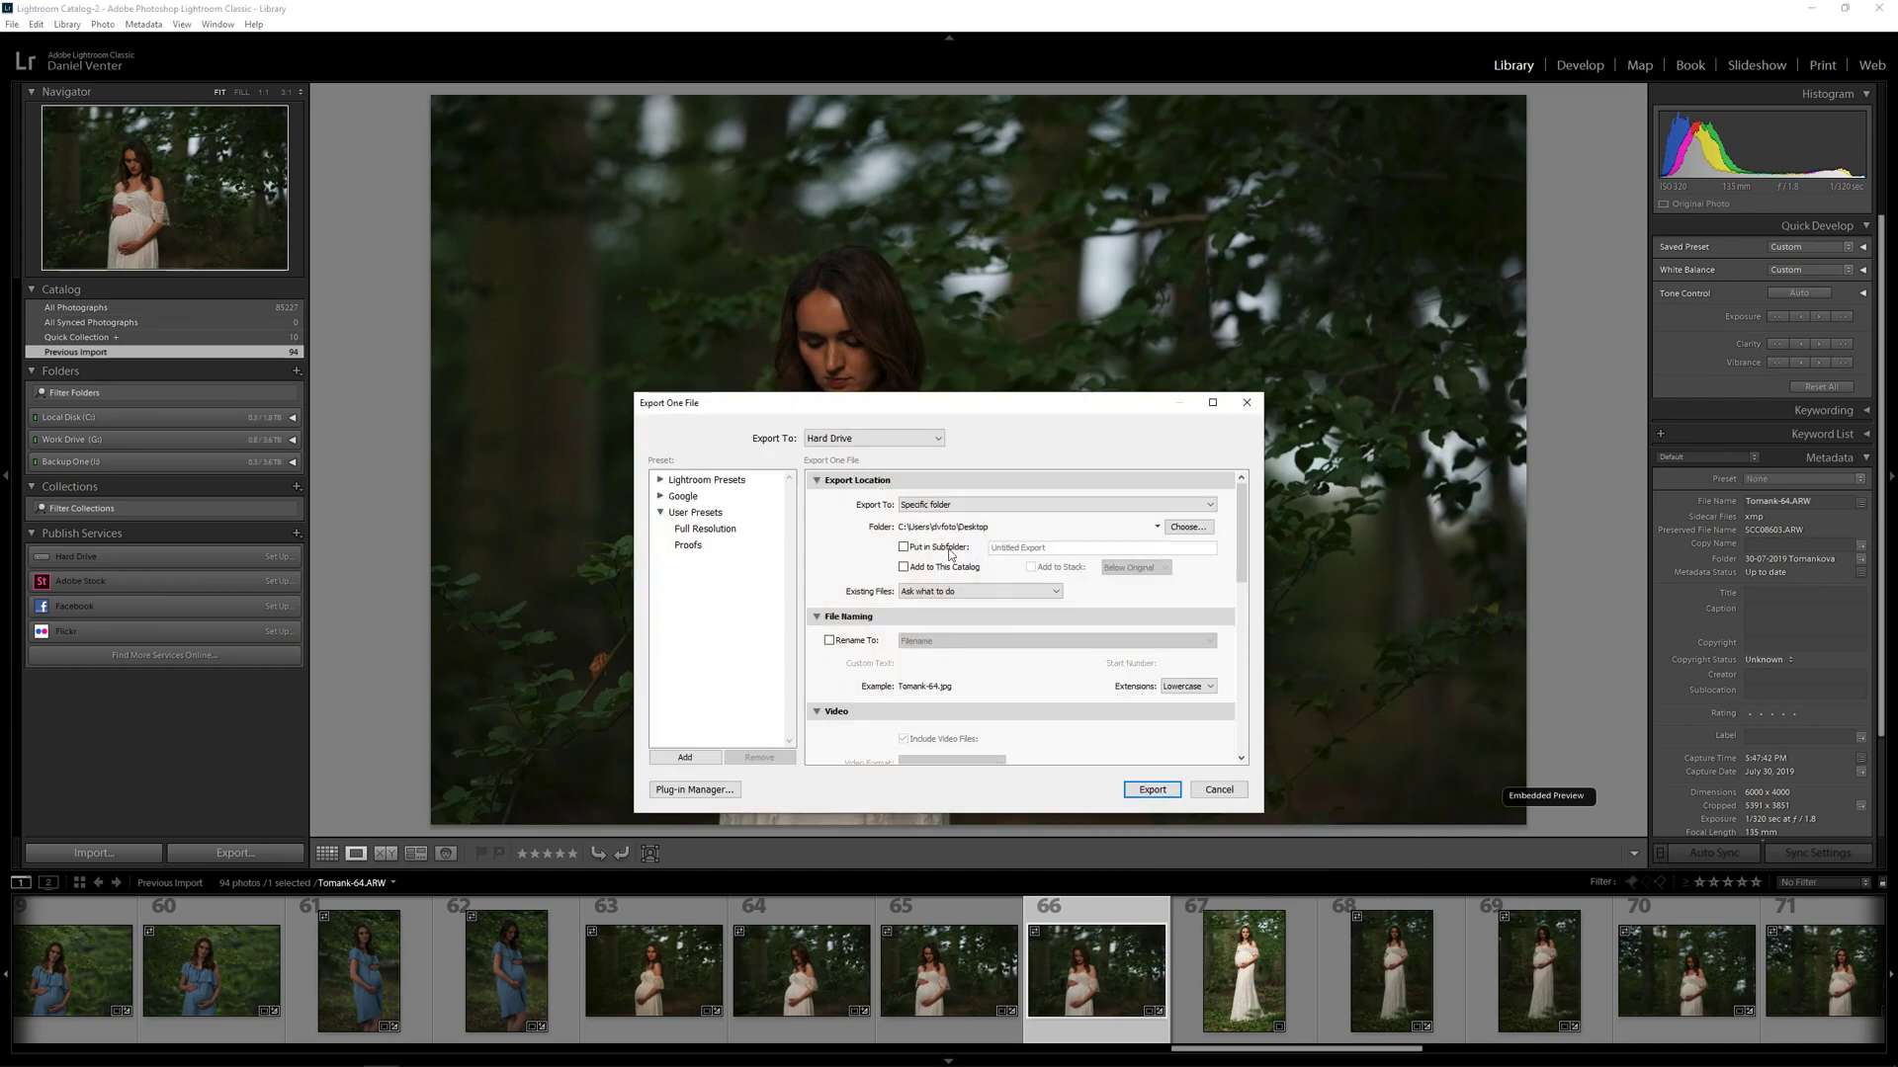
left_click(1153, 790)
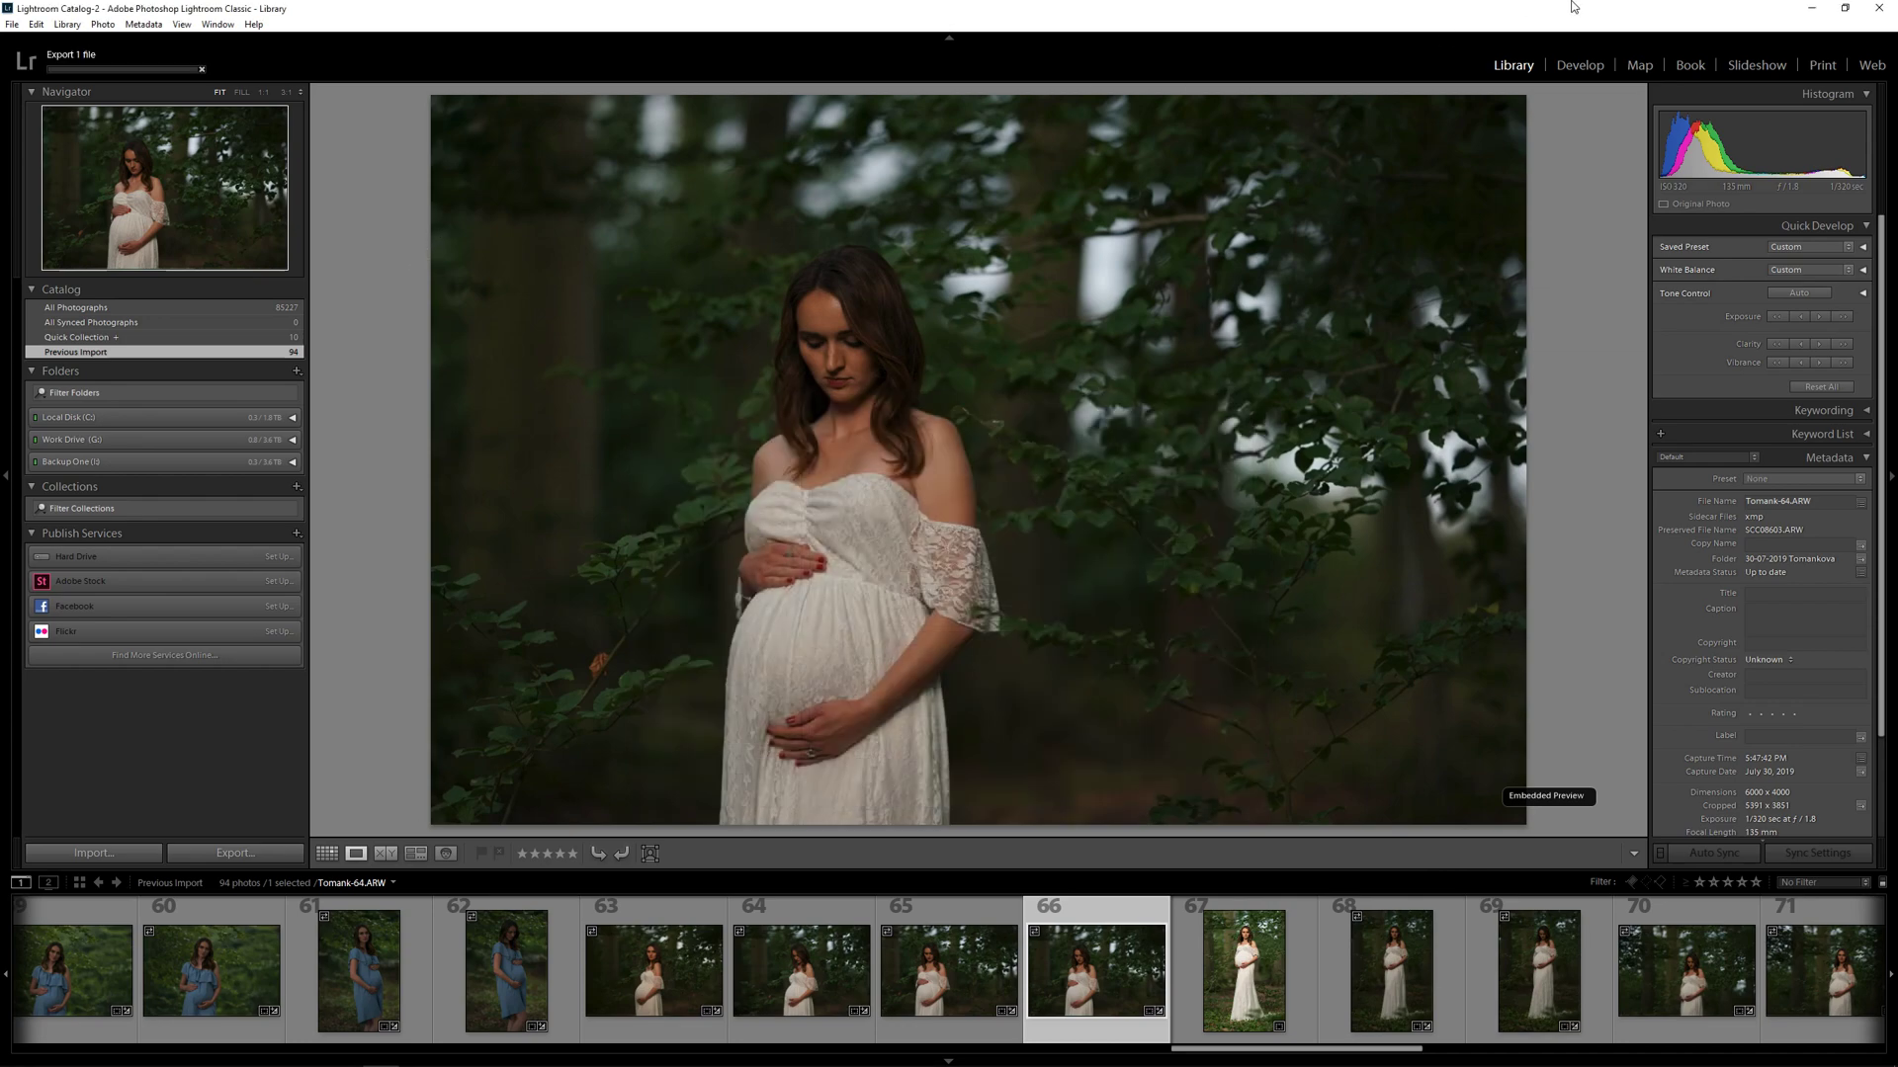
- Open the exported Tomank-64.jpg from the desktop in Photos, then close it
left_click(1815, 8)
double_click(25, 175)
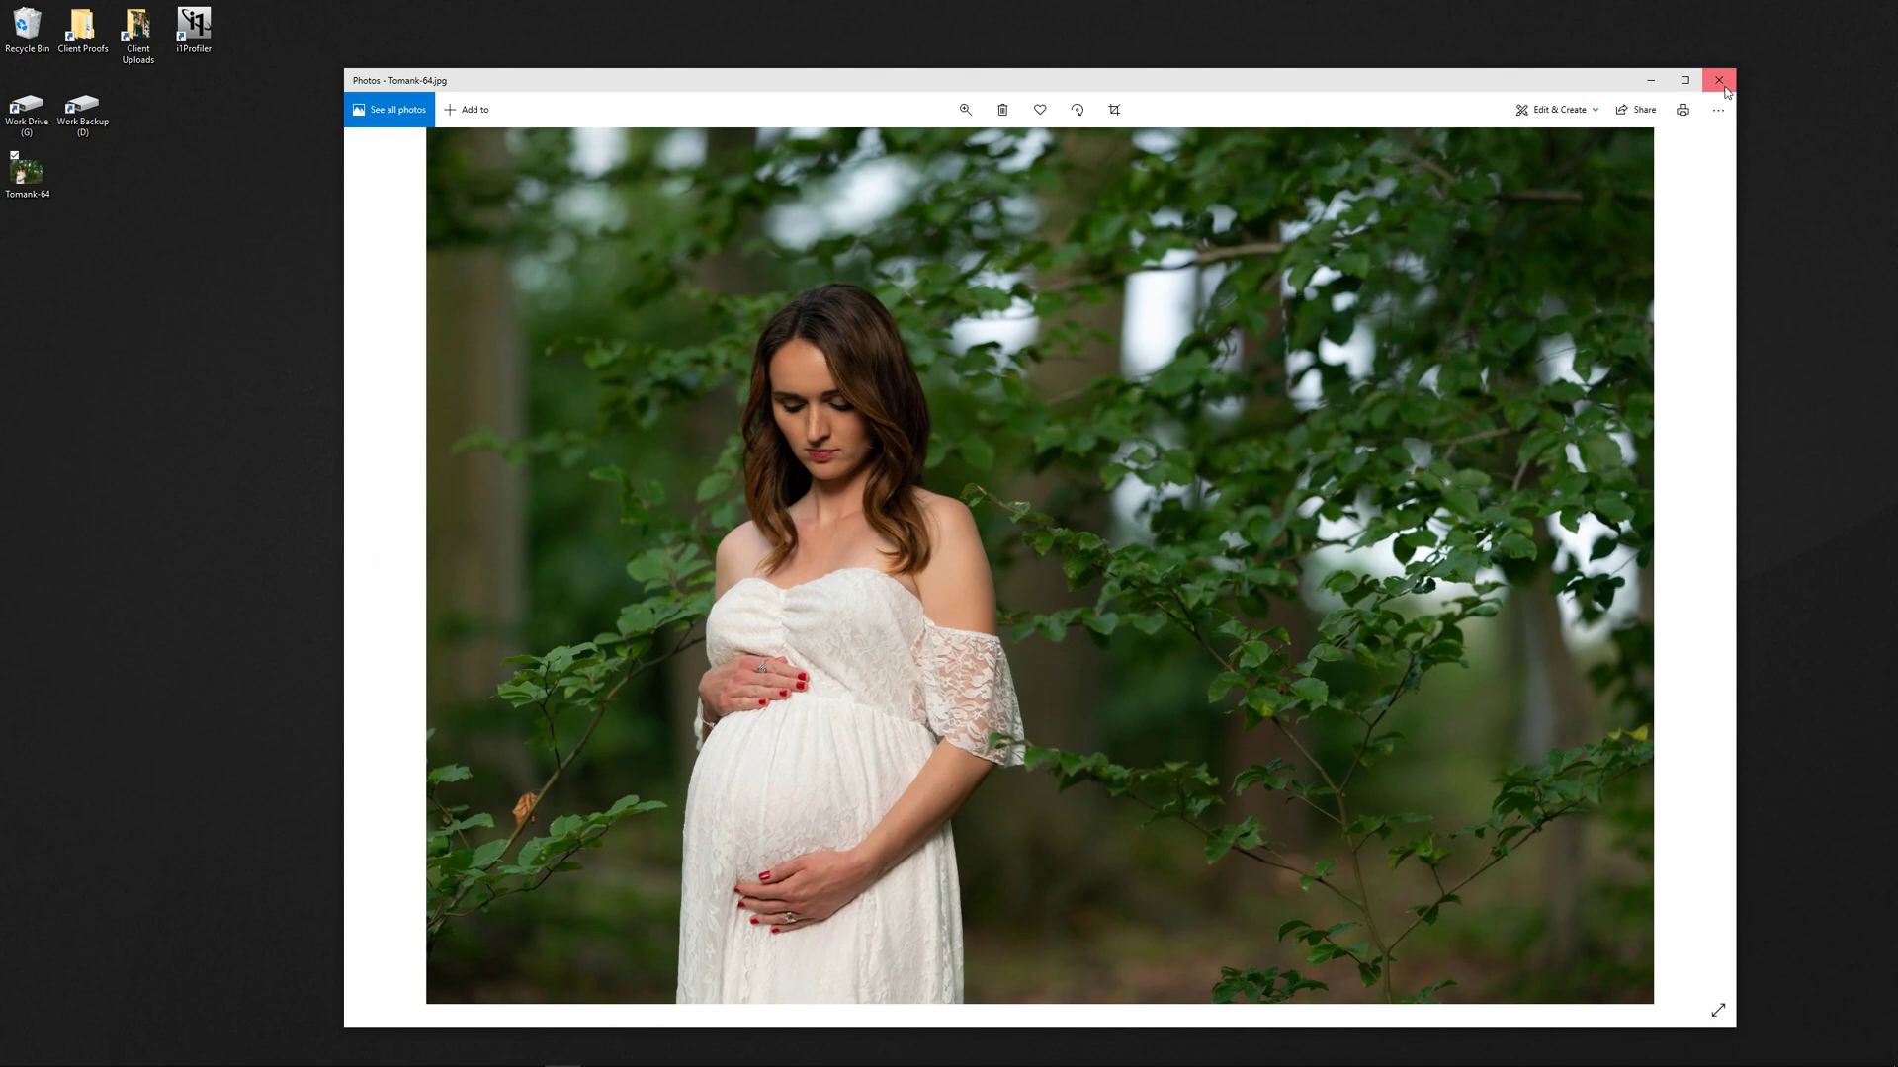
left_click(1719, 81)
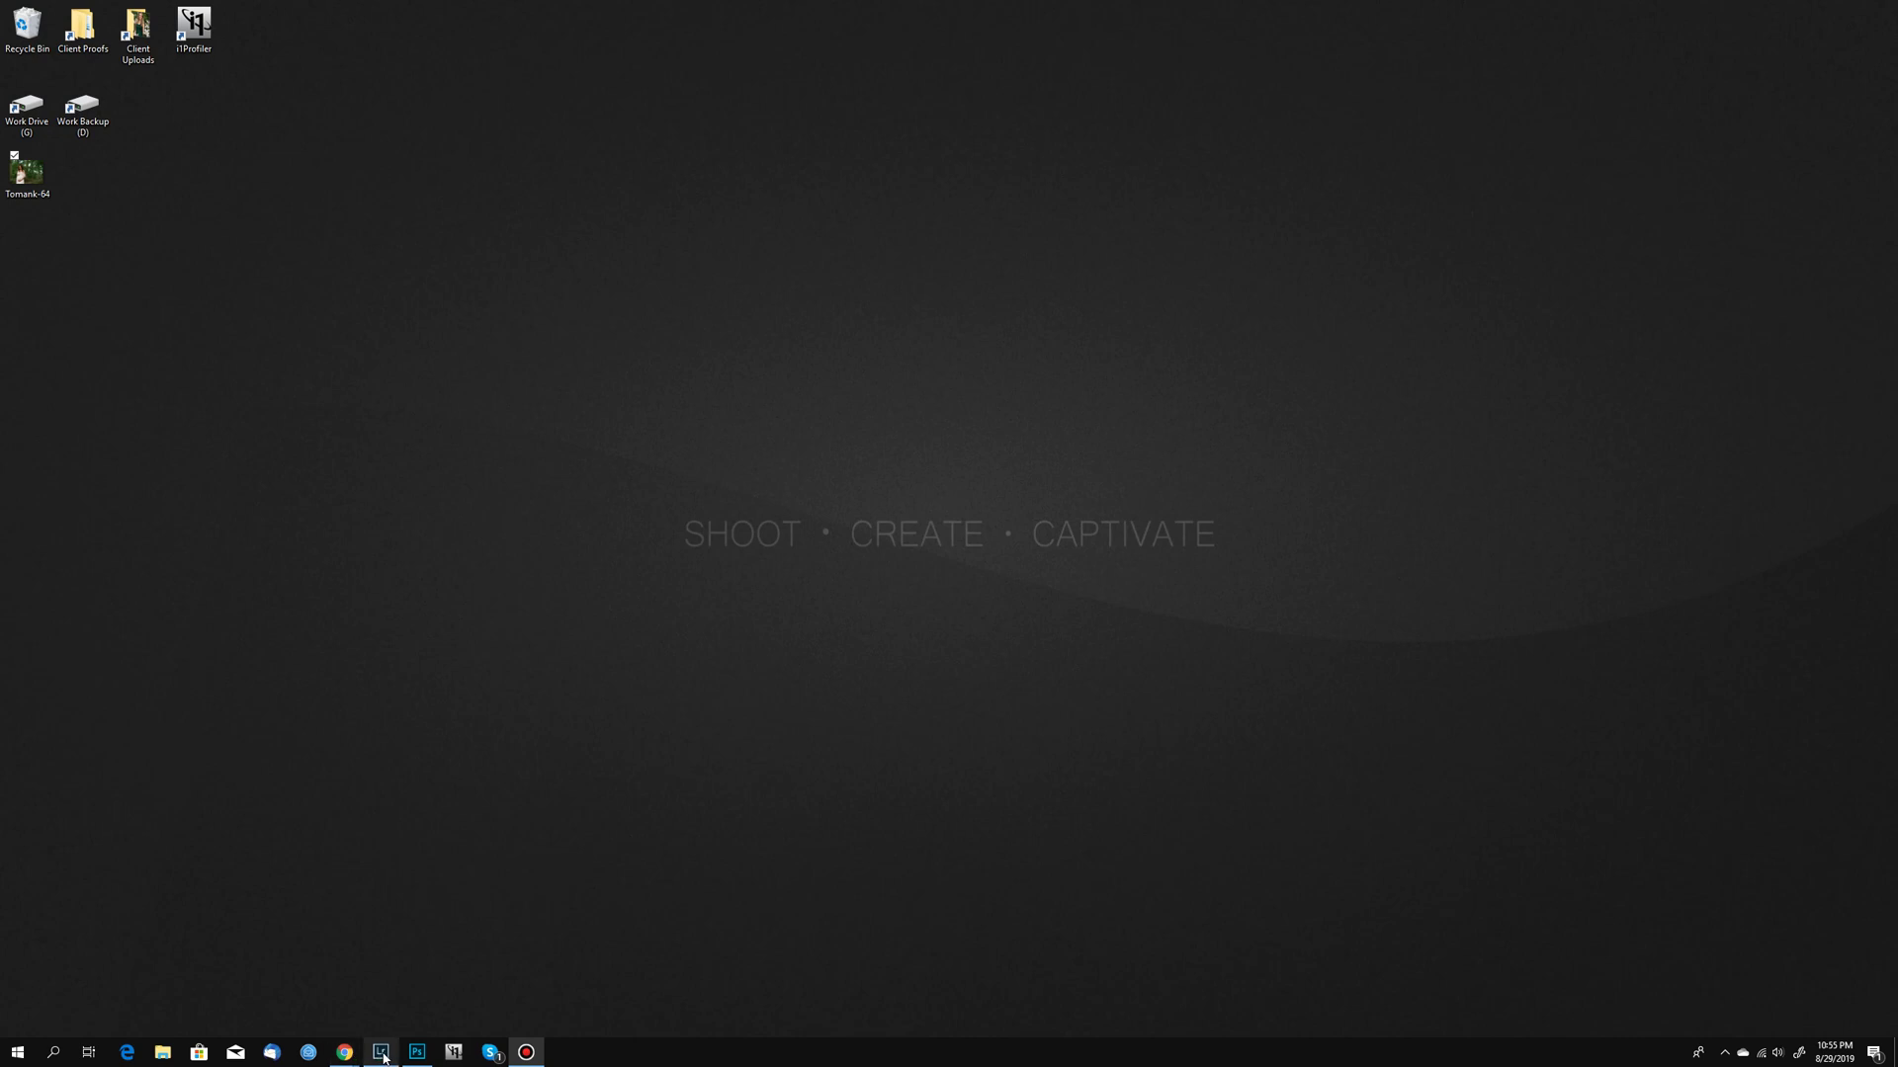
mouse_move(383, 1058)
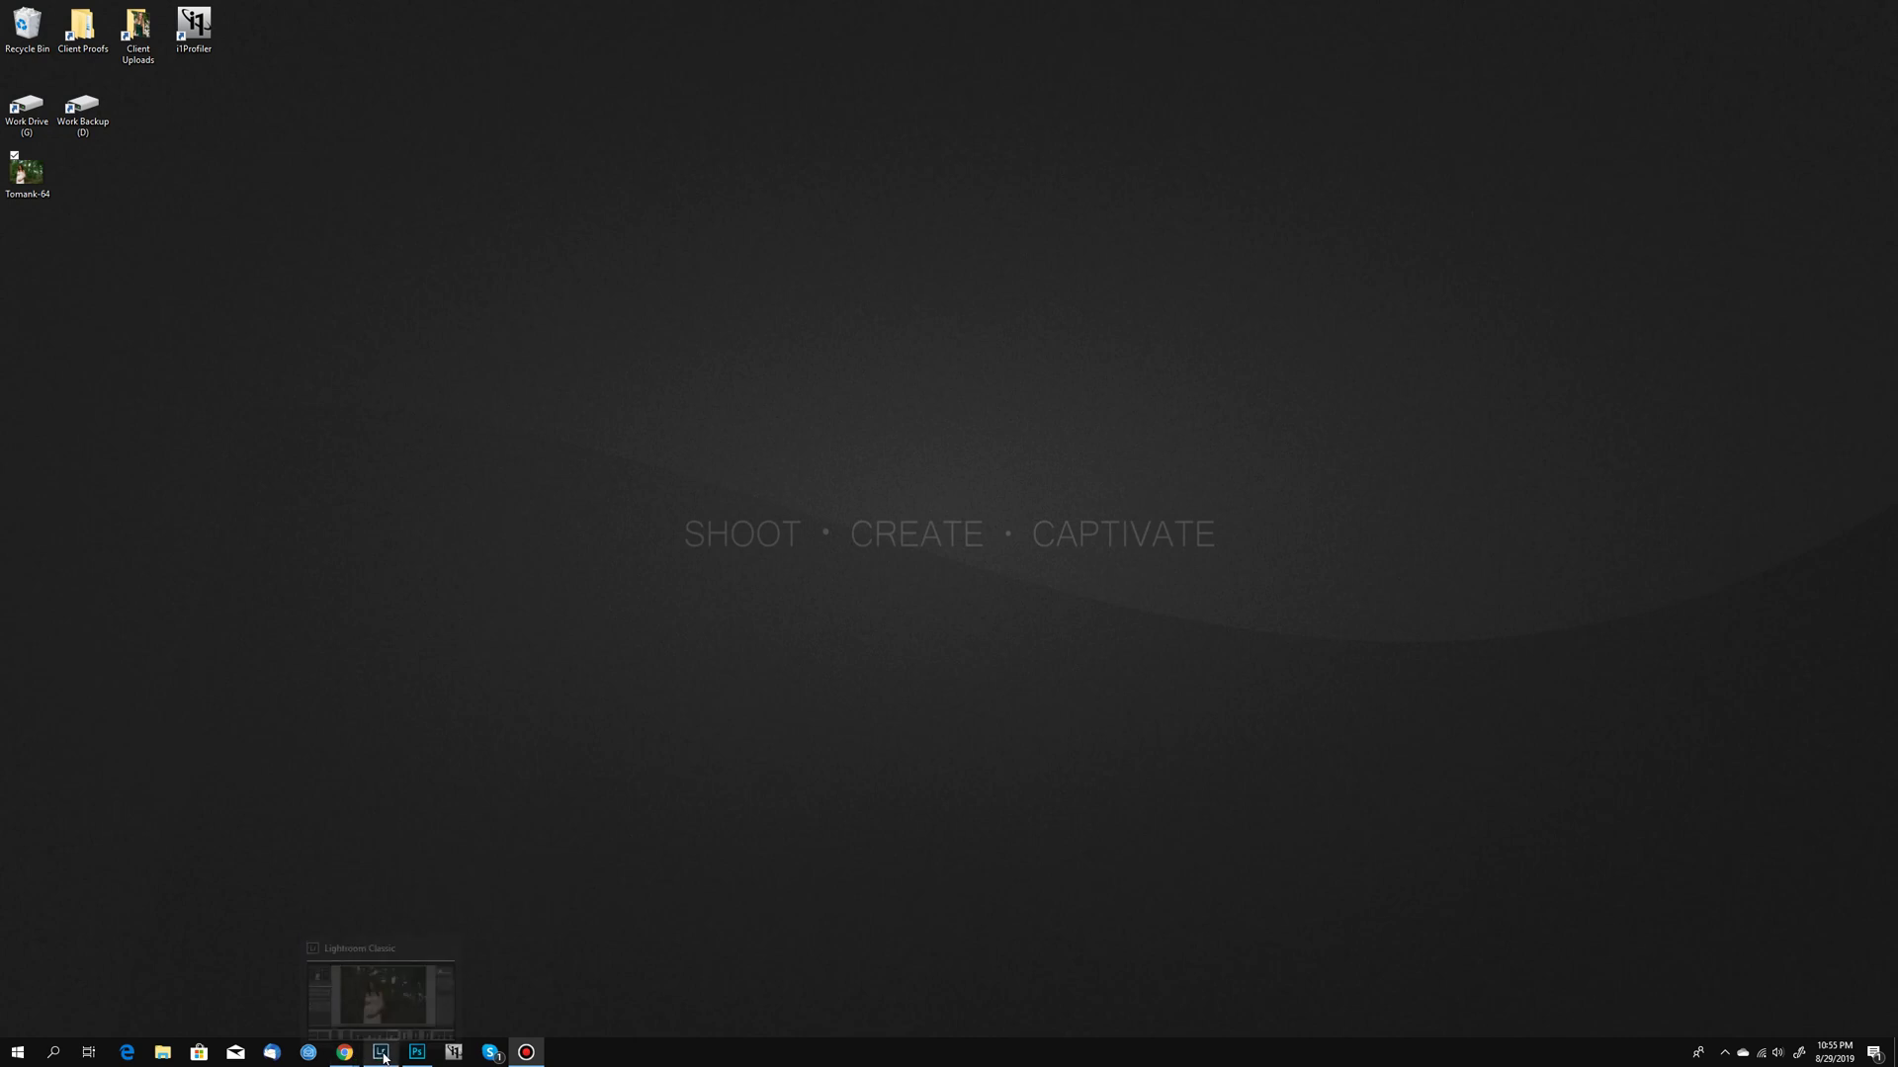
- Restore Lightroom in the Develop module and select photo Tomank-61
left_click(415, 980)
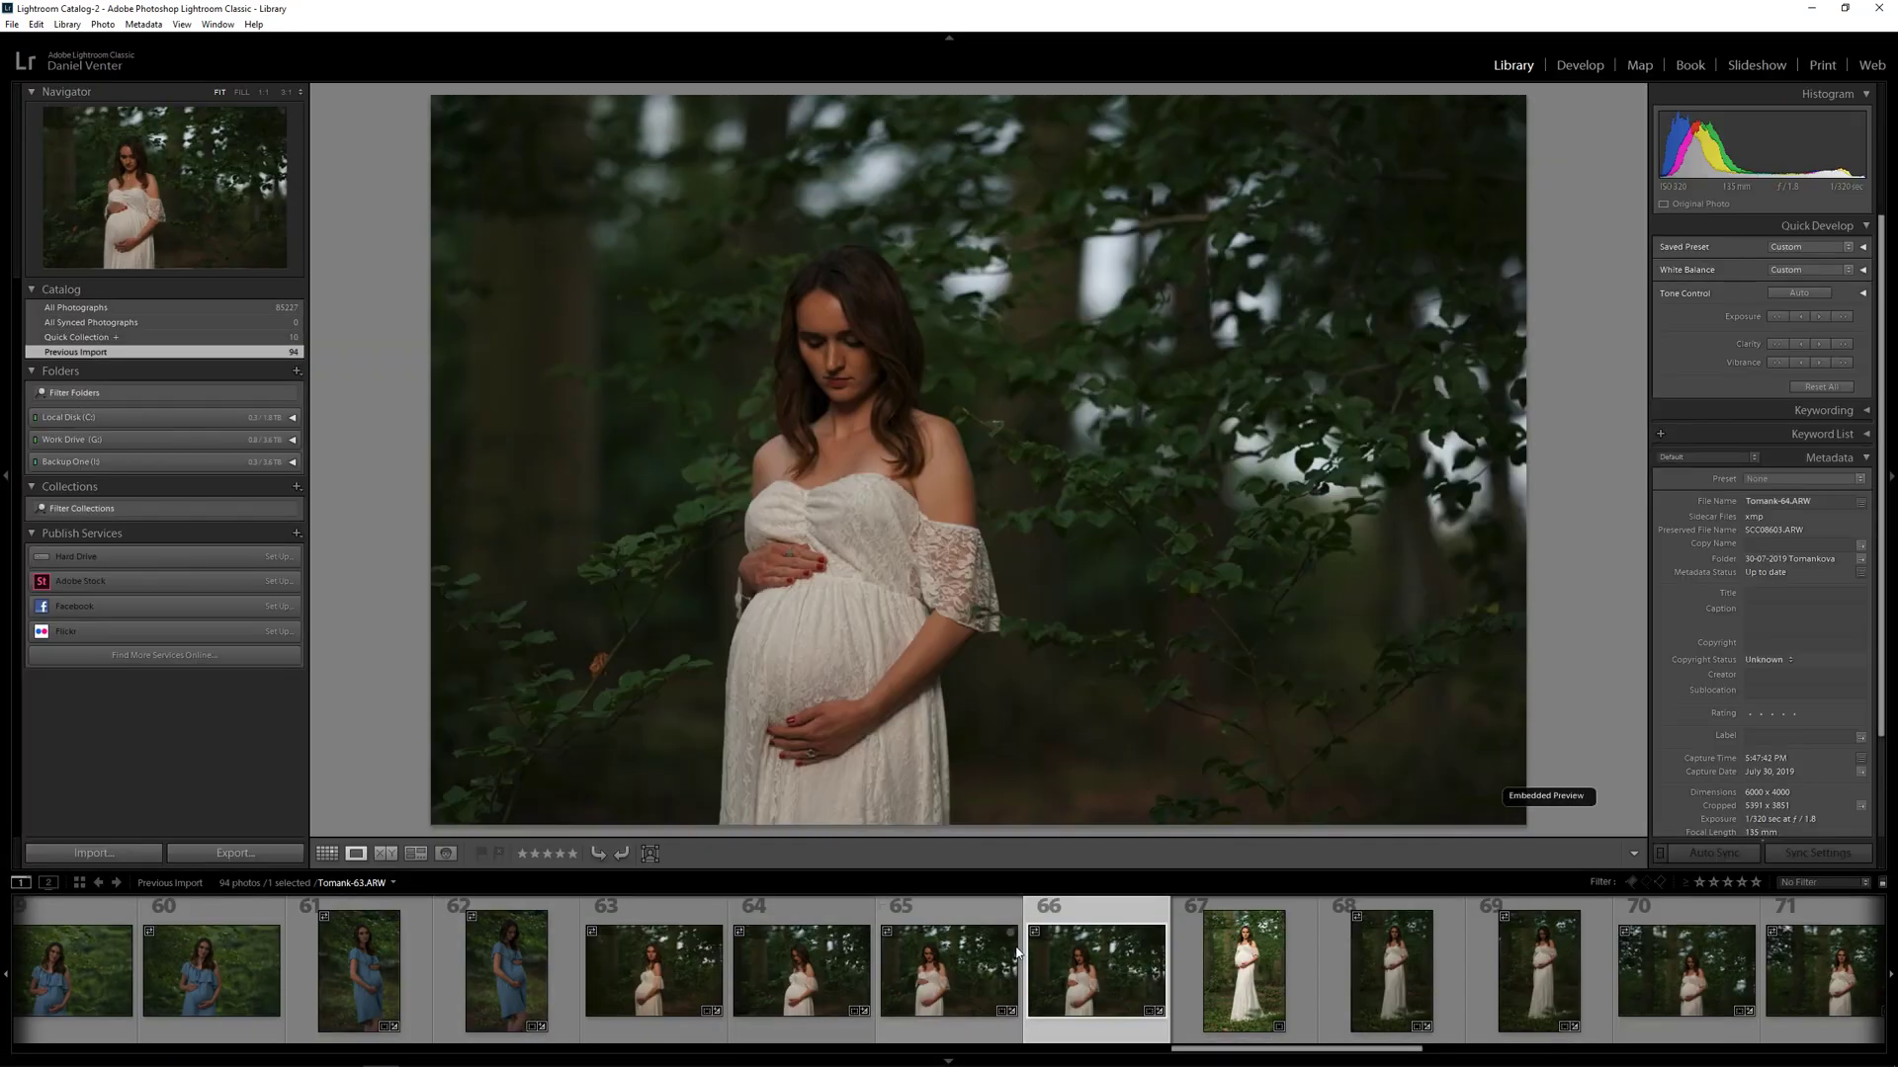
left_click(1582, 63)
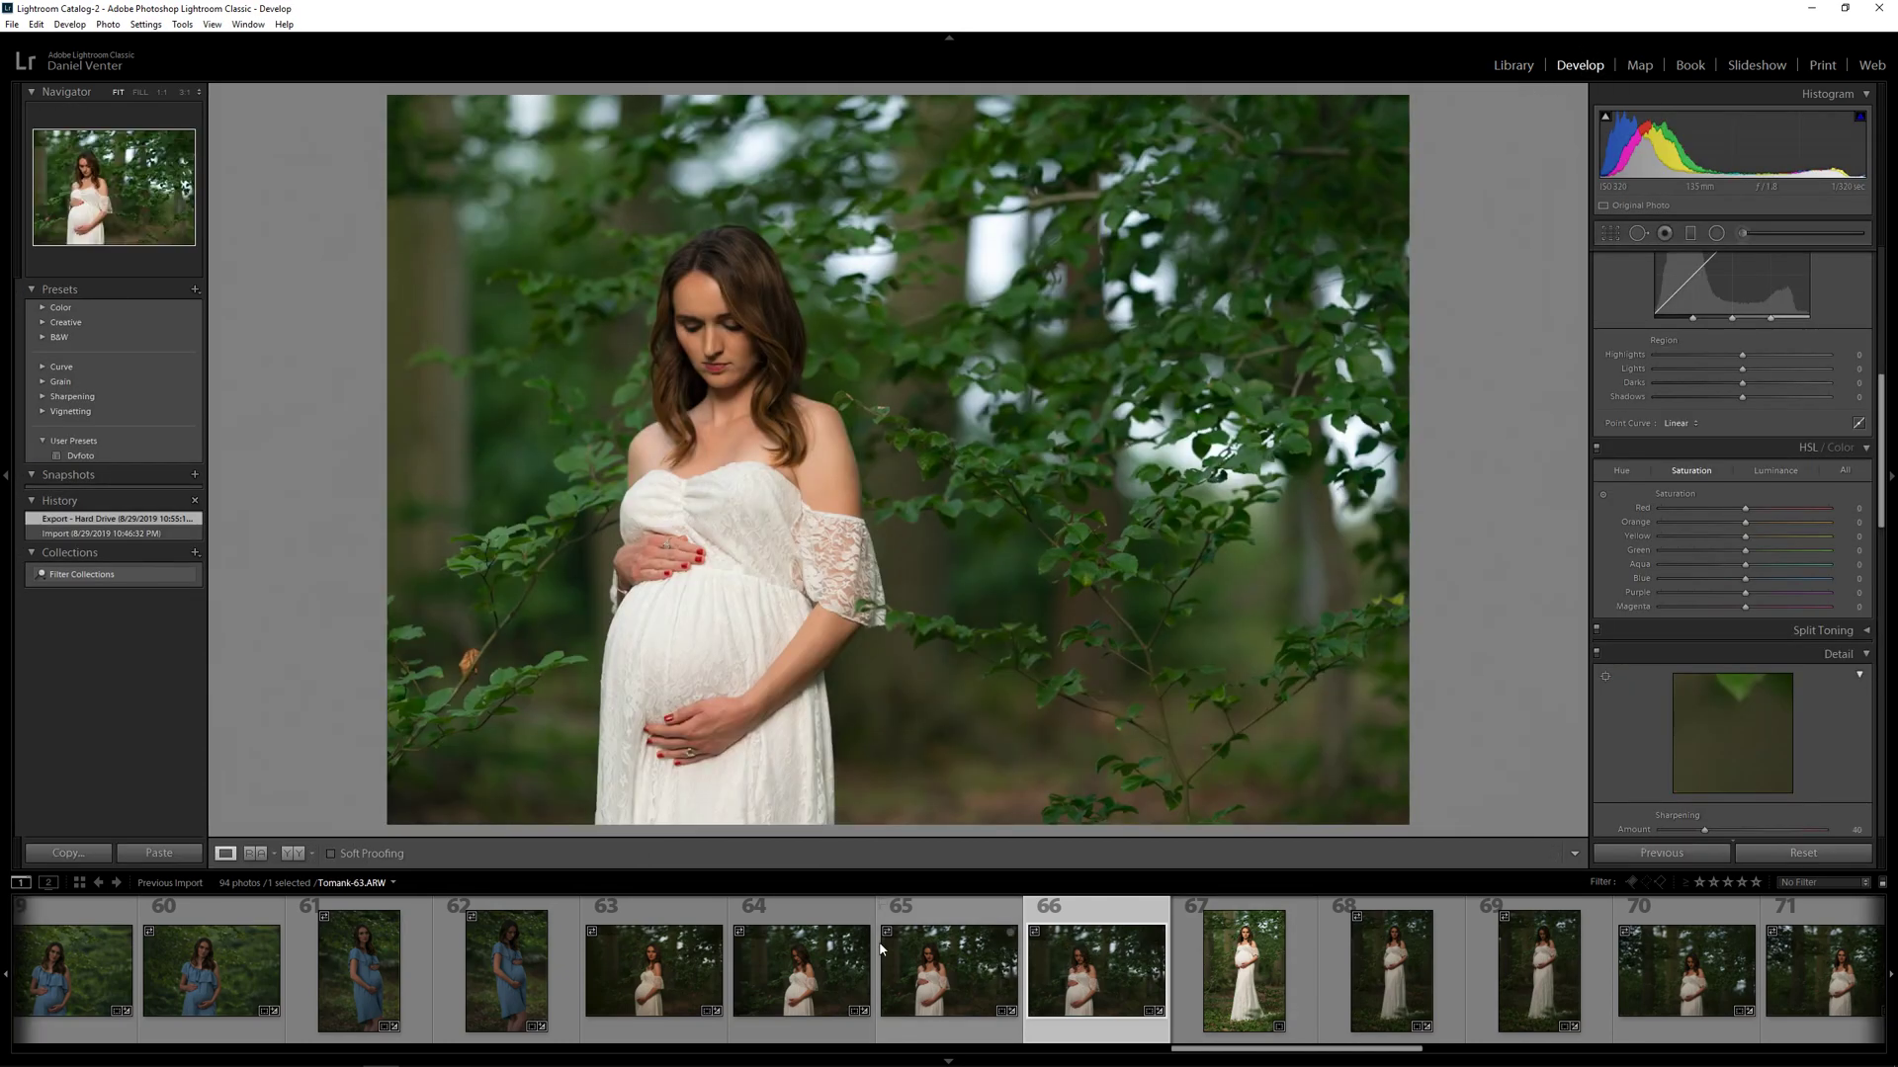
key("Left")
key("Left")
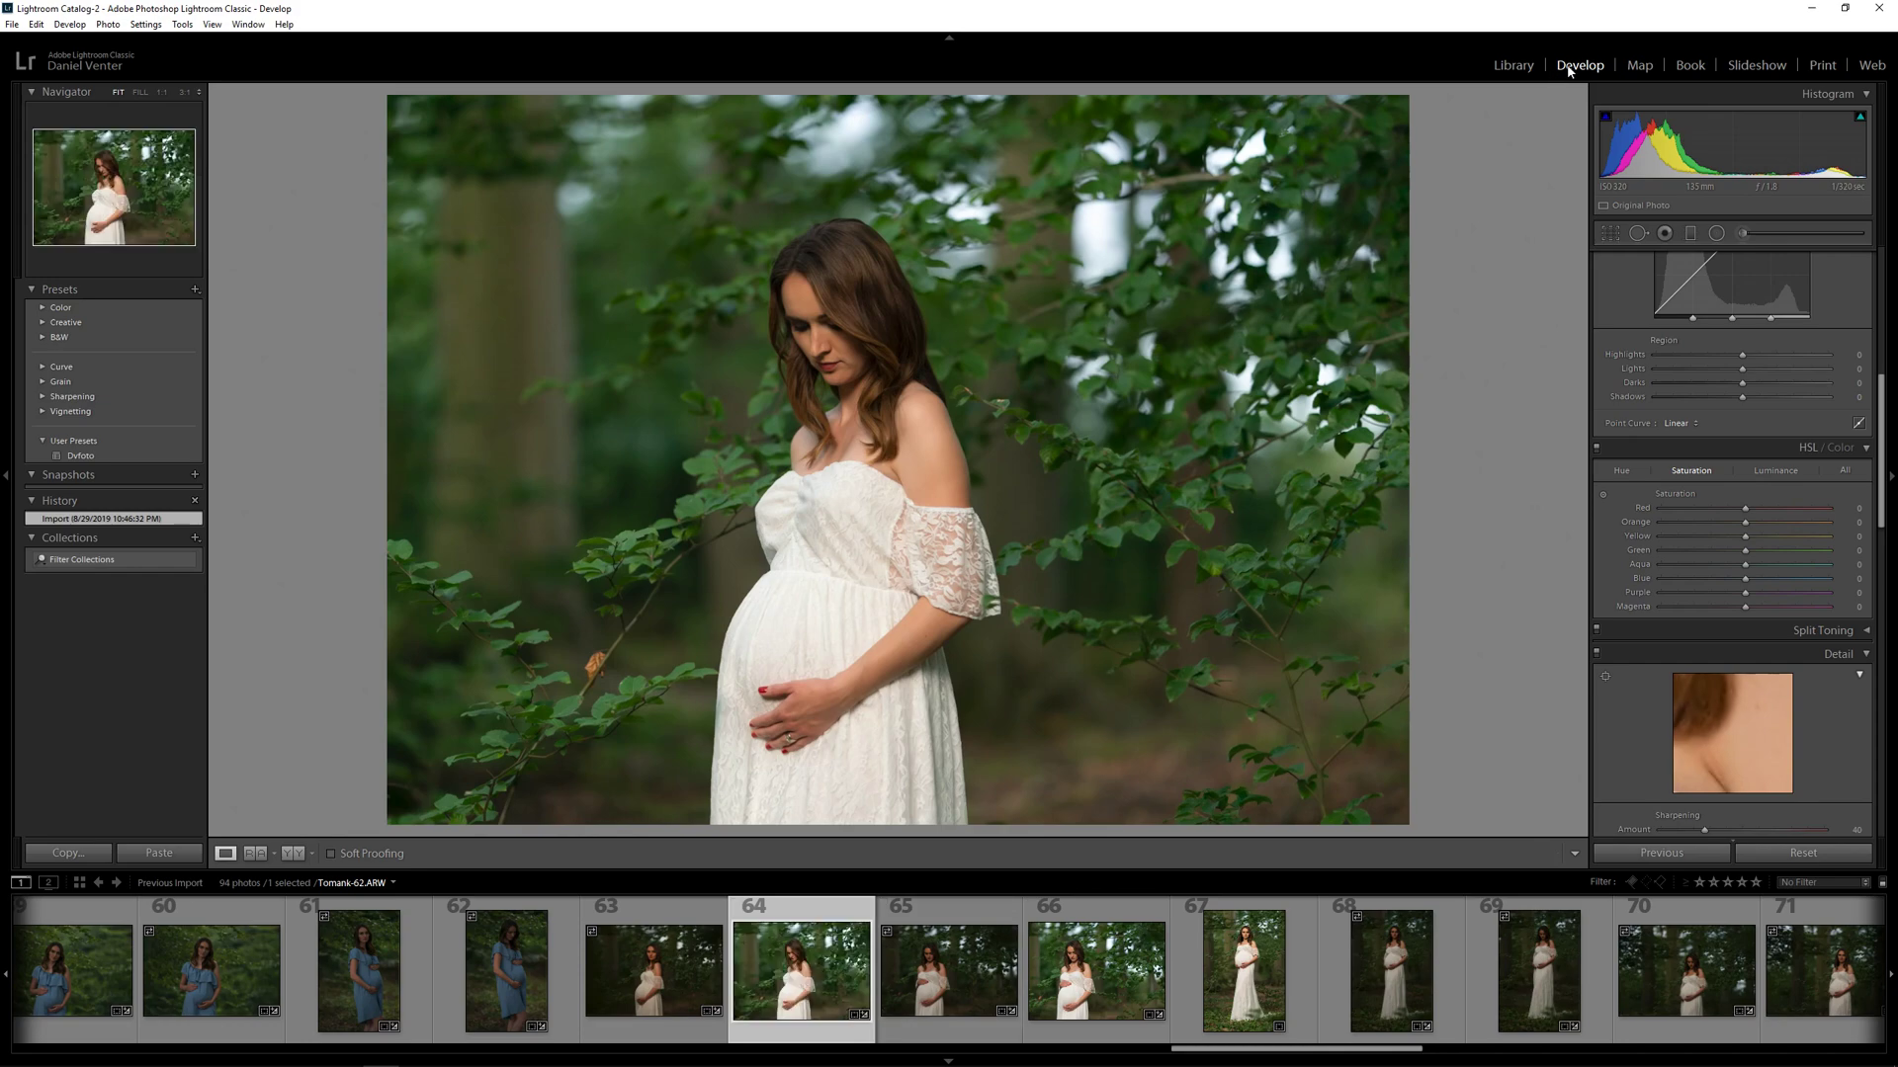
left_click(675, 988)
- Step forward through the white-dress shots to Tomank-75, then hide Lightroom
key("Right")
key("Right")
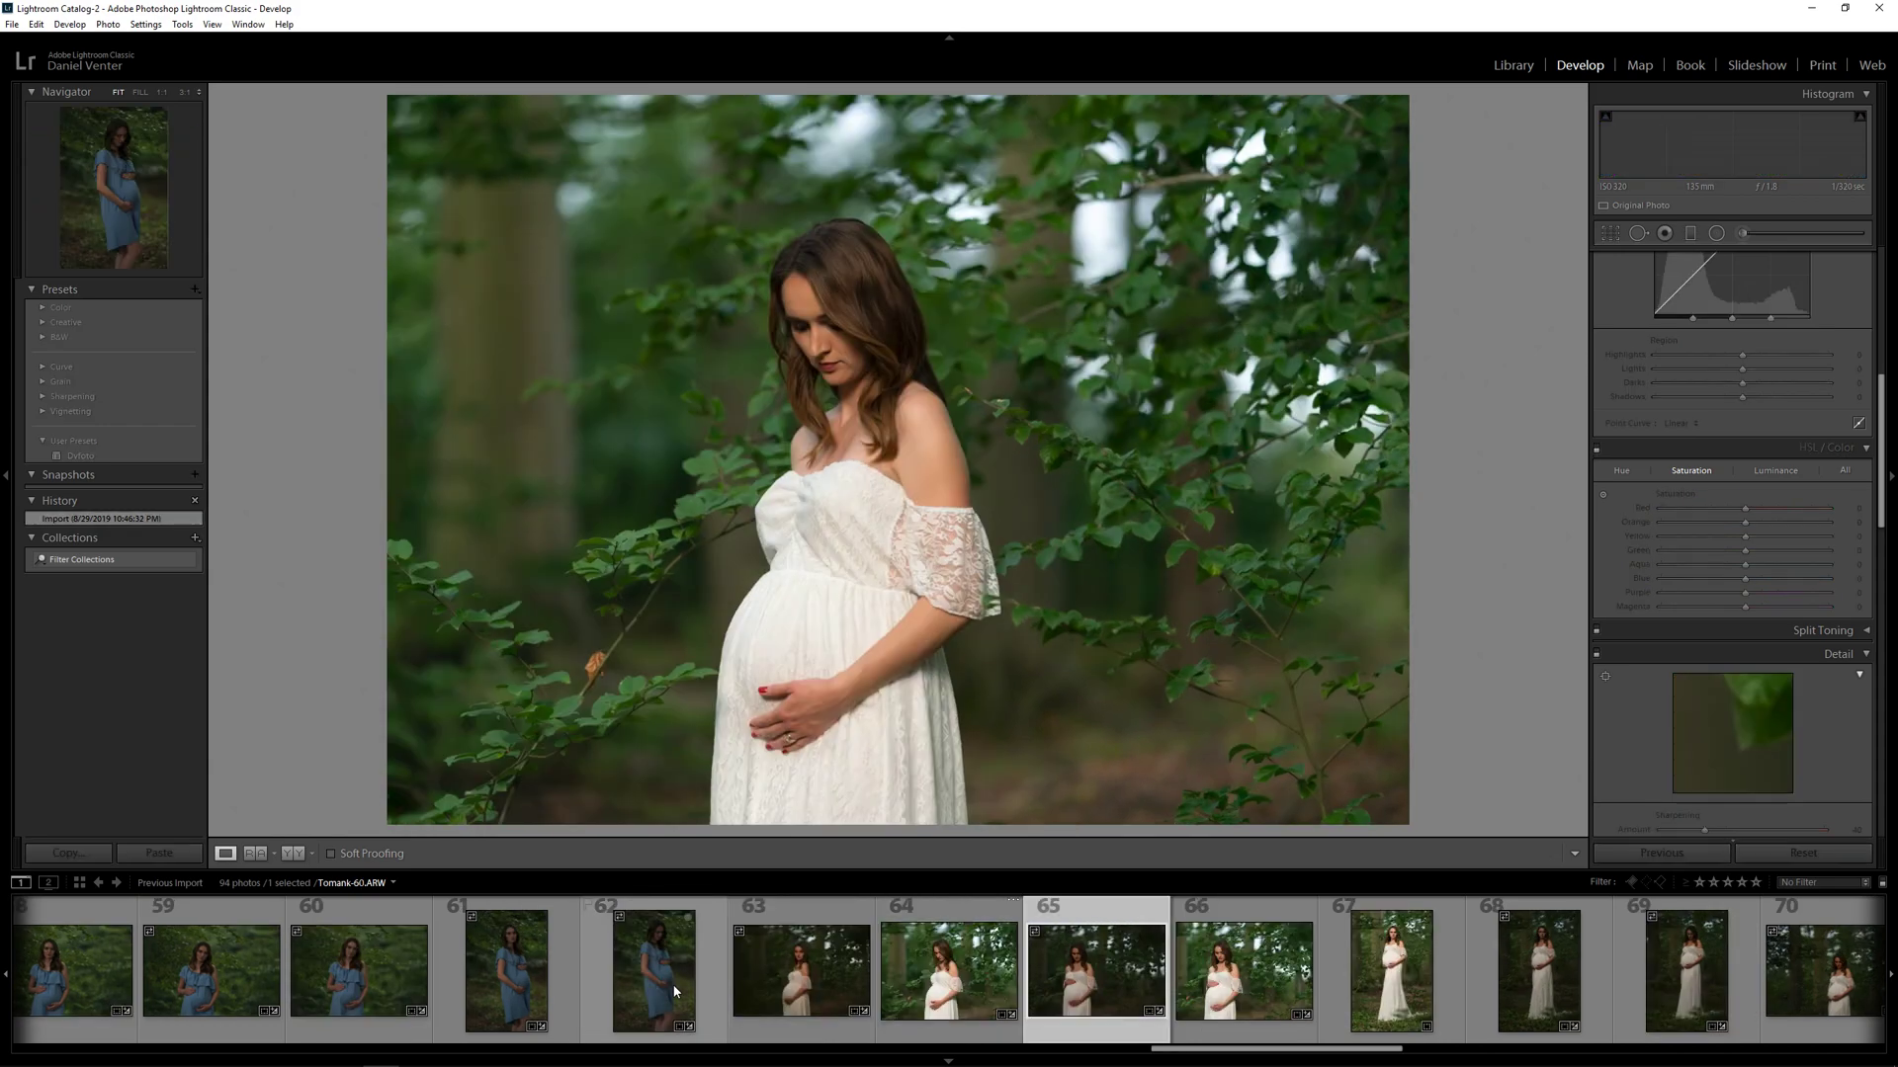
key("Right")
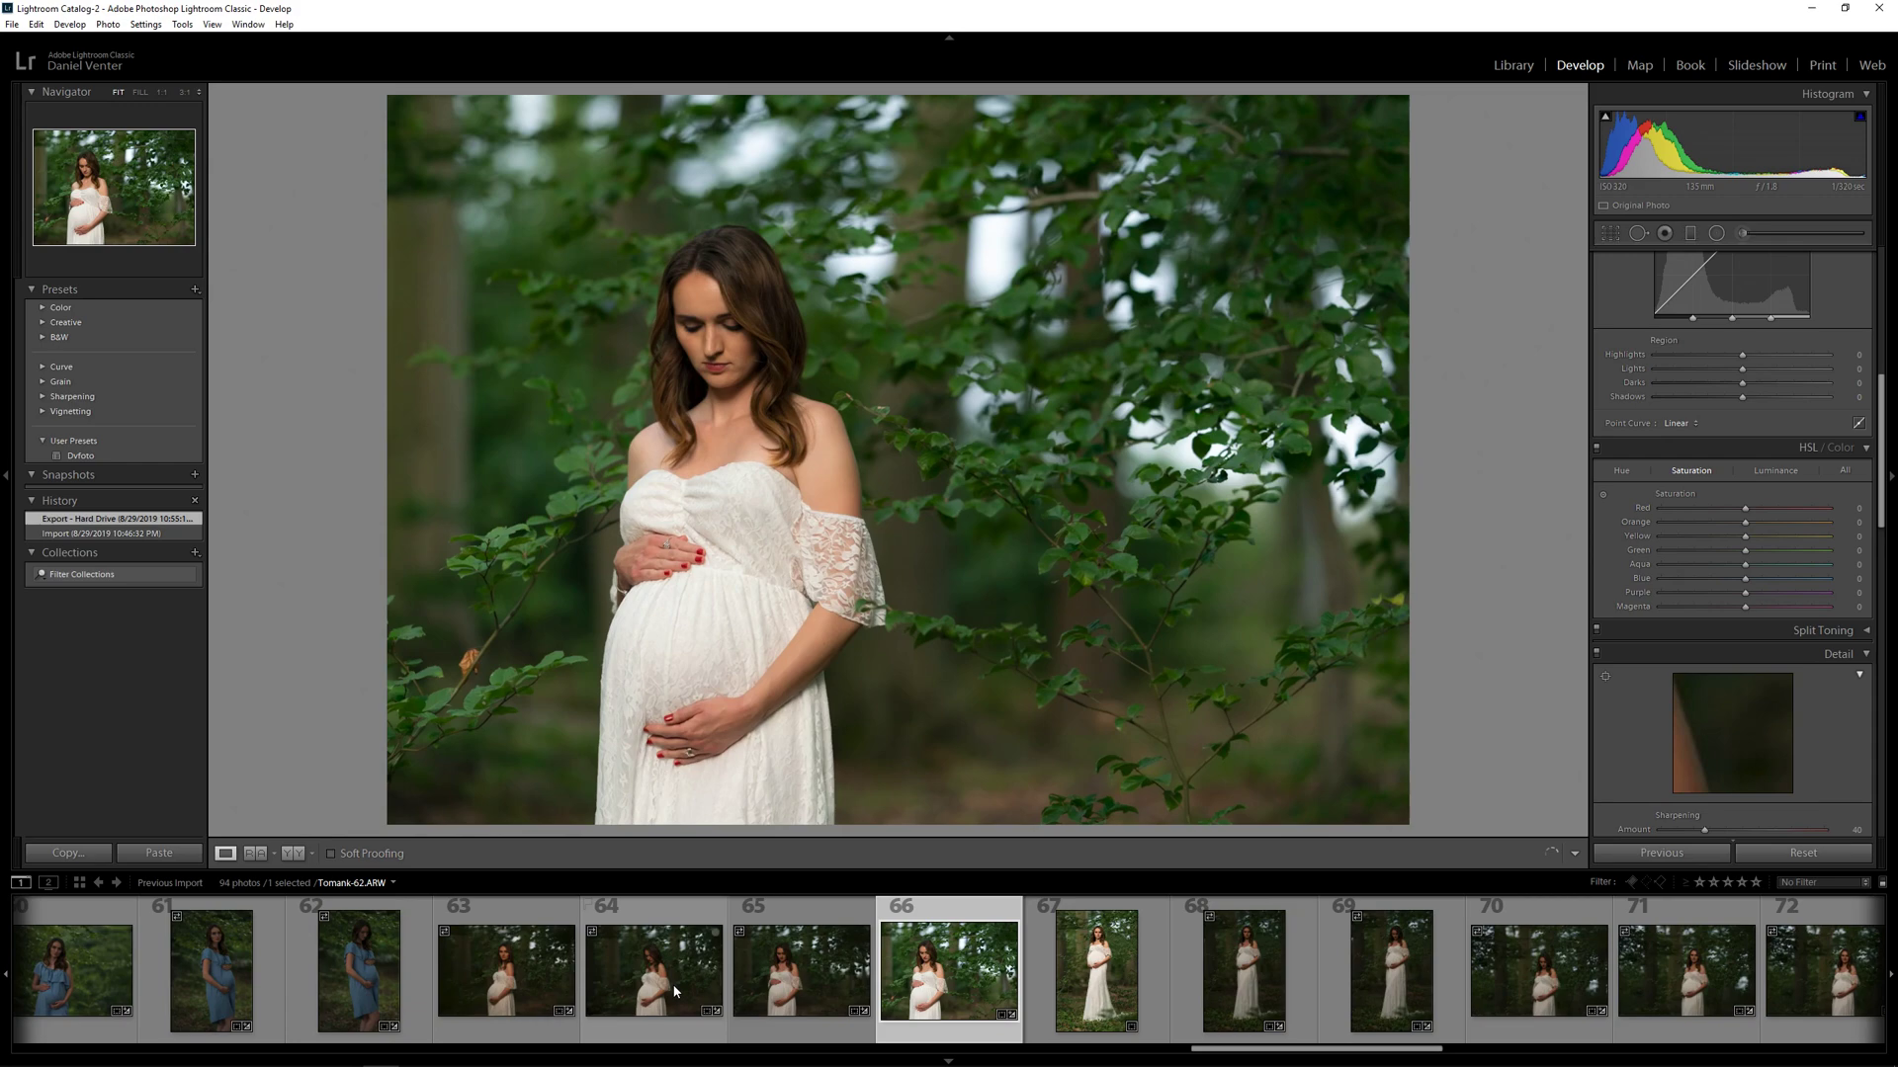
key("Right")
key("Right")
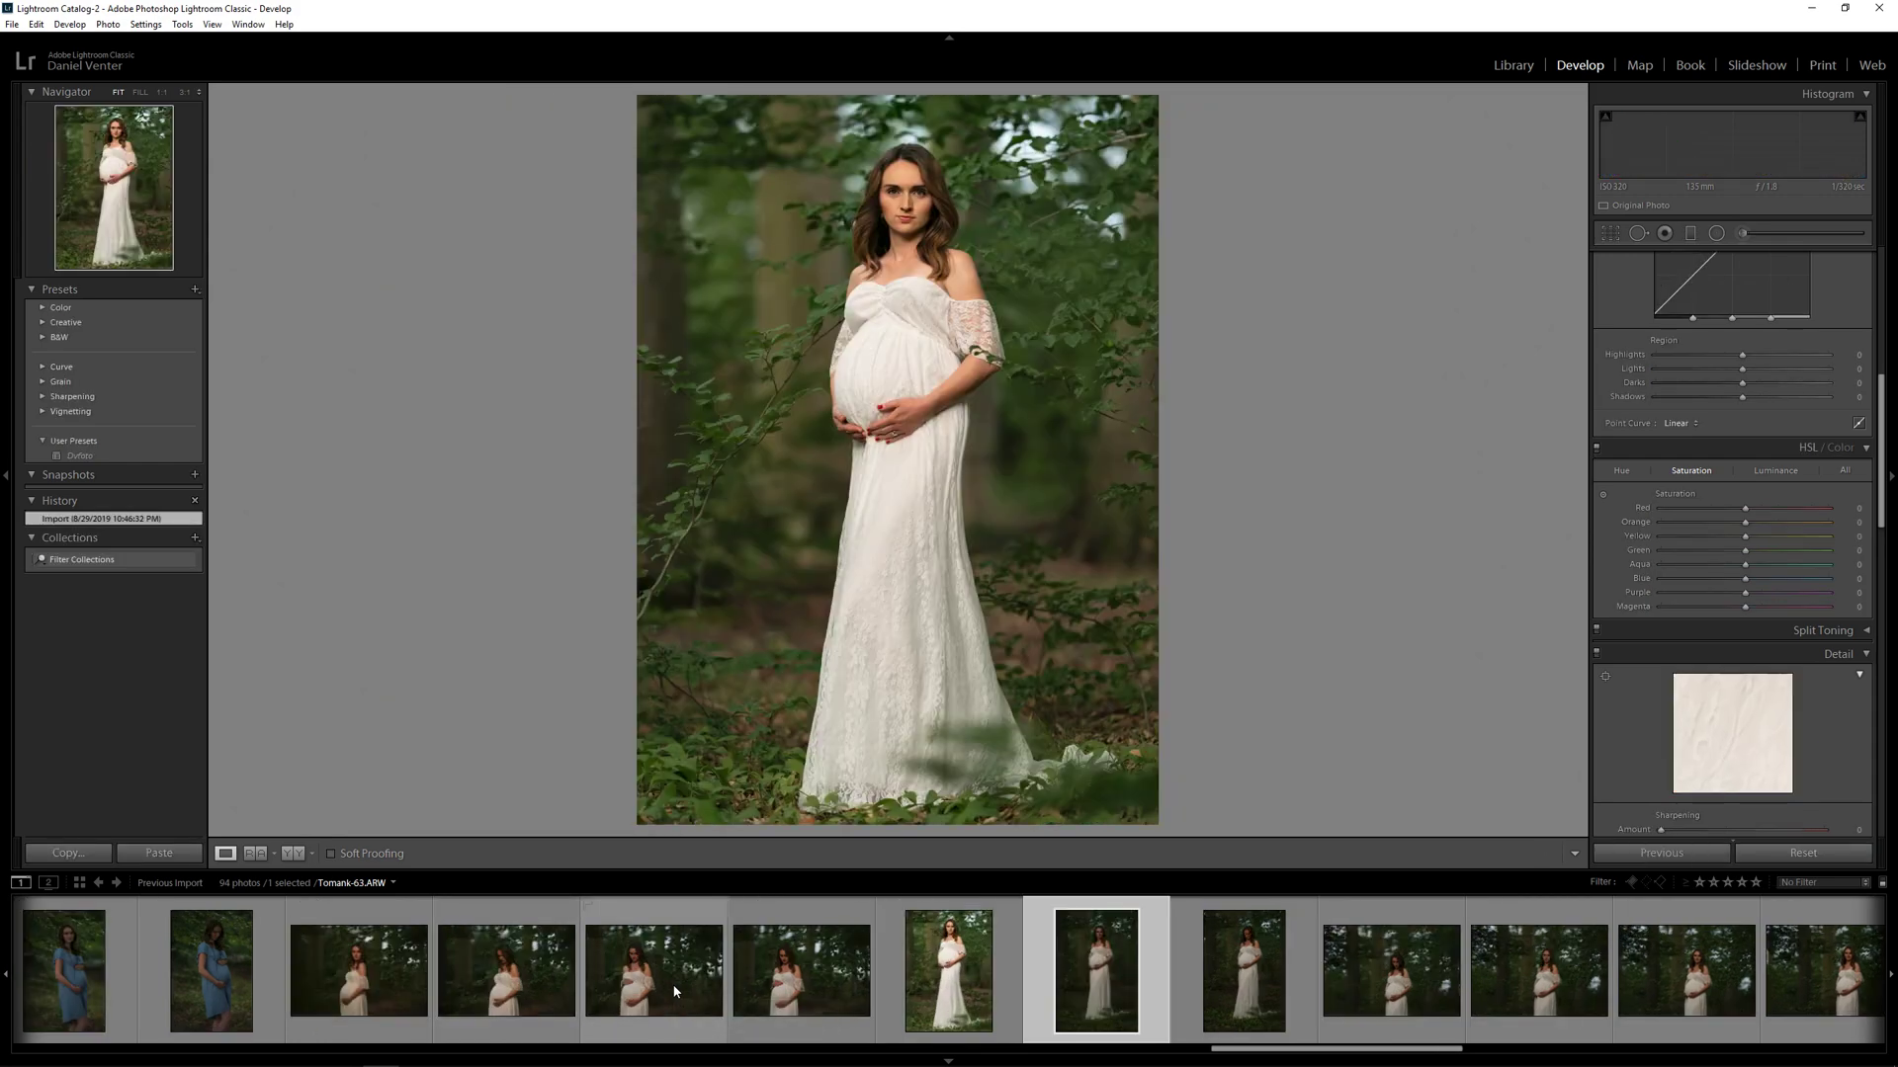
key("Right")
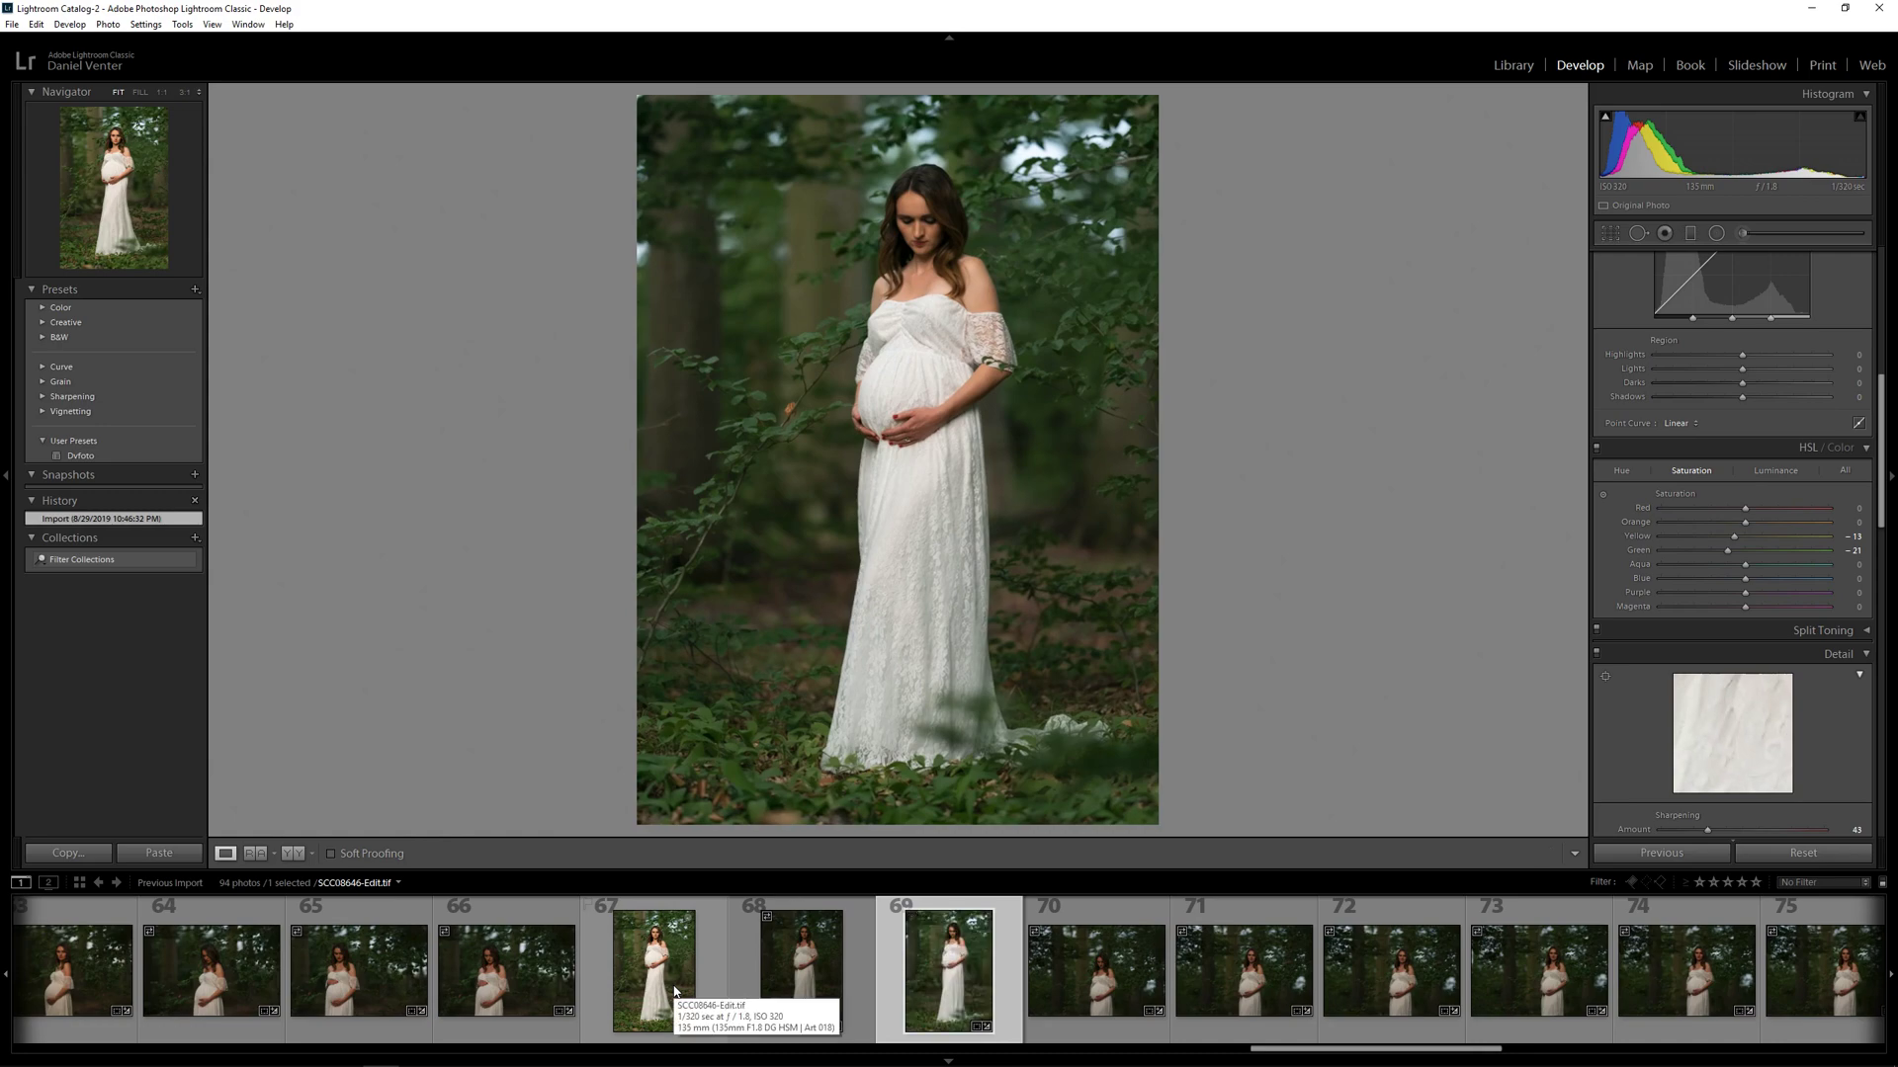
key("Right")
key("Right")
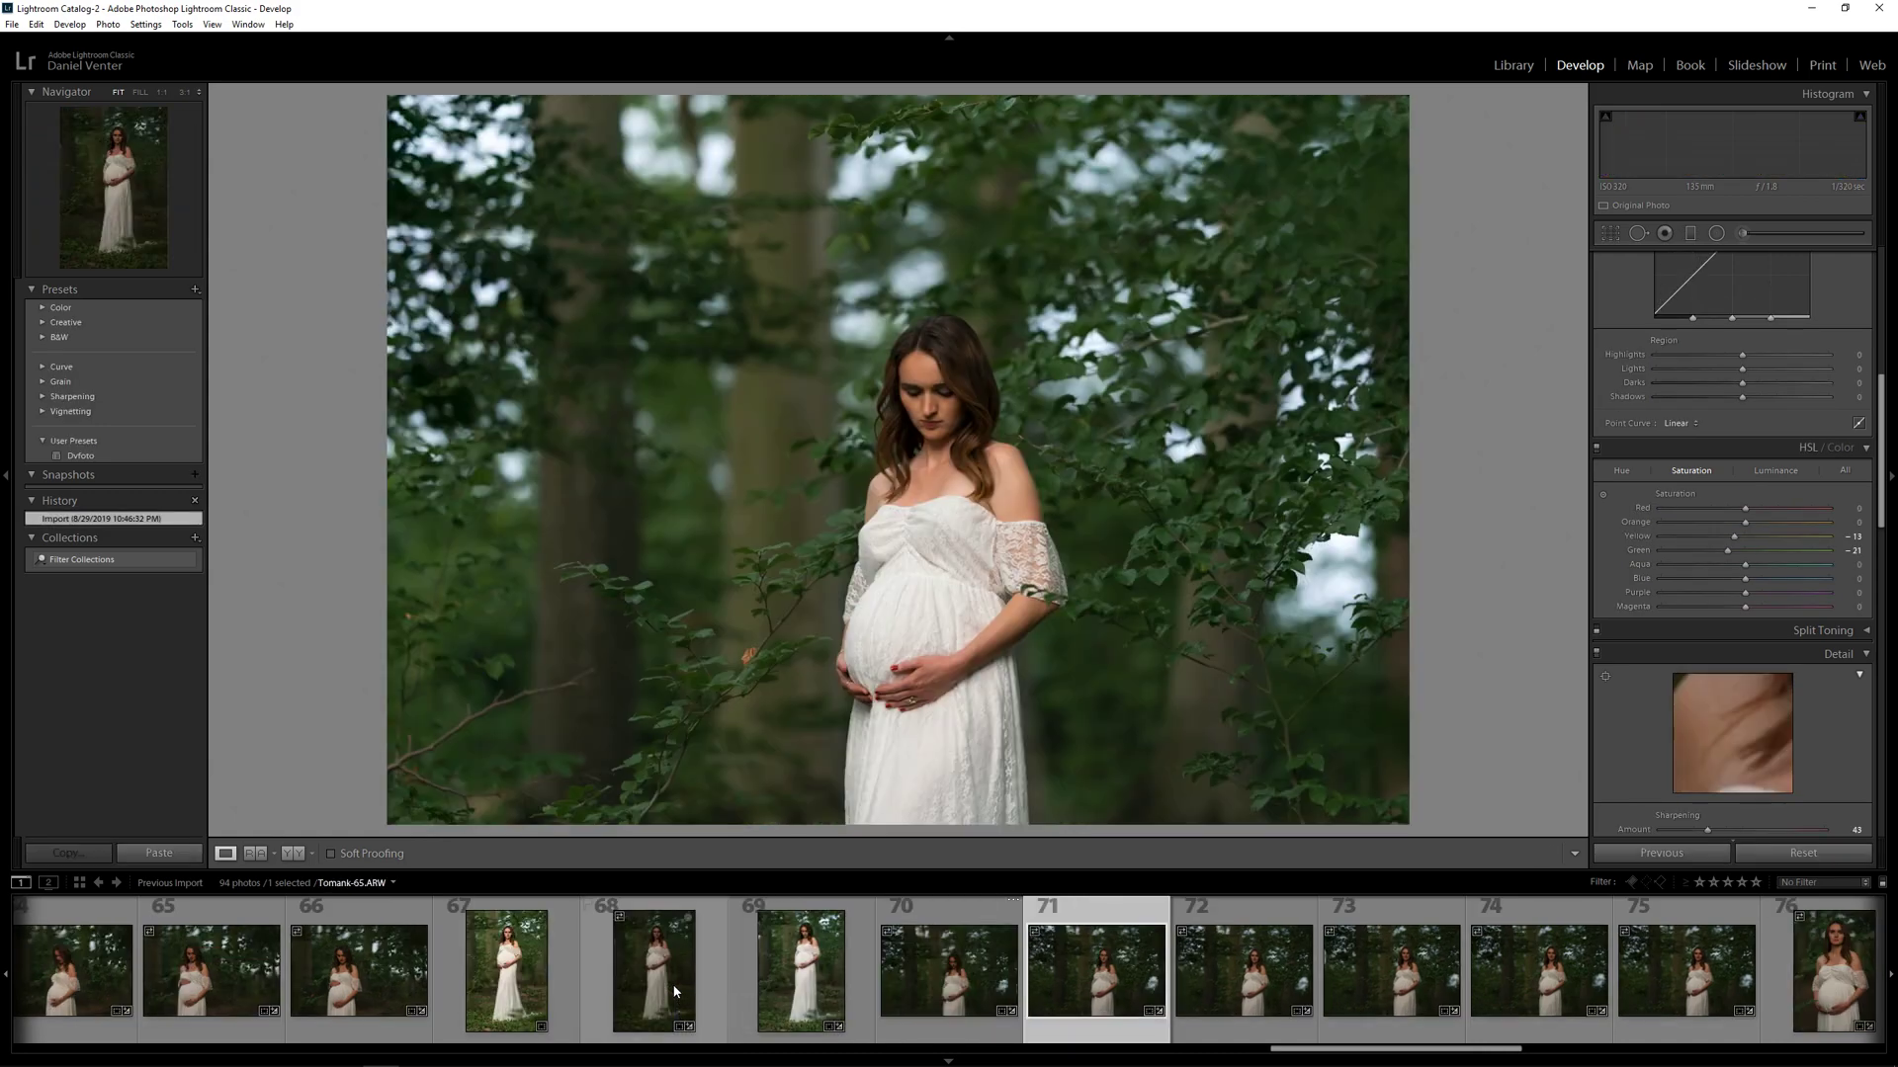
key("Right")
key("Right")
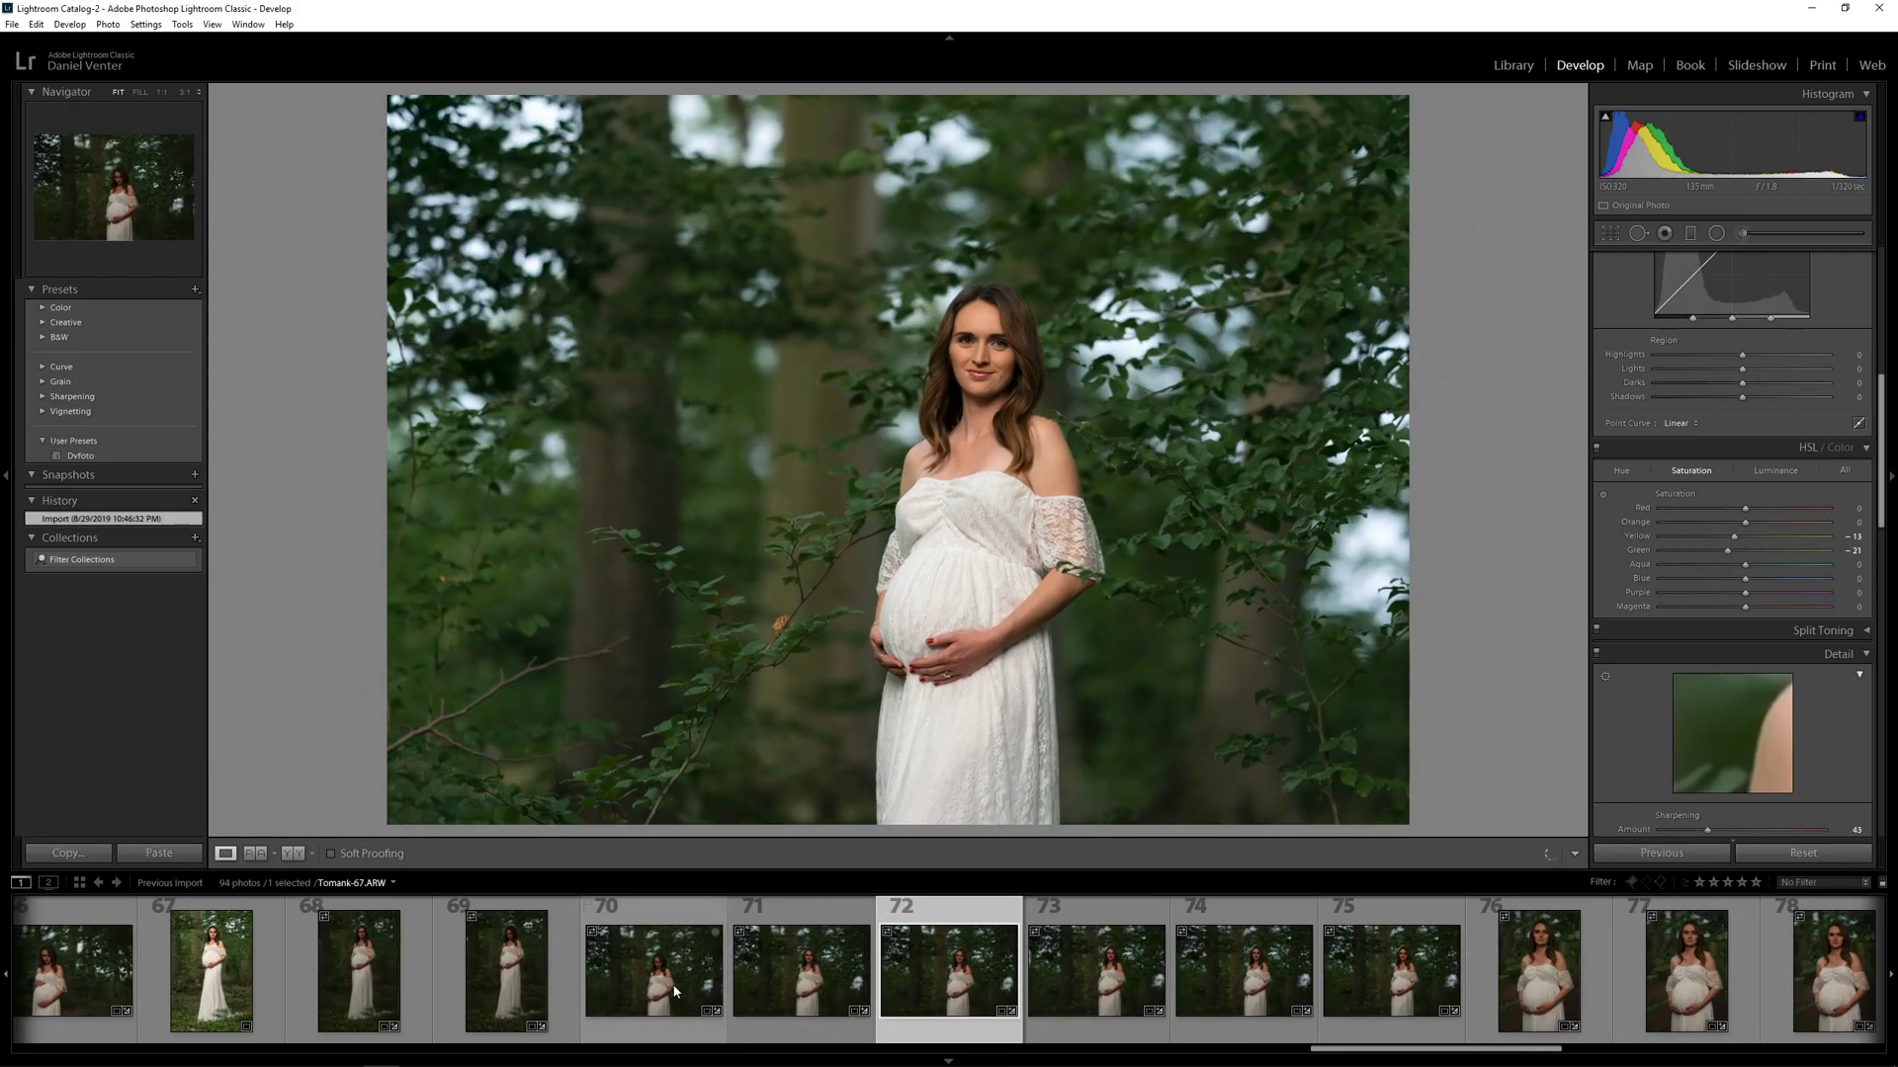
key("Right")
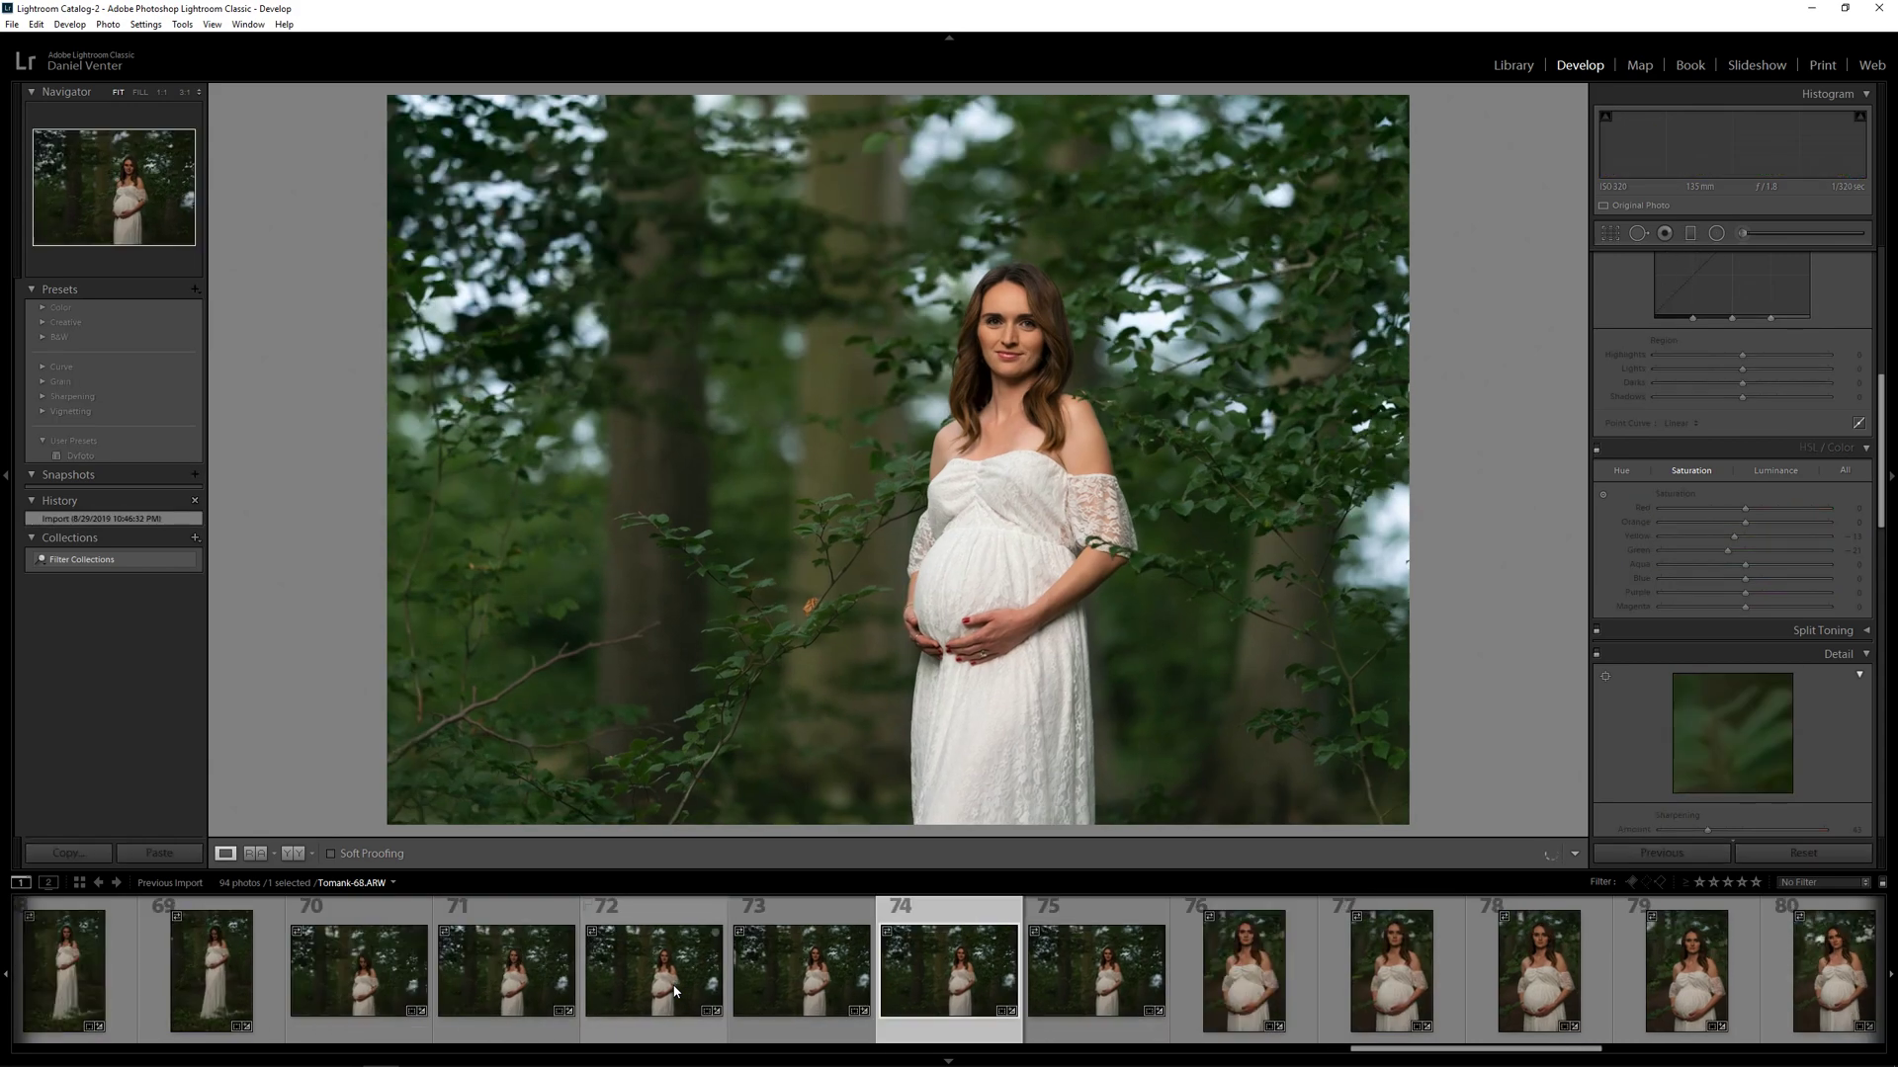
key("Right")
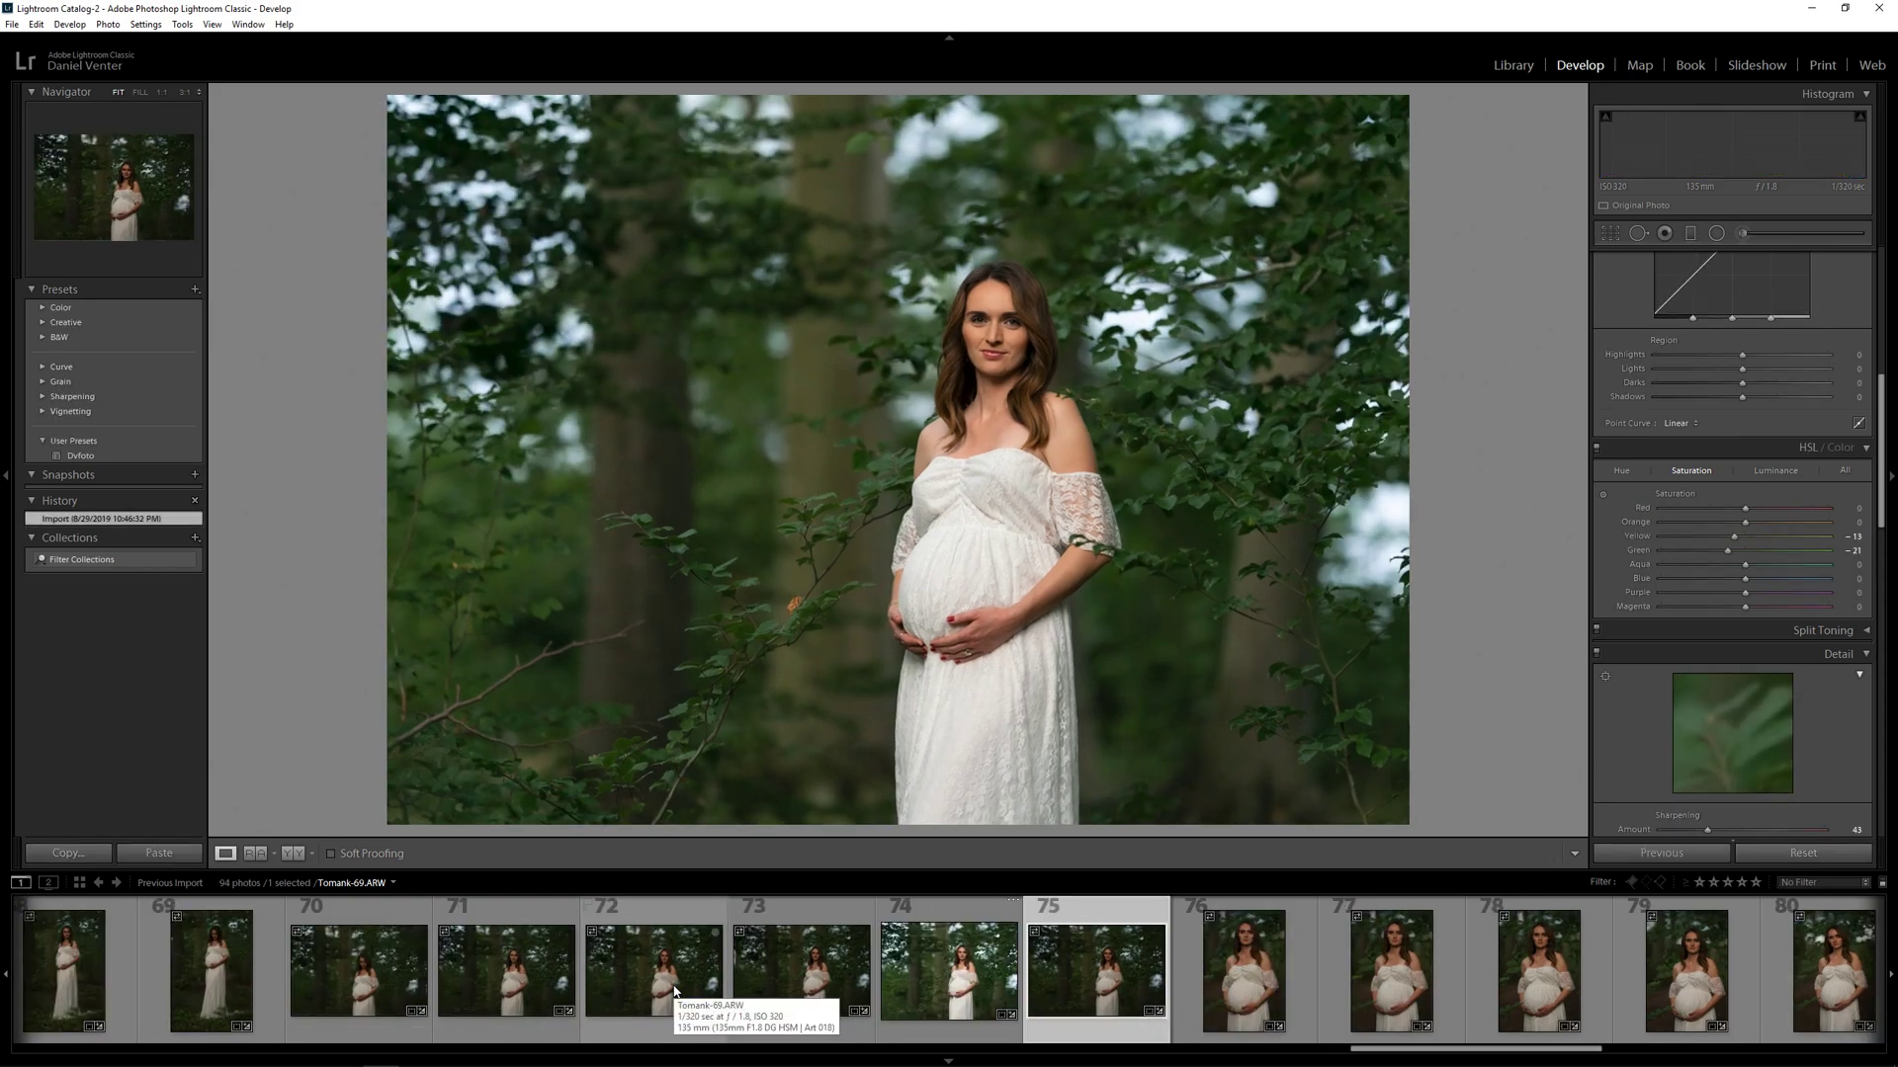
key("Right")
key("Right")
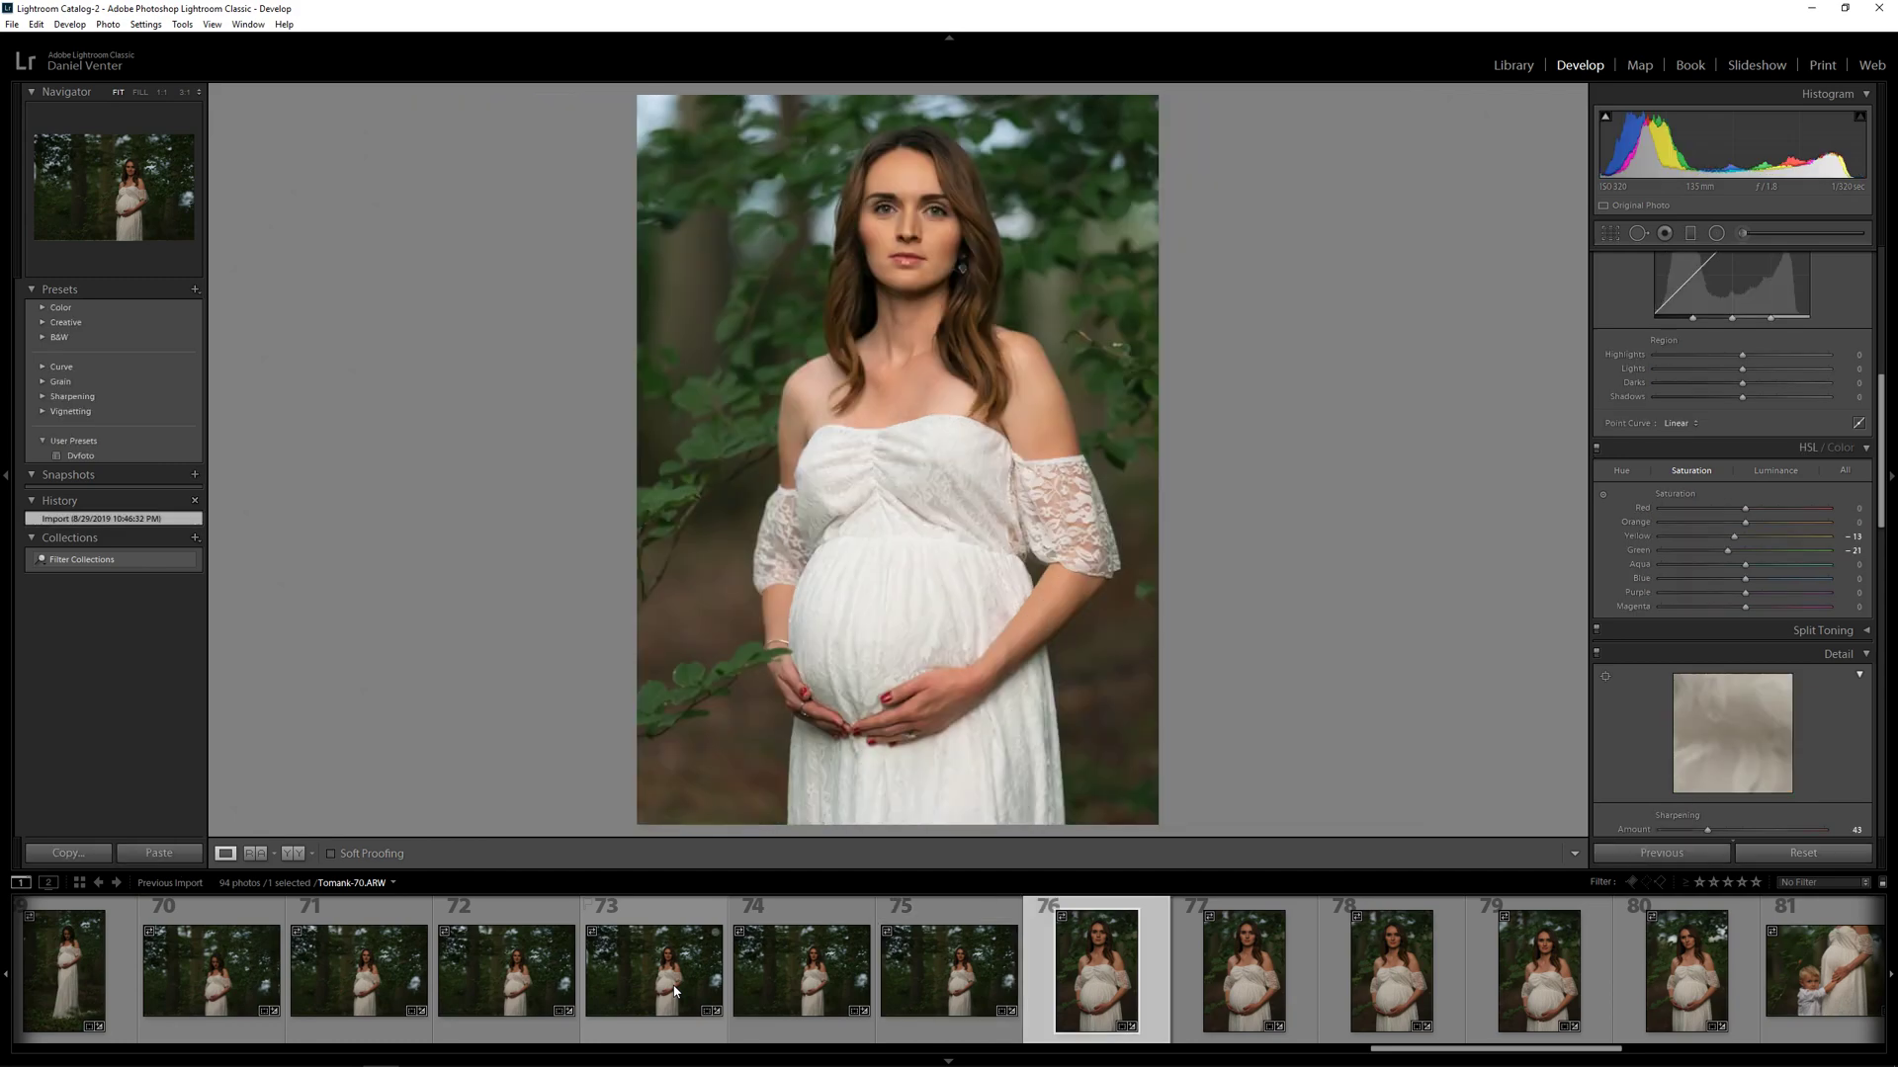
key("Right")
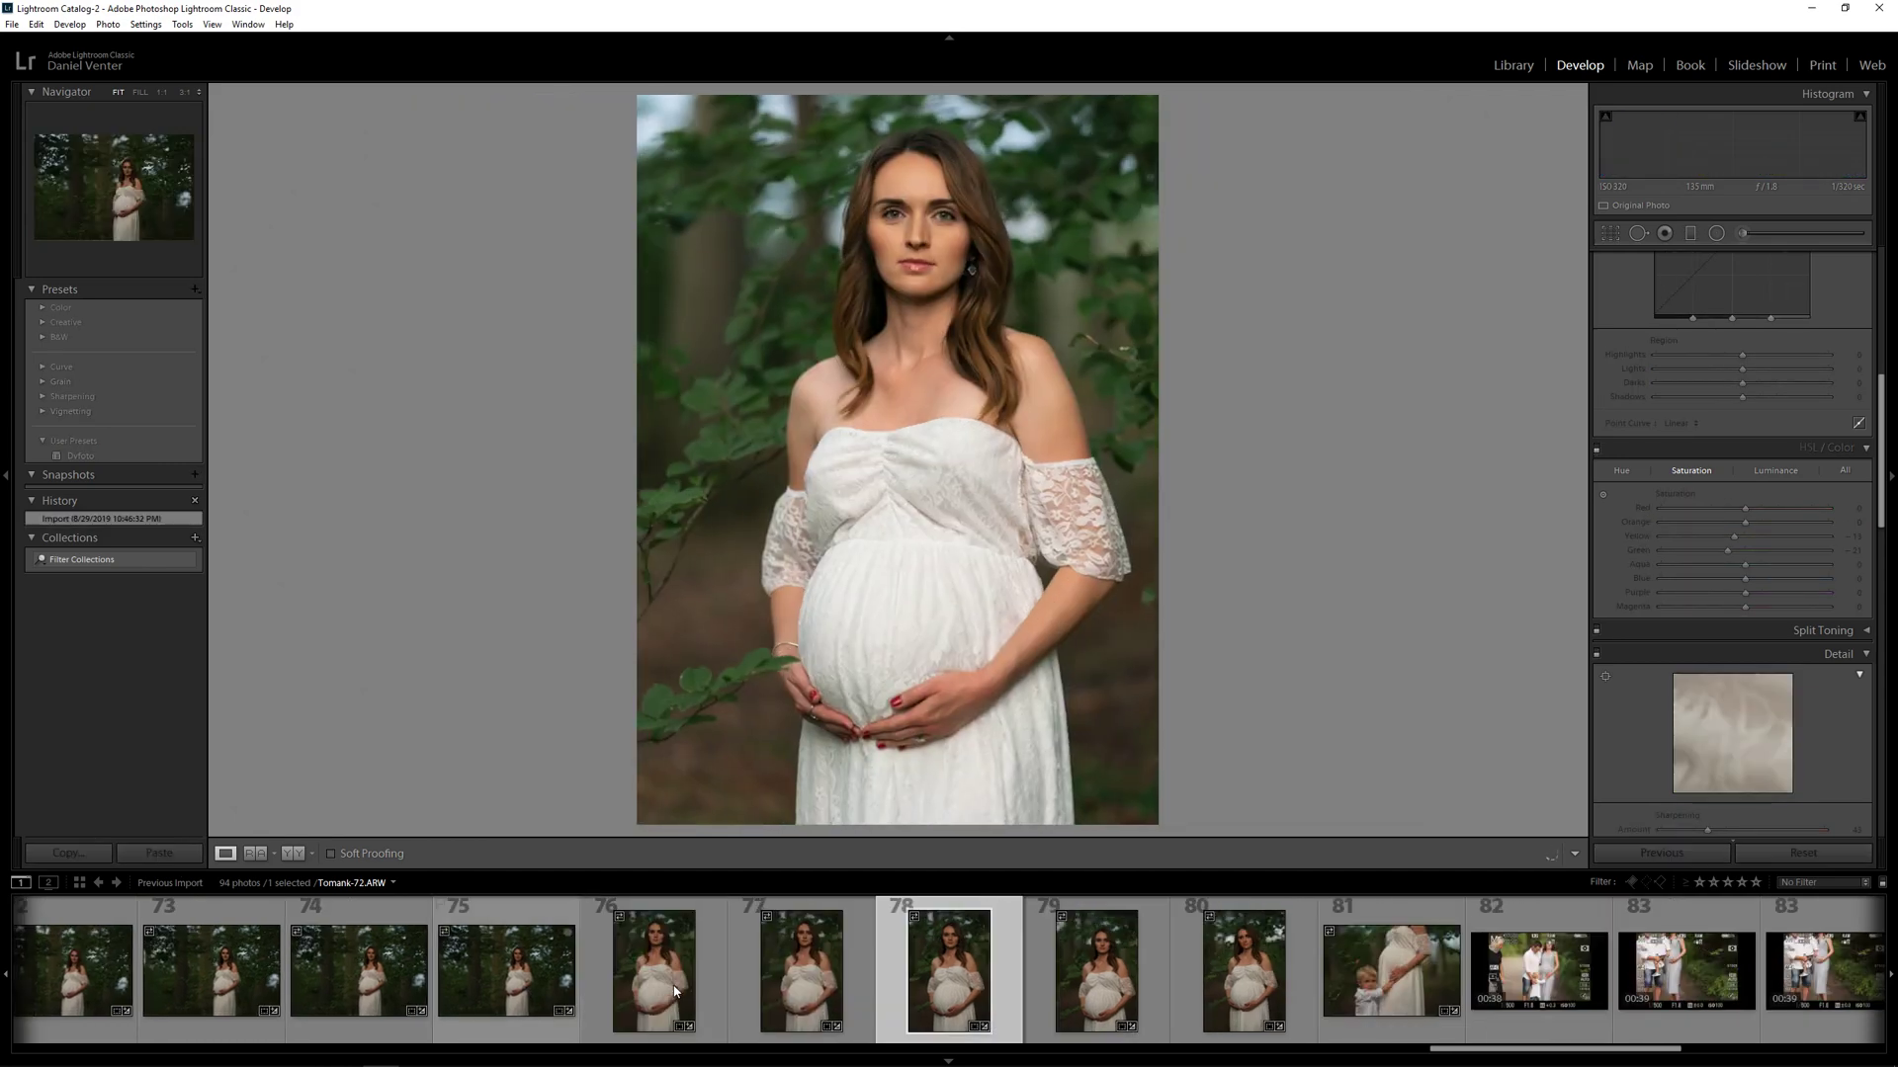
key("Right")
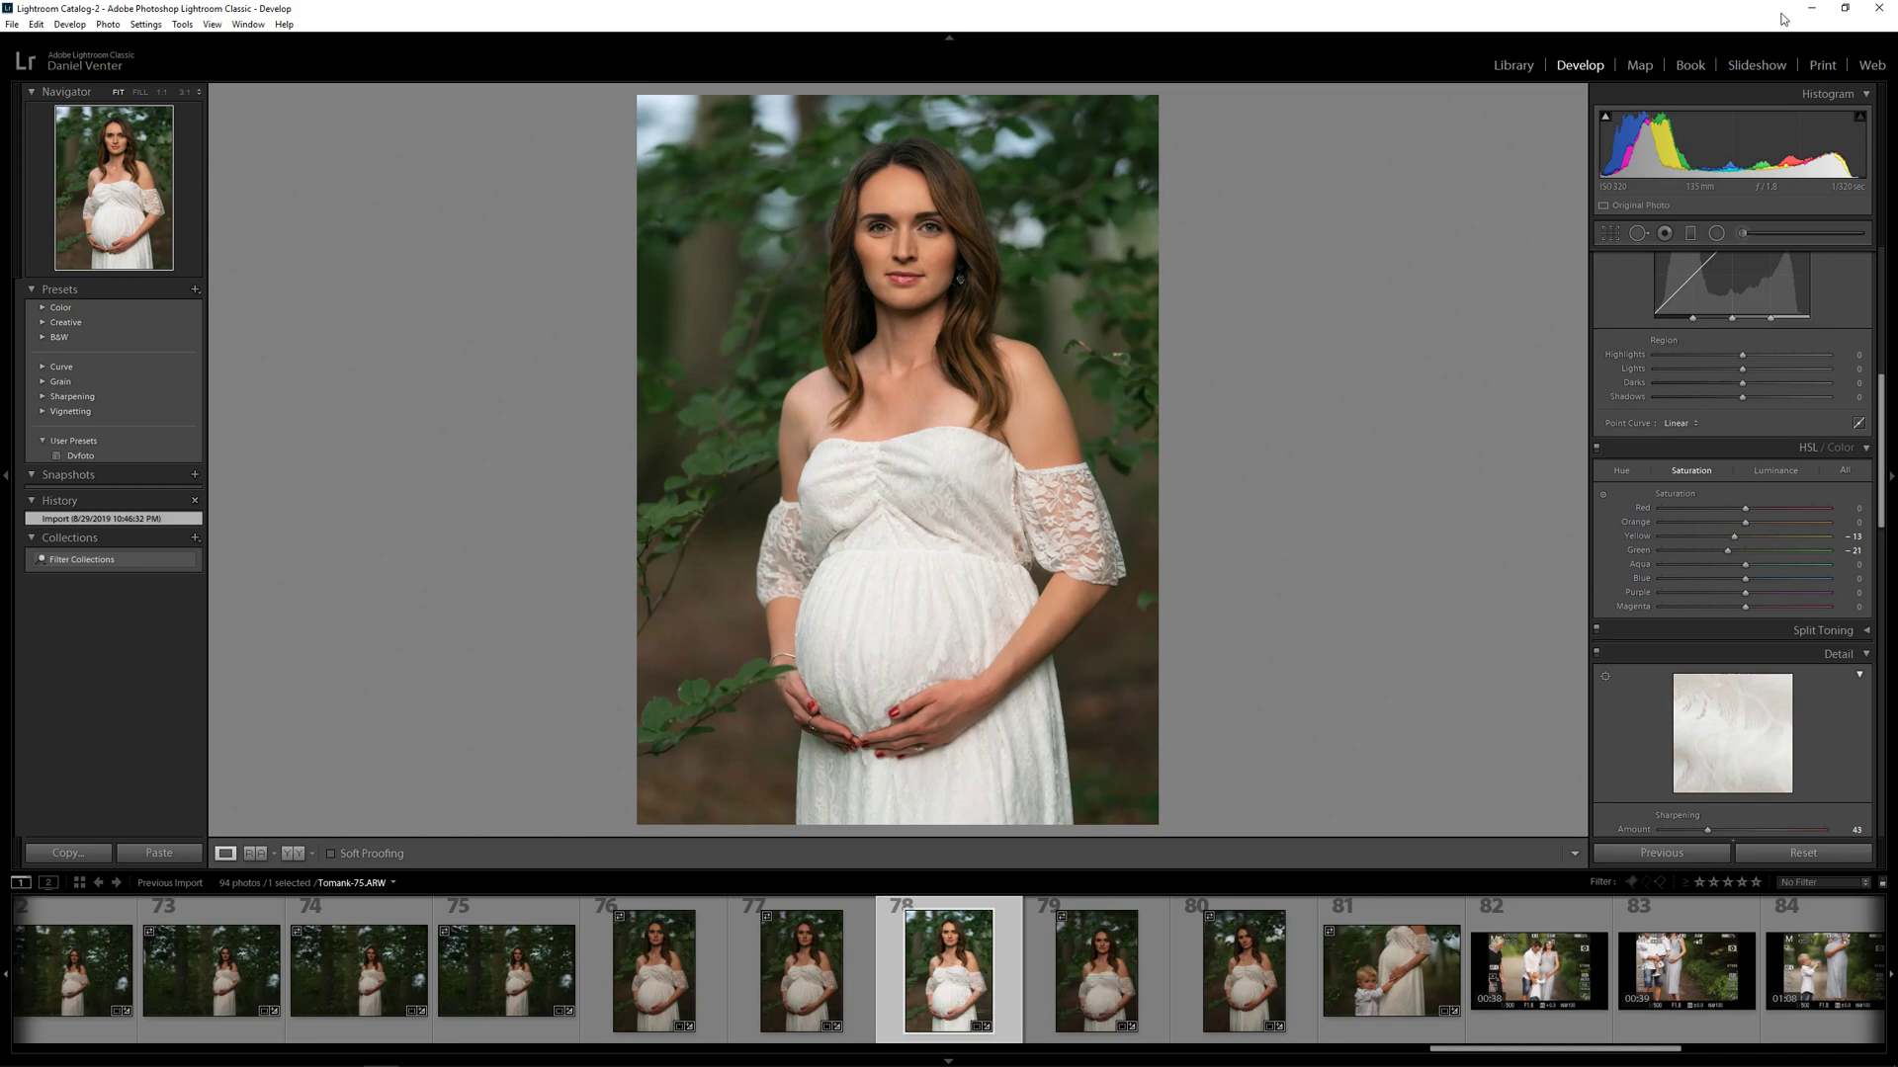
left_click(1812, 10)
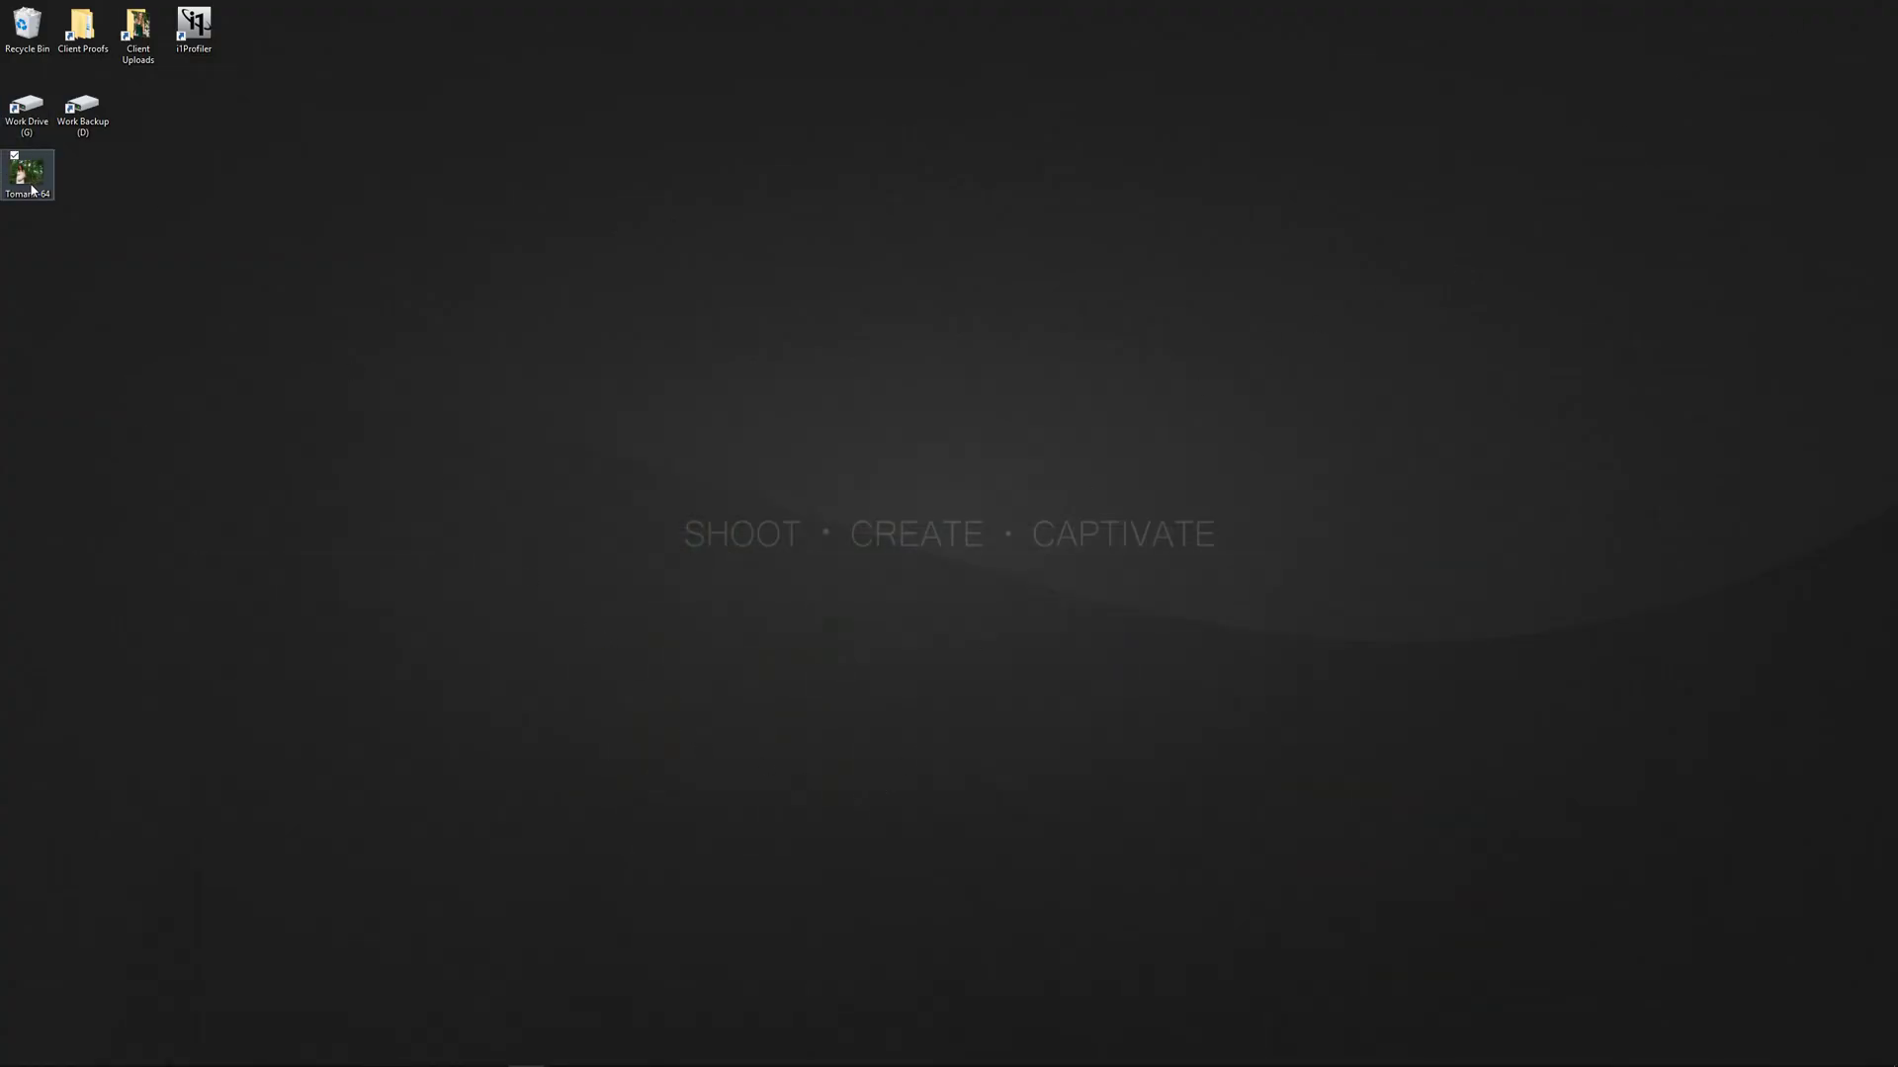
- Delete the exported Tomank-64 JPEG from the desktop
left_click_drag(27, 173, 62, 297)
key("Delete")
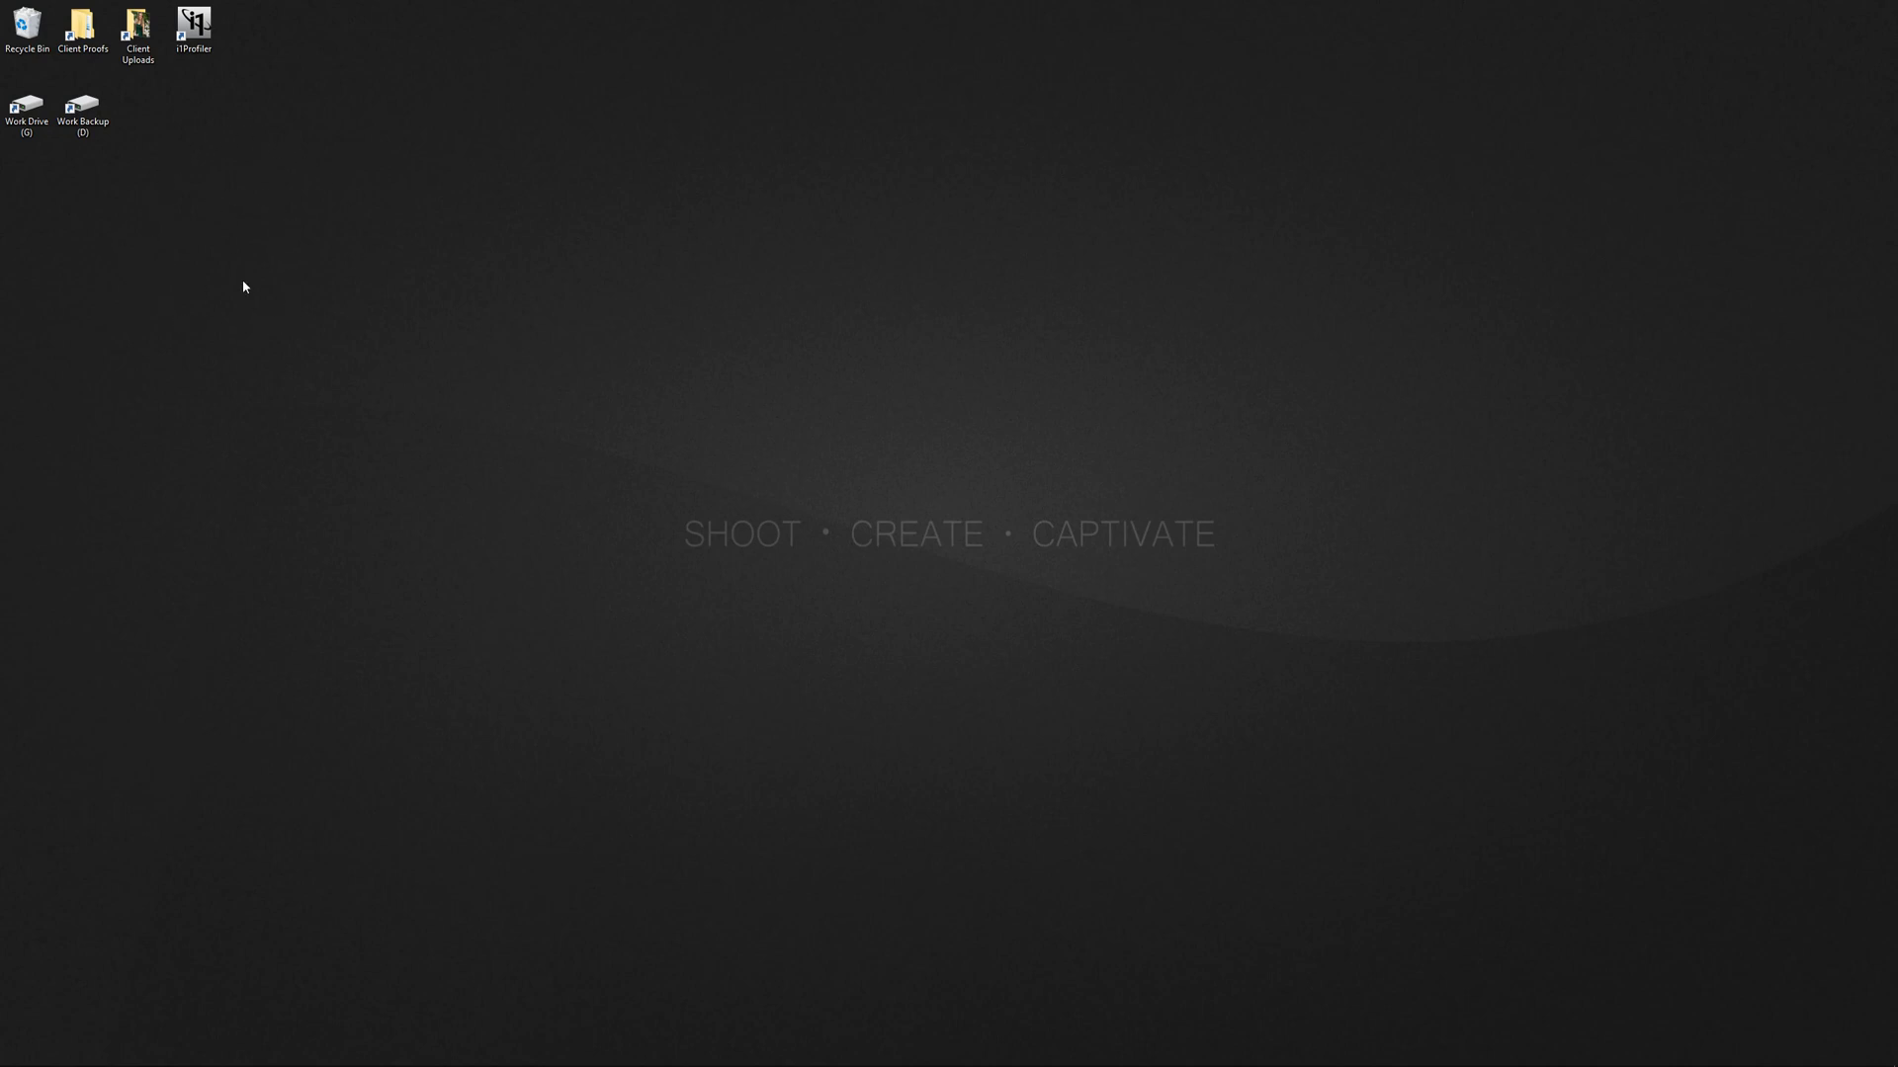
mouse_move(262, 1058)
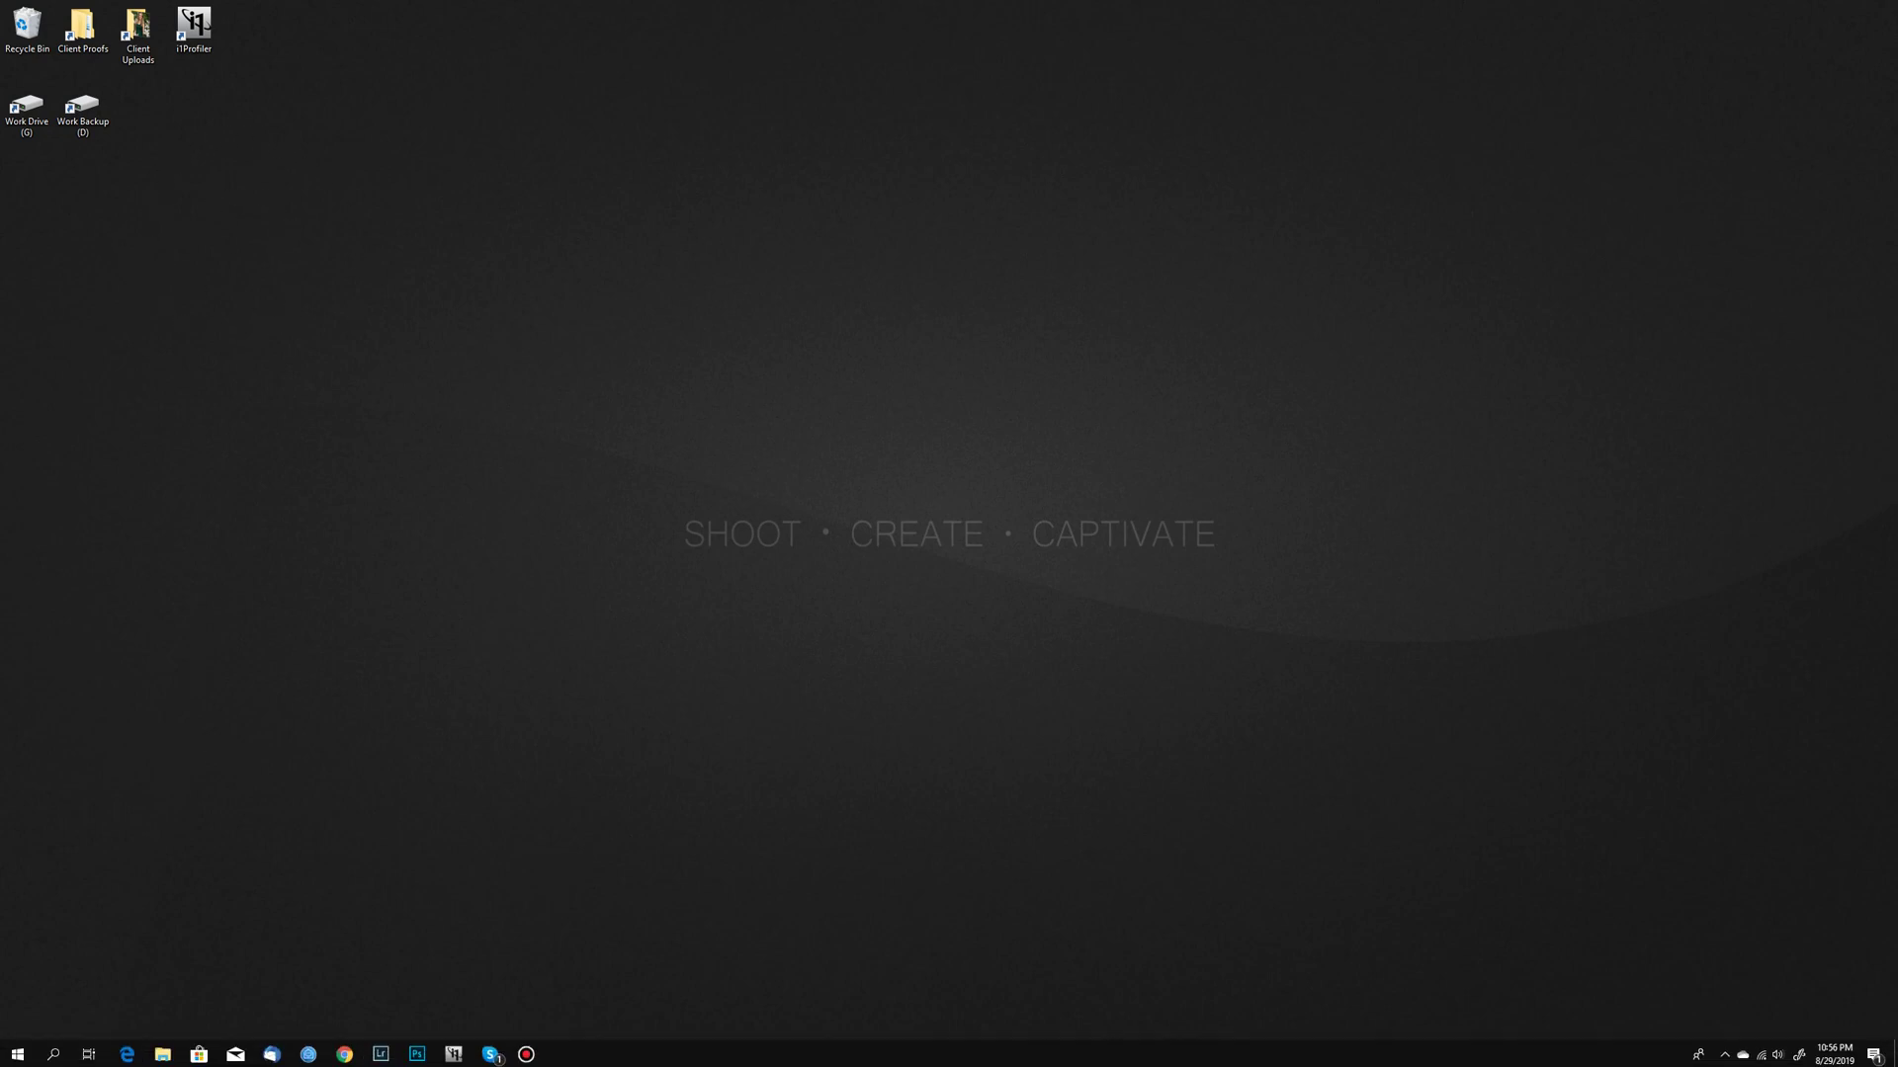
- In Library, expand Work Drive in Folders, scroll the list and open the 04-11-2018 folder
left_click(383, 1055)
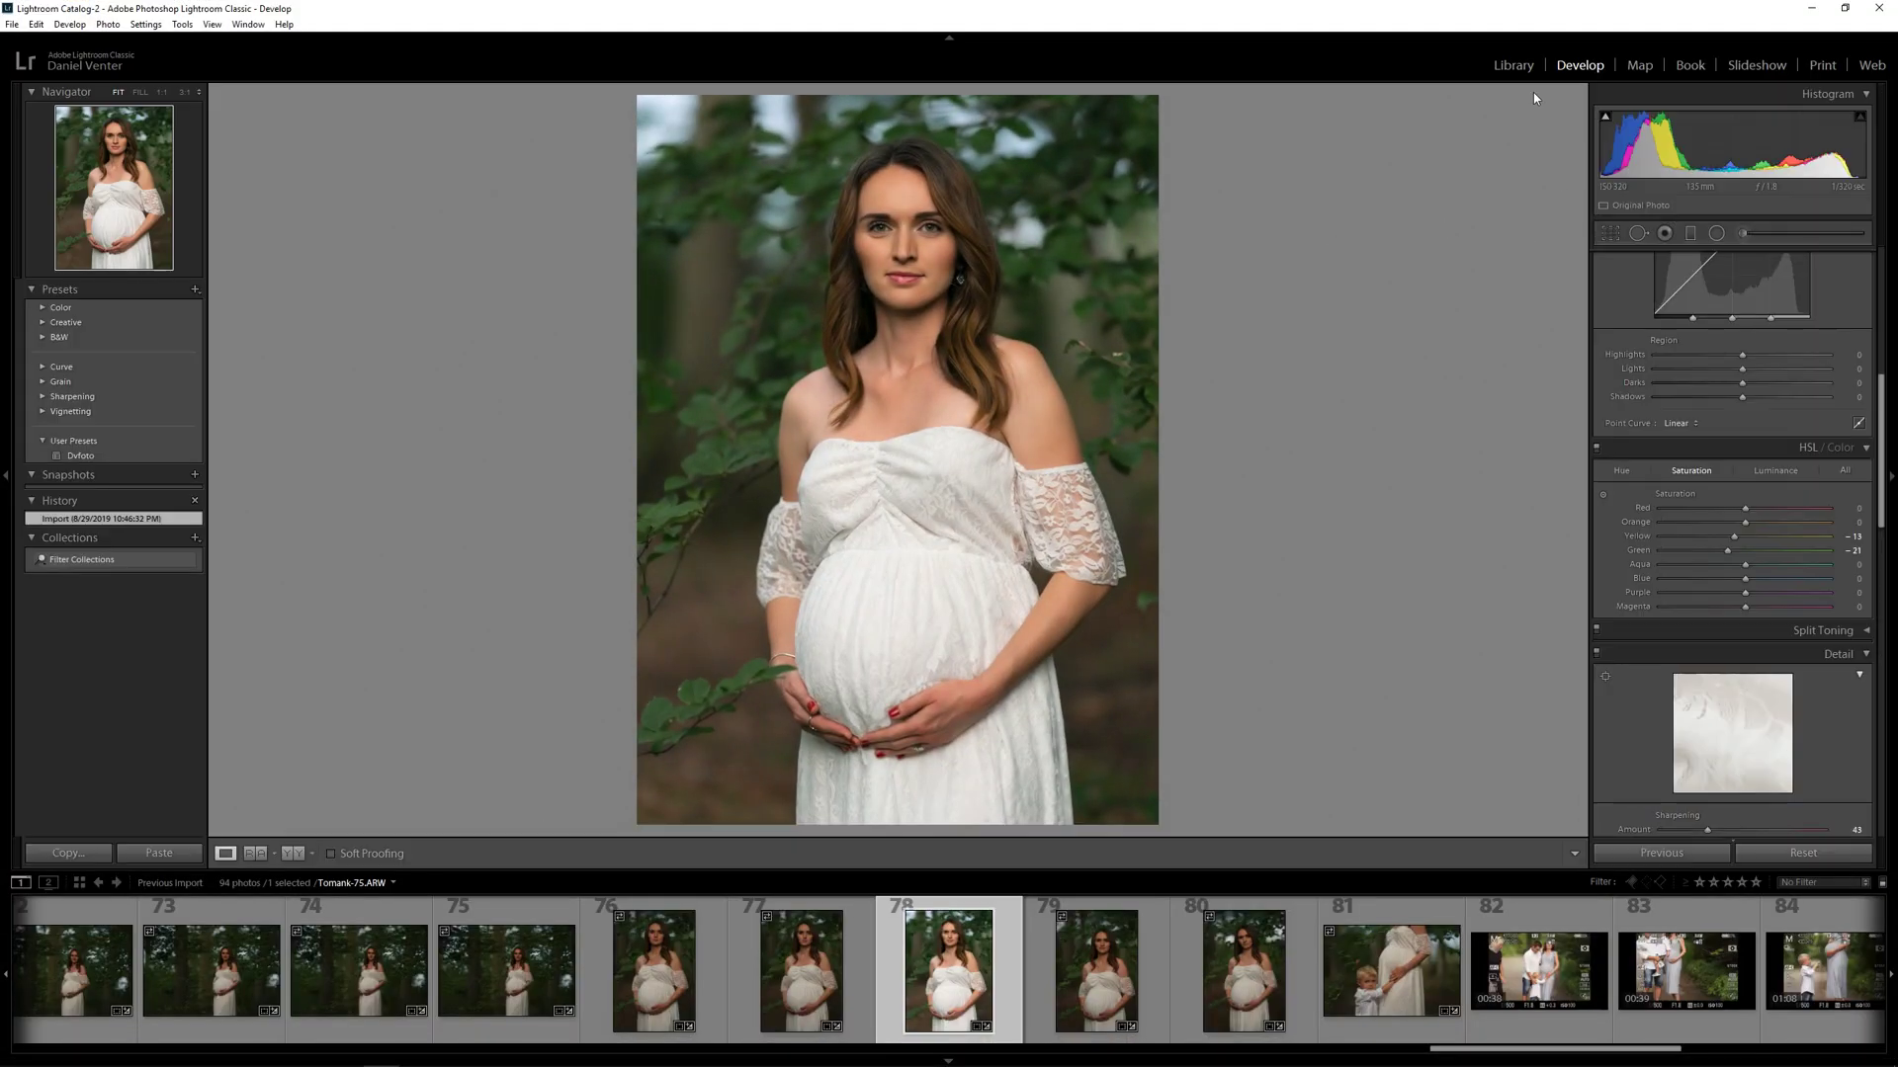
left_click(1515, 66)
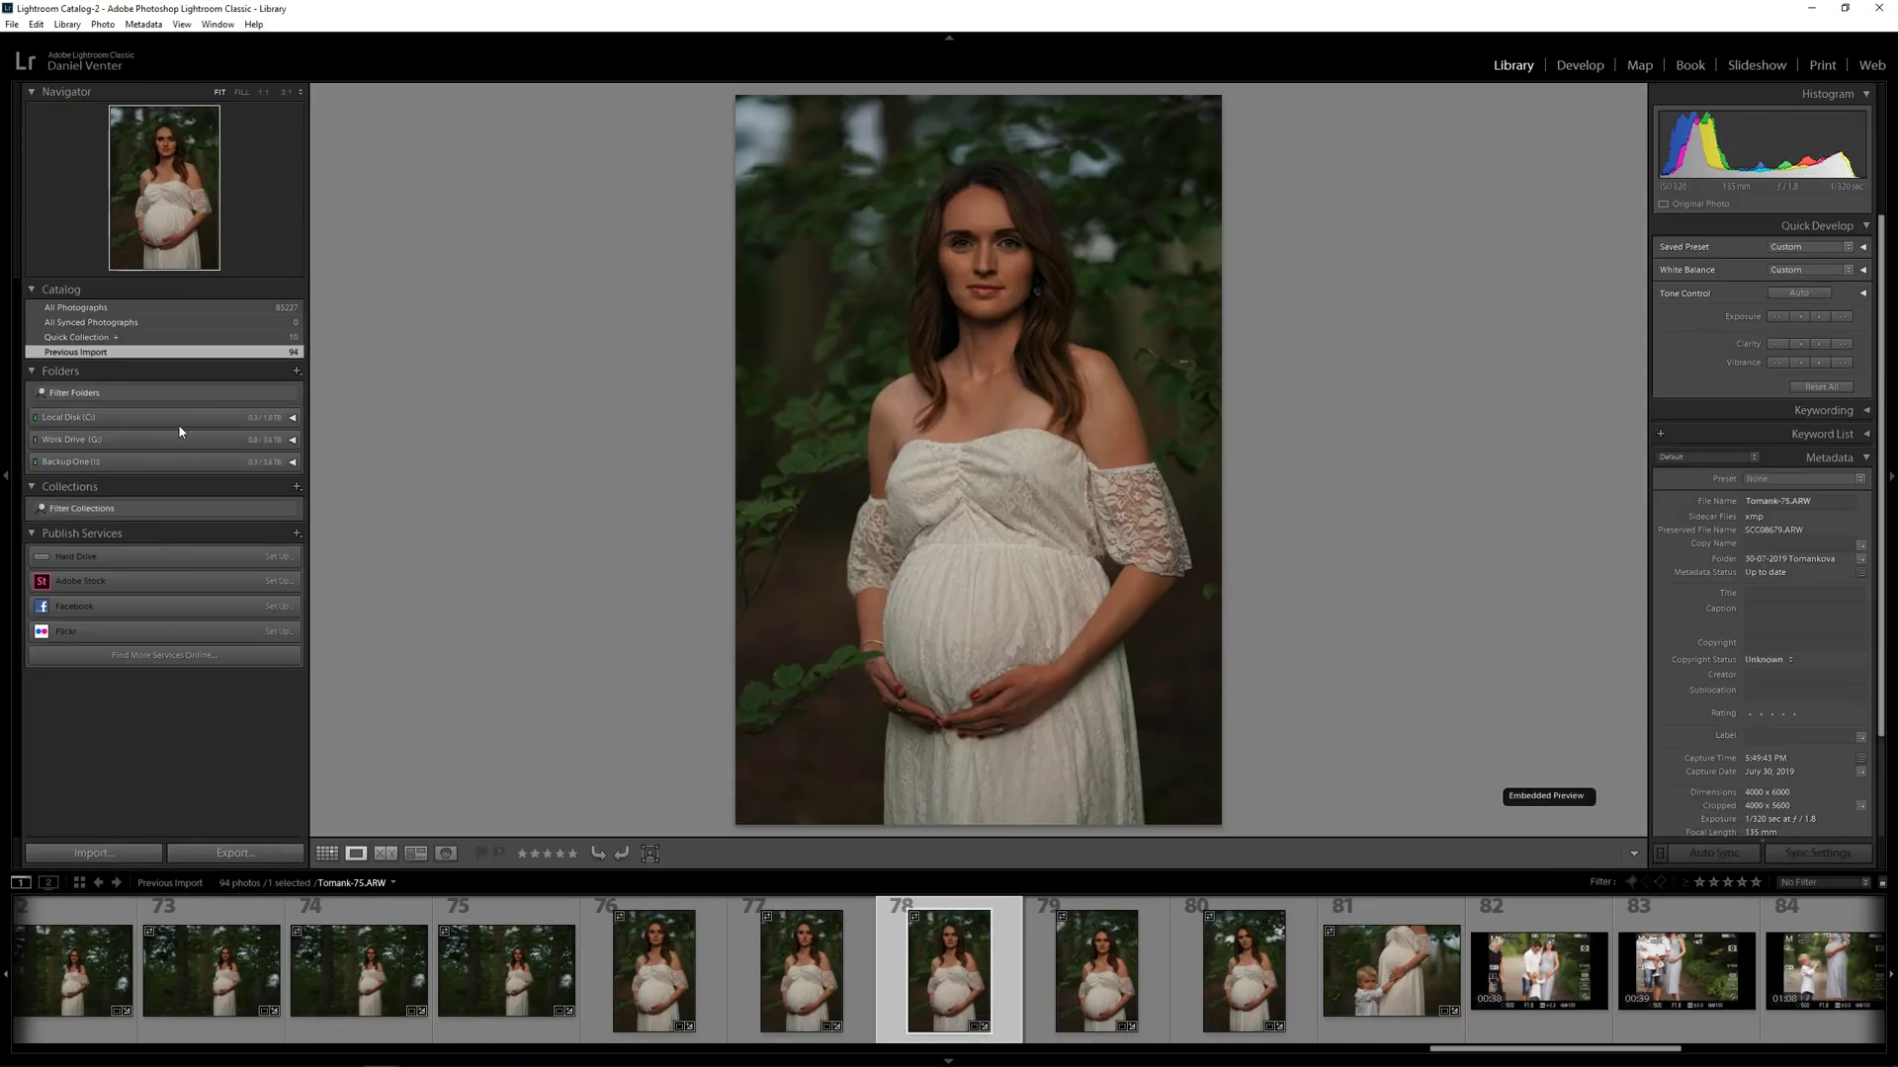
left_click(293, 444)
scroll(190, 567, "down", 5)
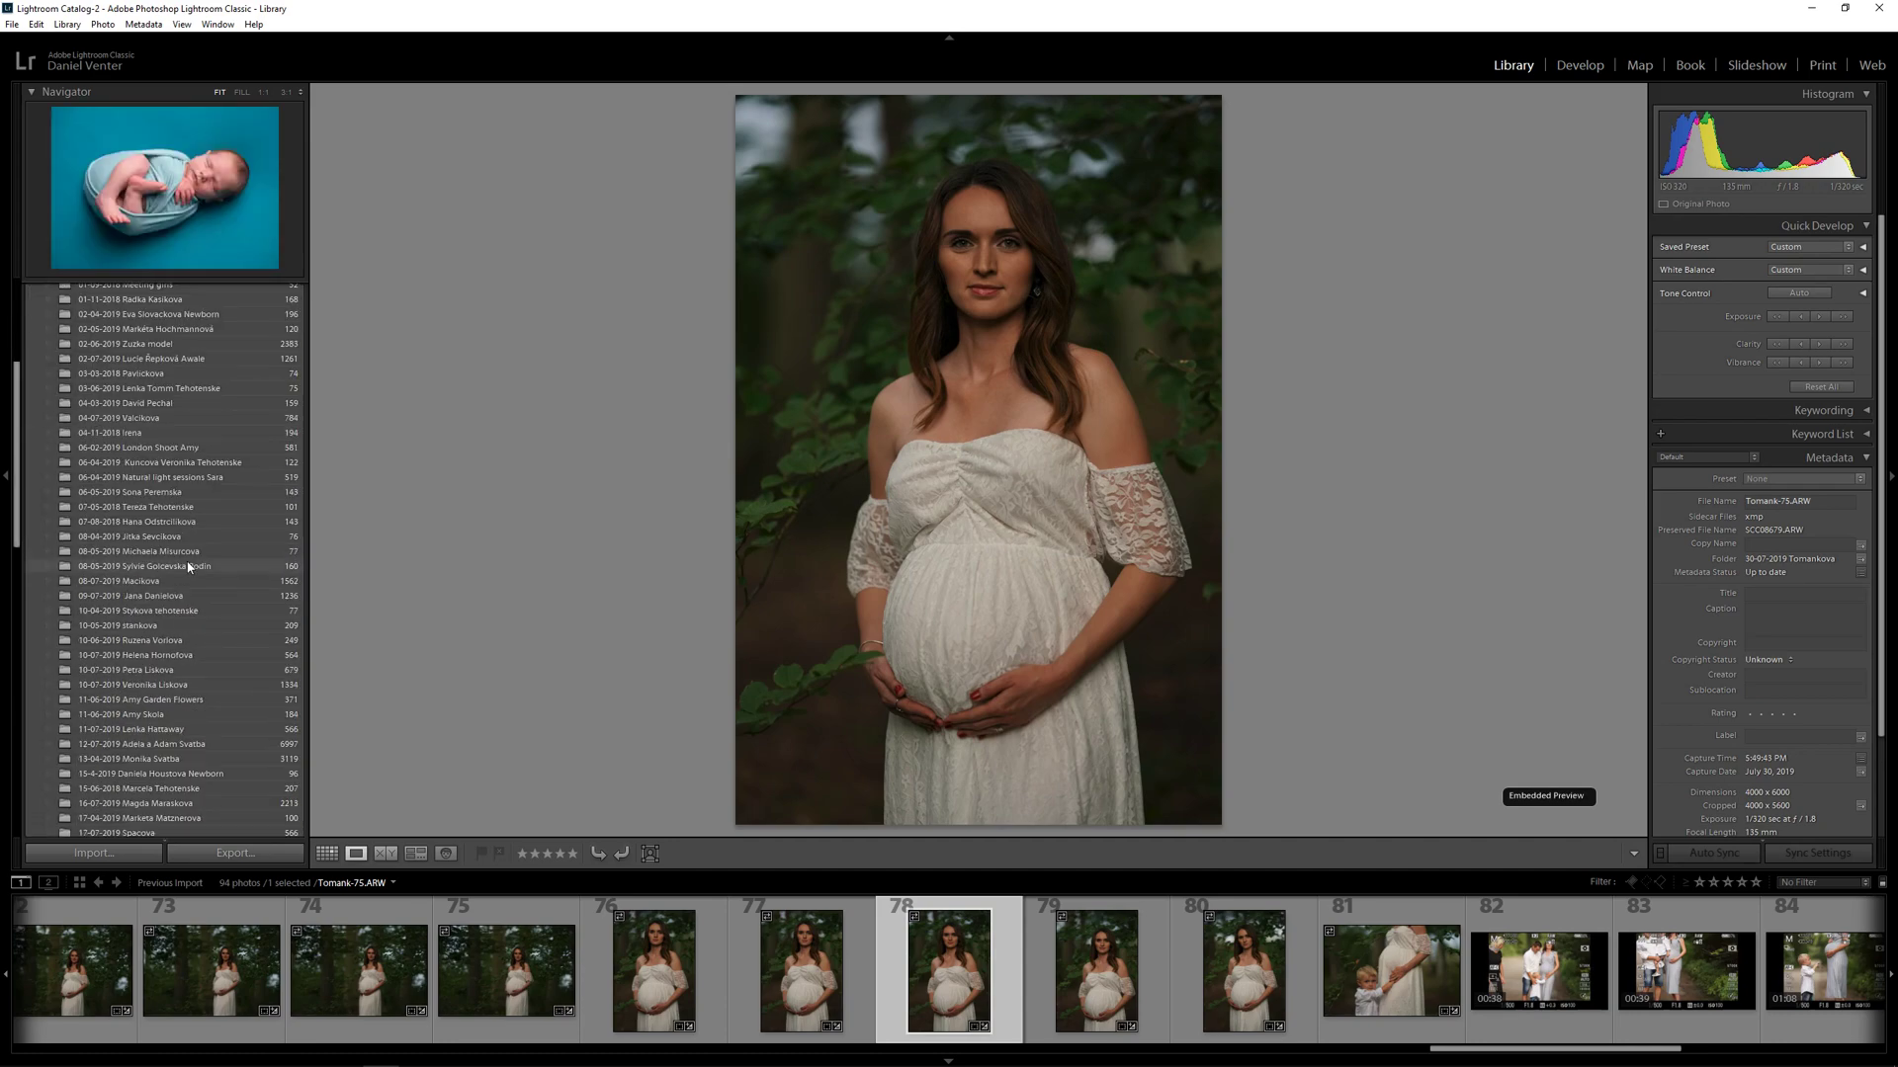
scroll(188, 566, "down", 5)
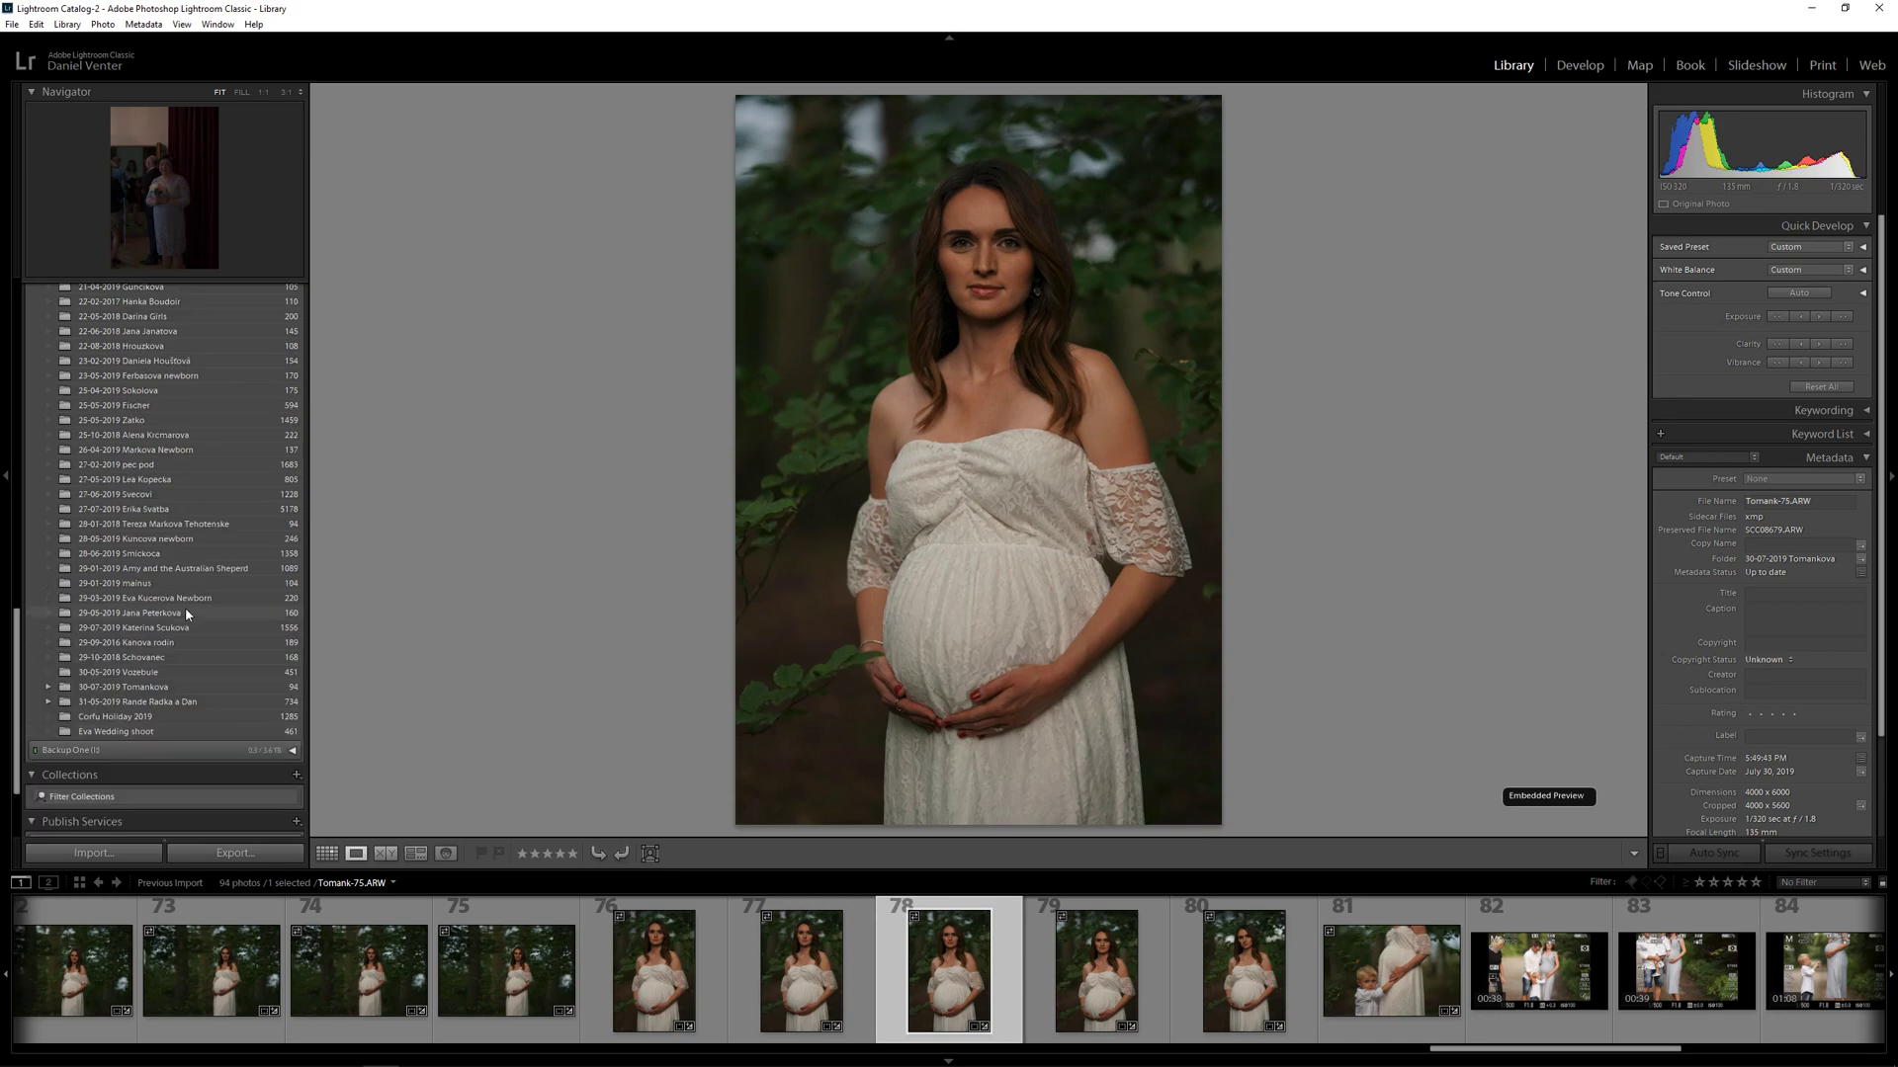
scroll(186, 613, "up", 10)
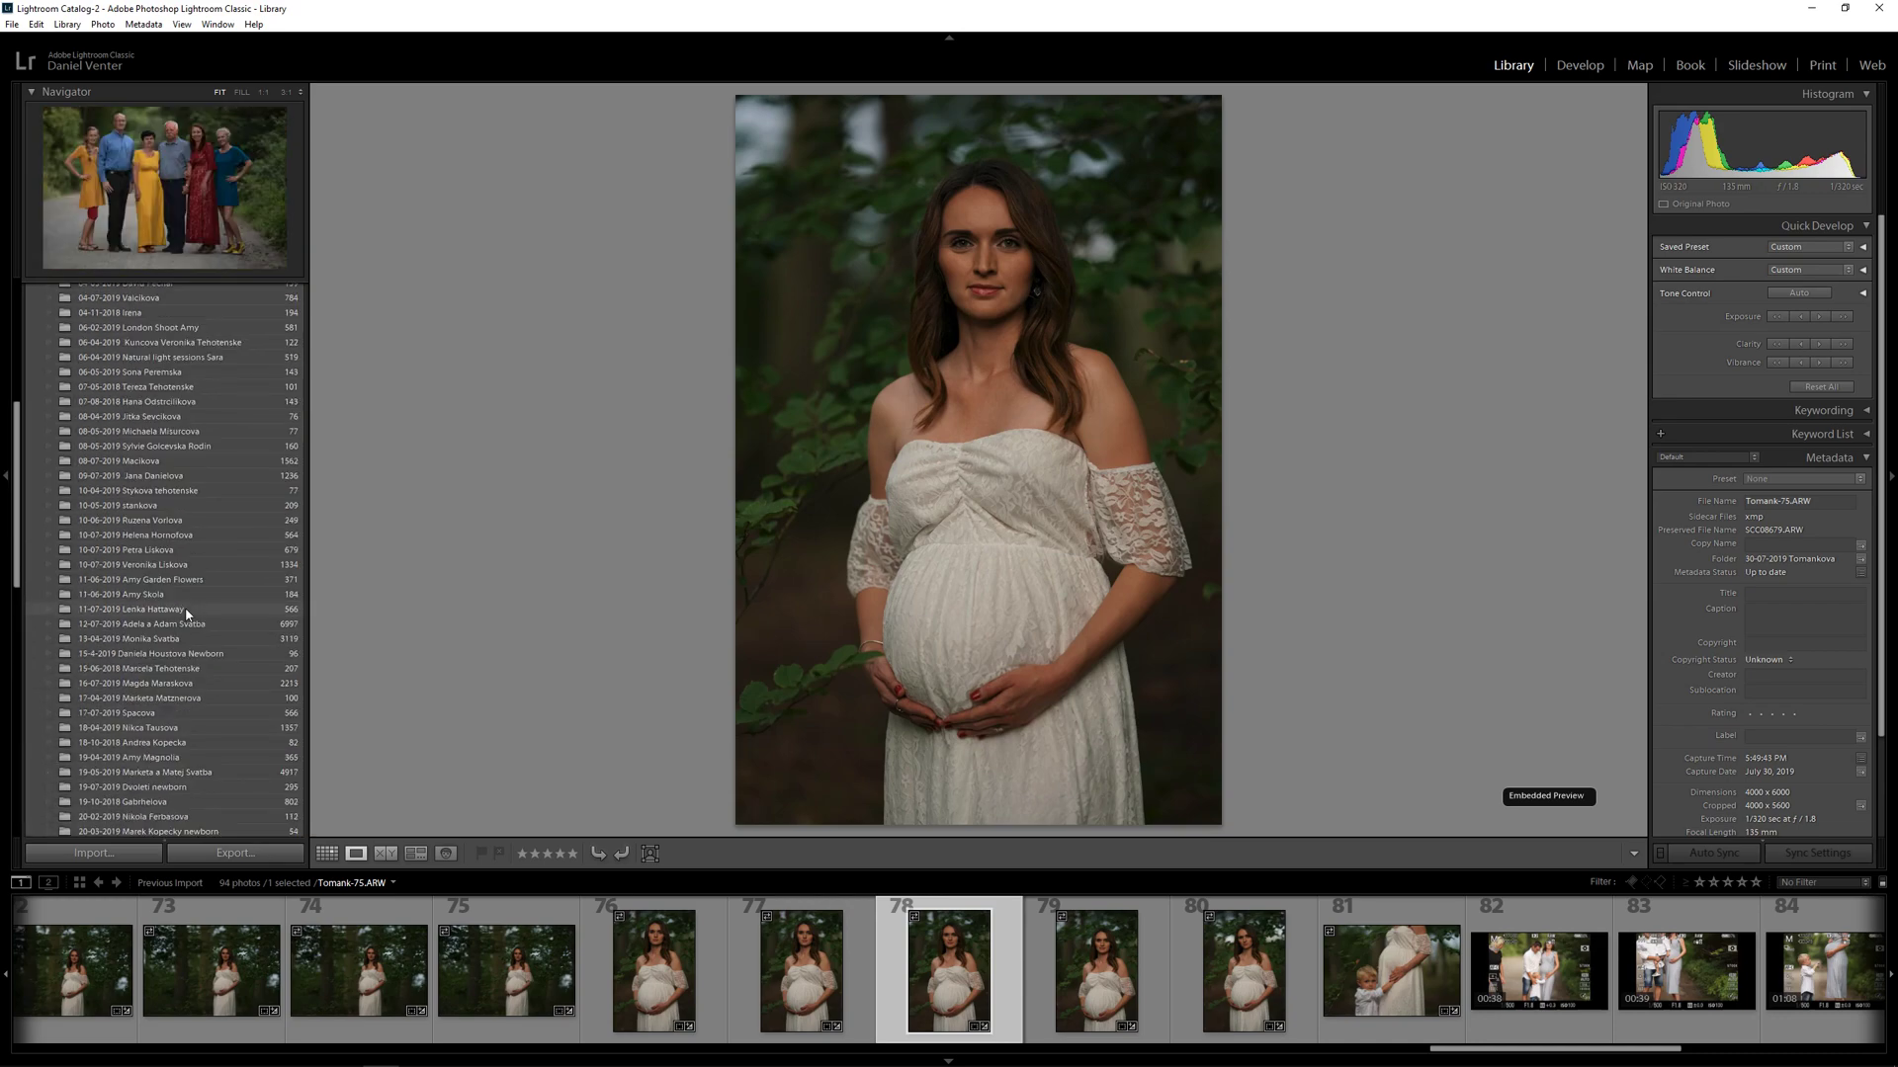
scroll(186, 614, "up", 3)
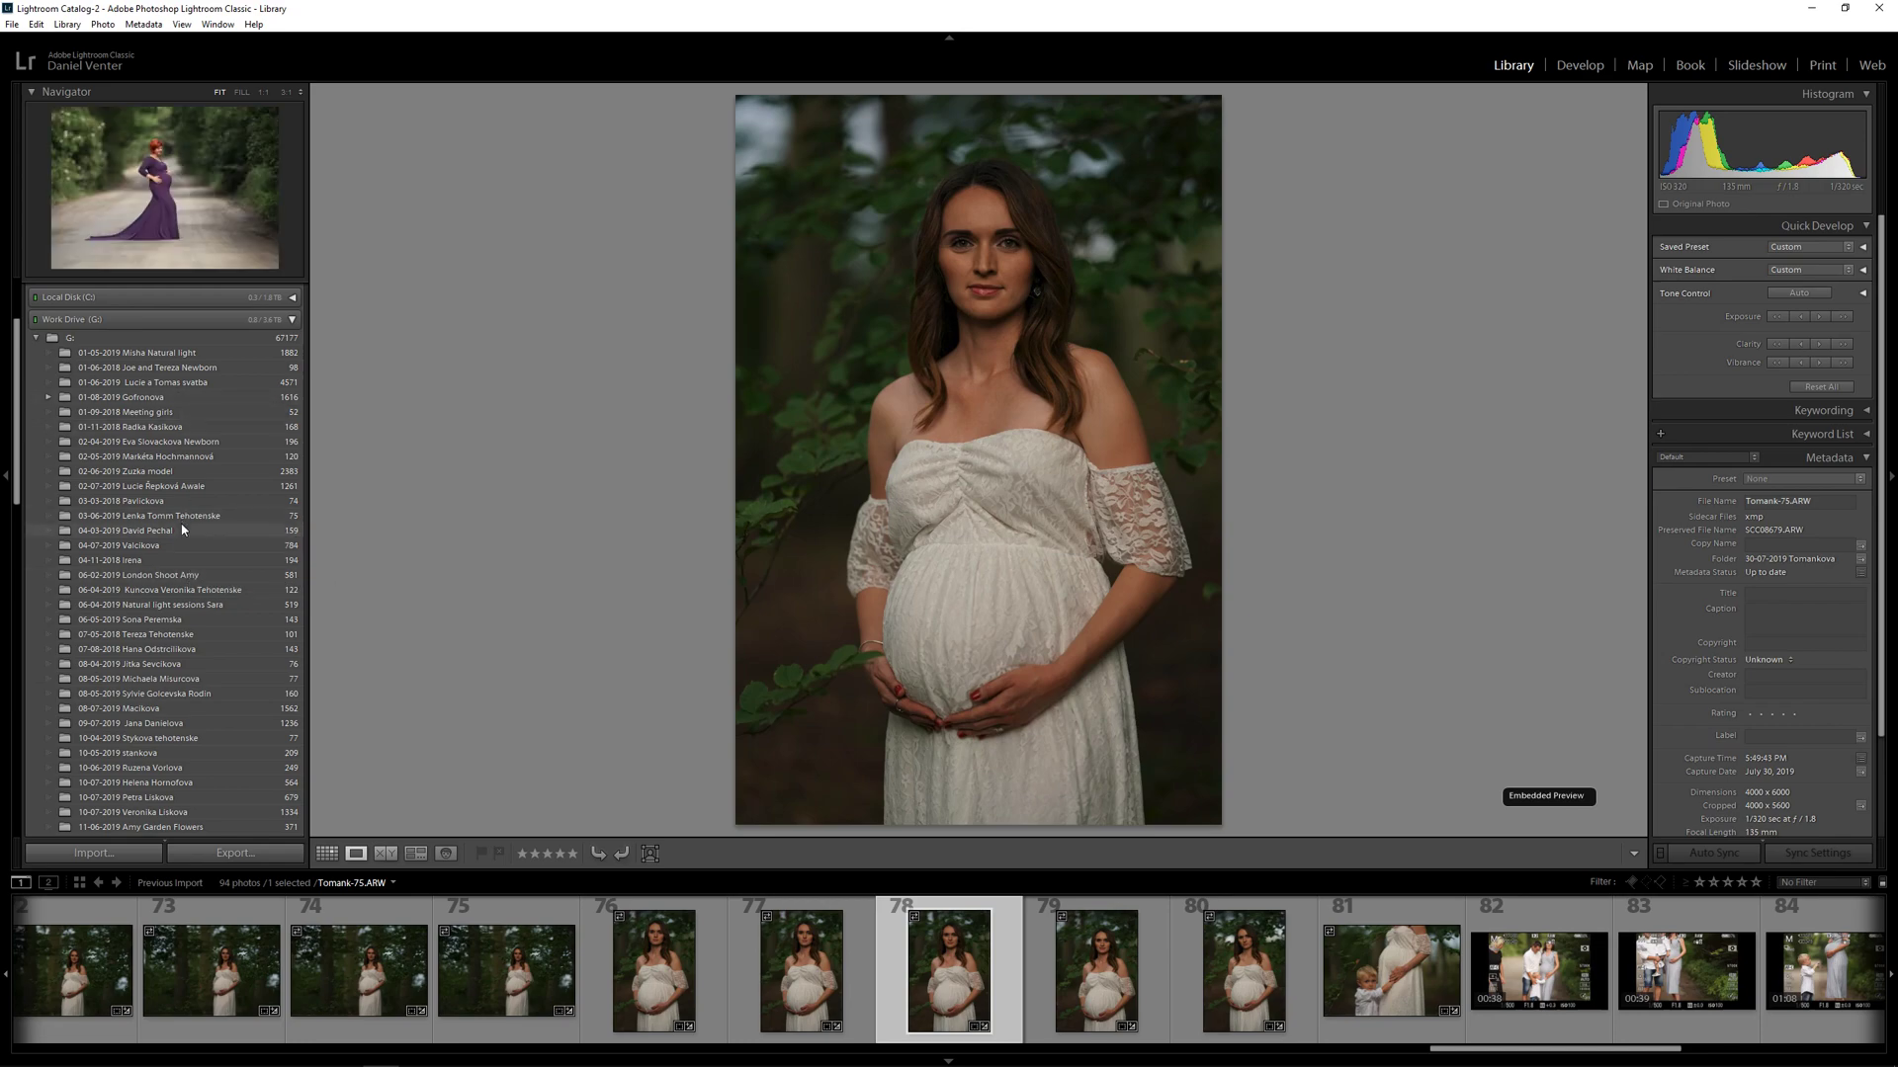
left_click(167, 565)
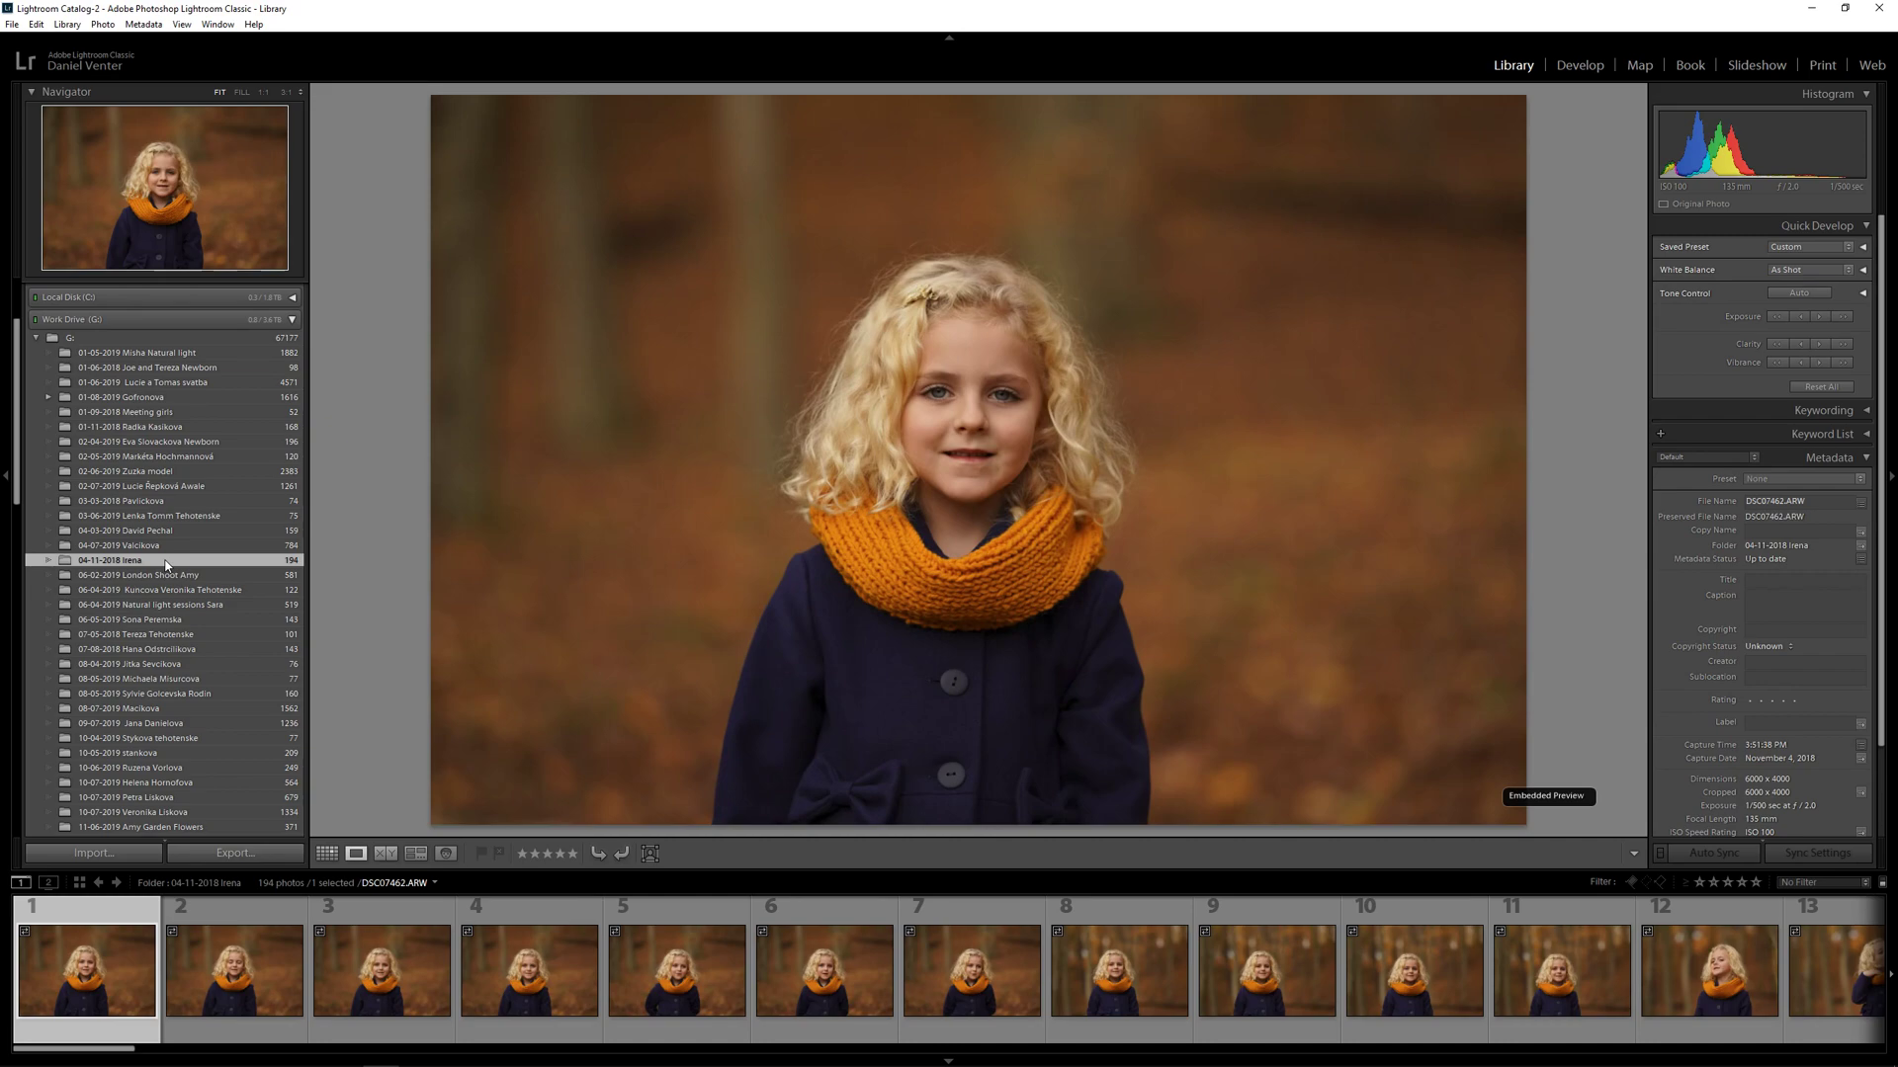
- Show the 04-11-2018 folder in Windows Explorer from its context menu
right_click(167, 565)
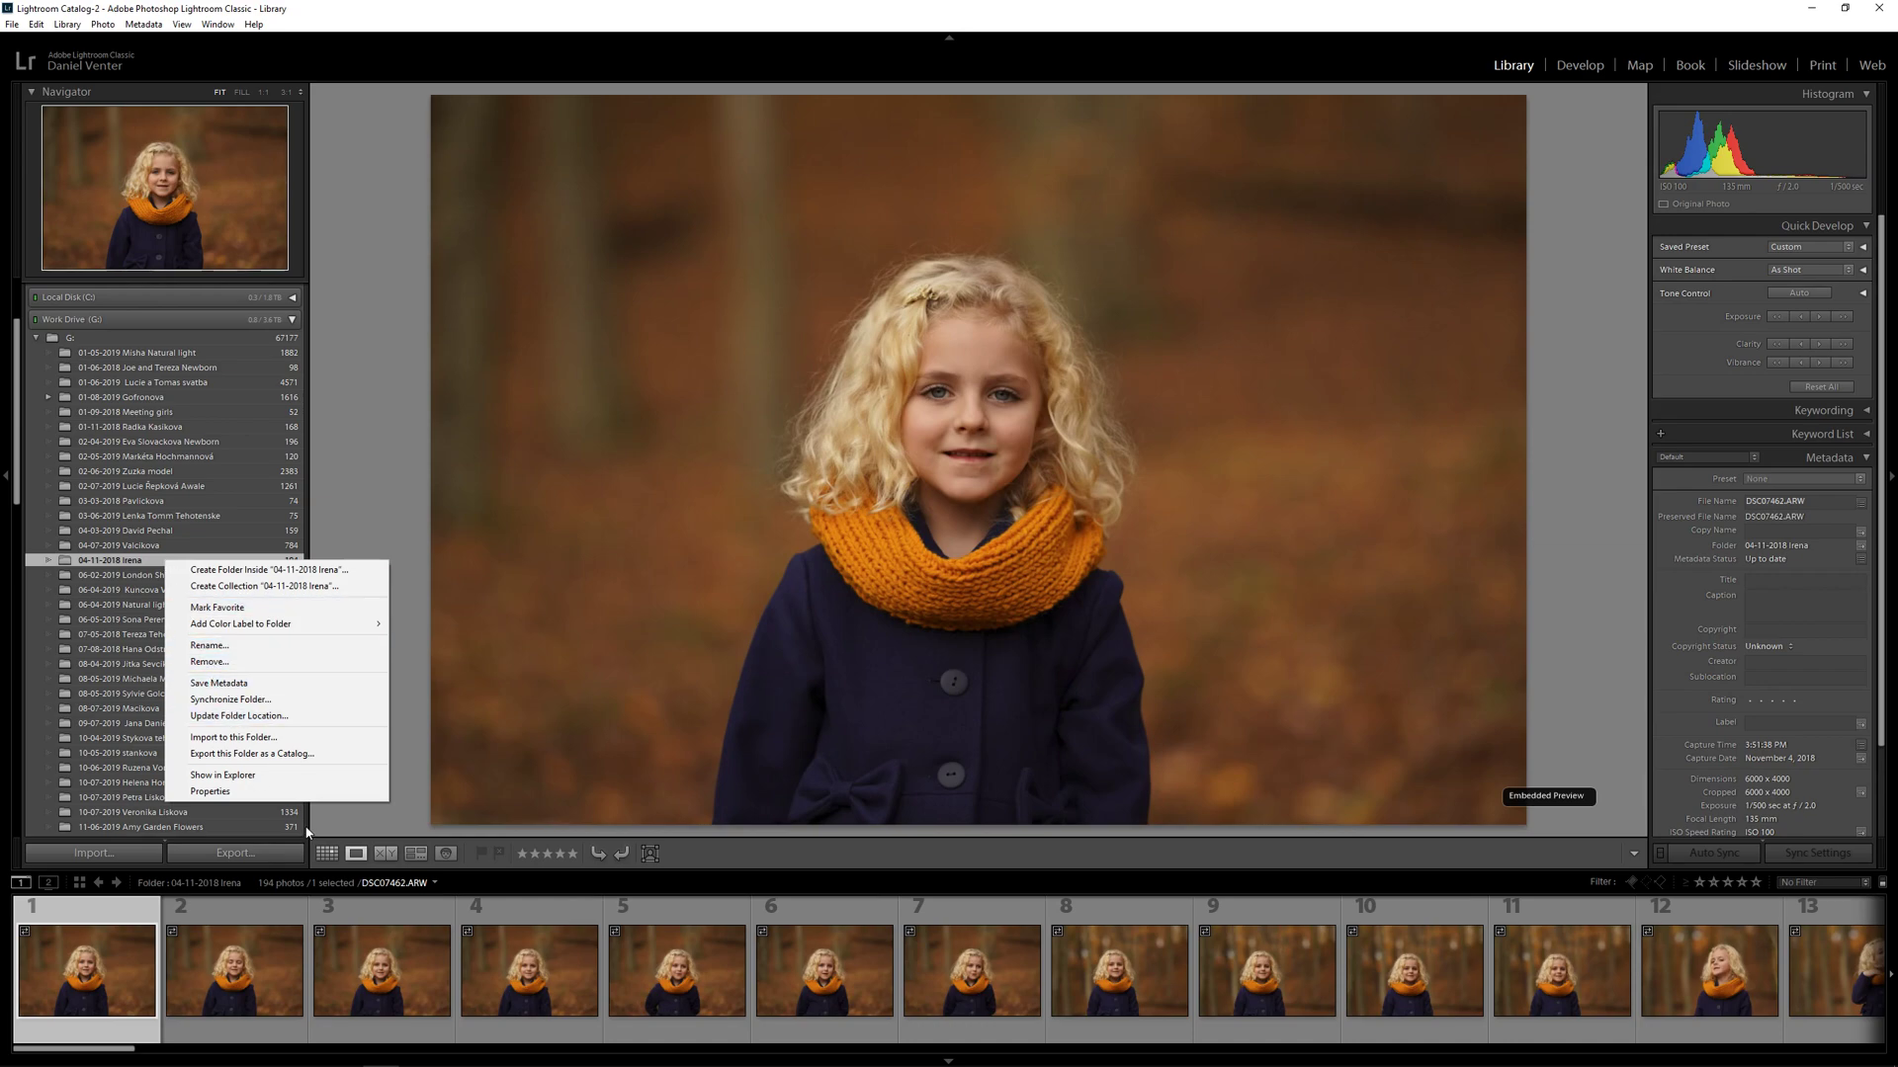
left_click(273, 775)
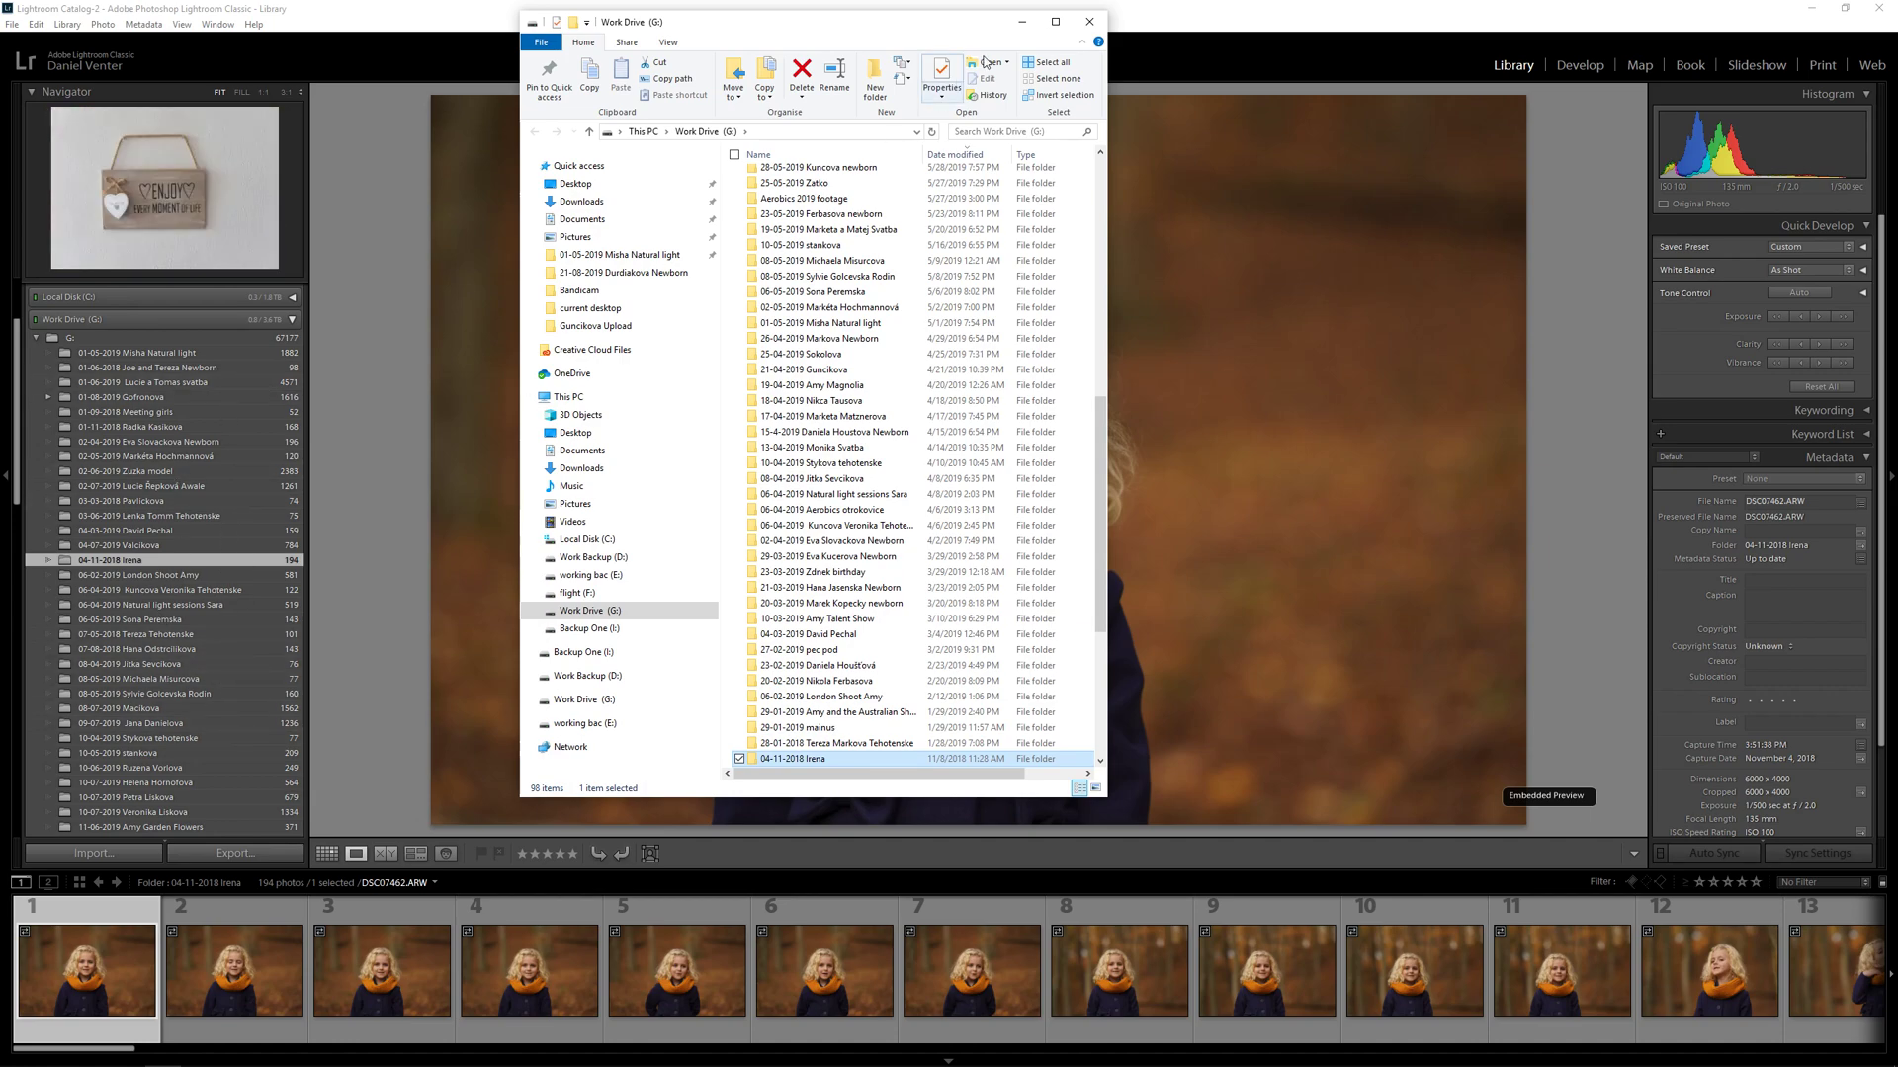
- Close the Work Drive (G:) Explorer window to return to Lightroom
left_click(1089, 20)
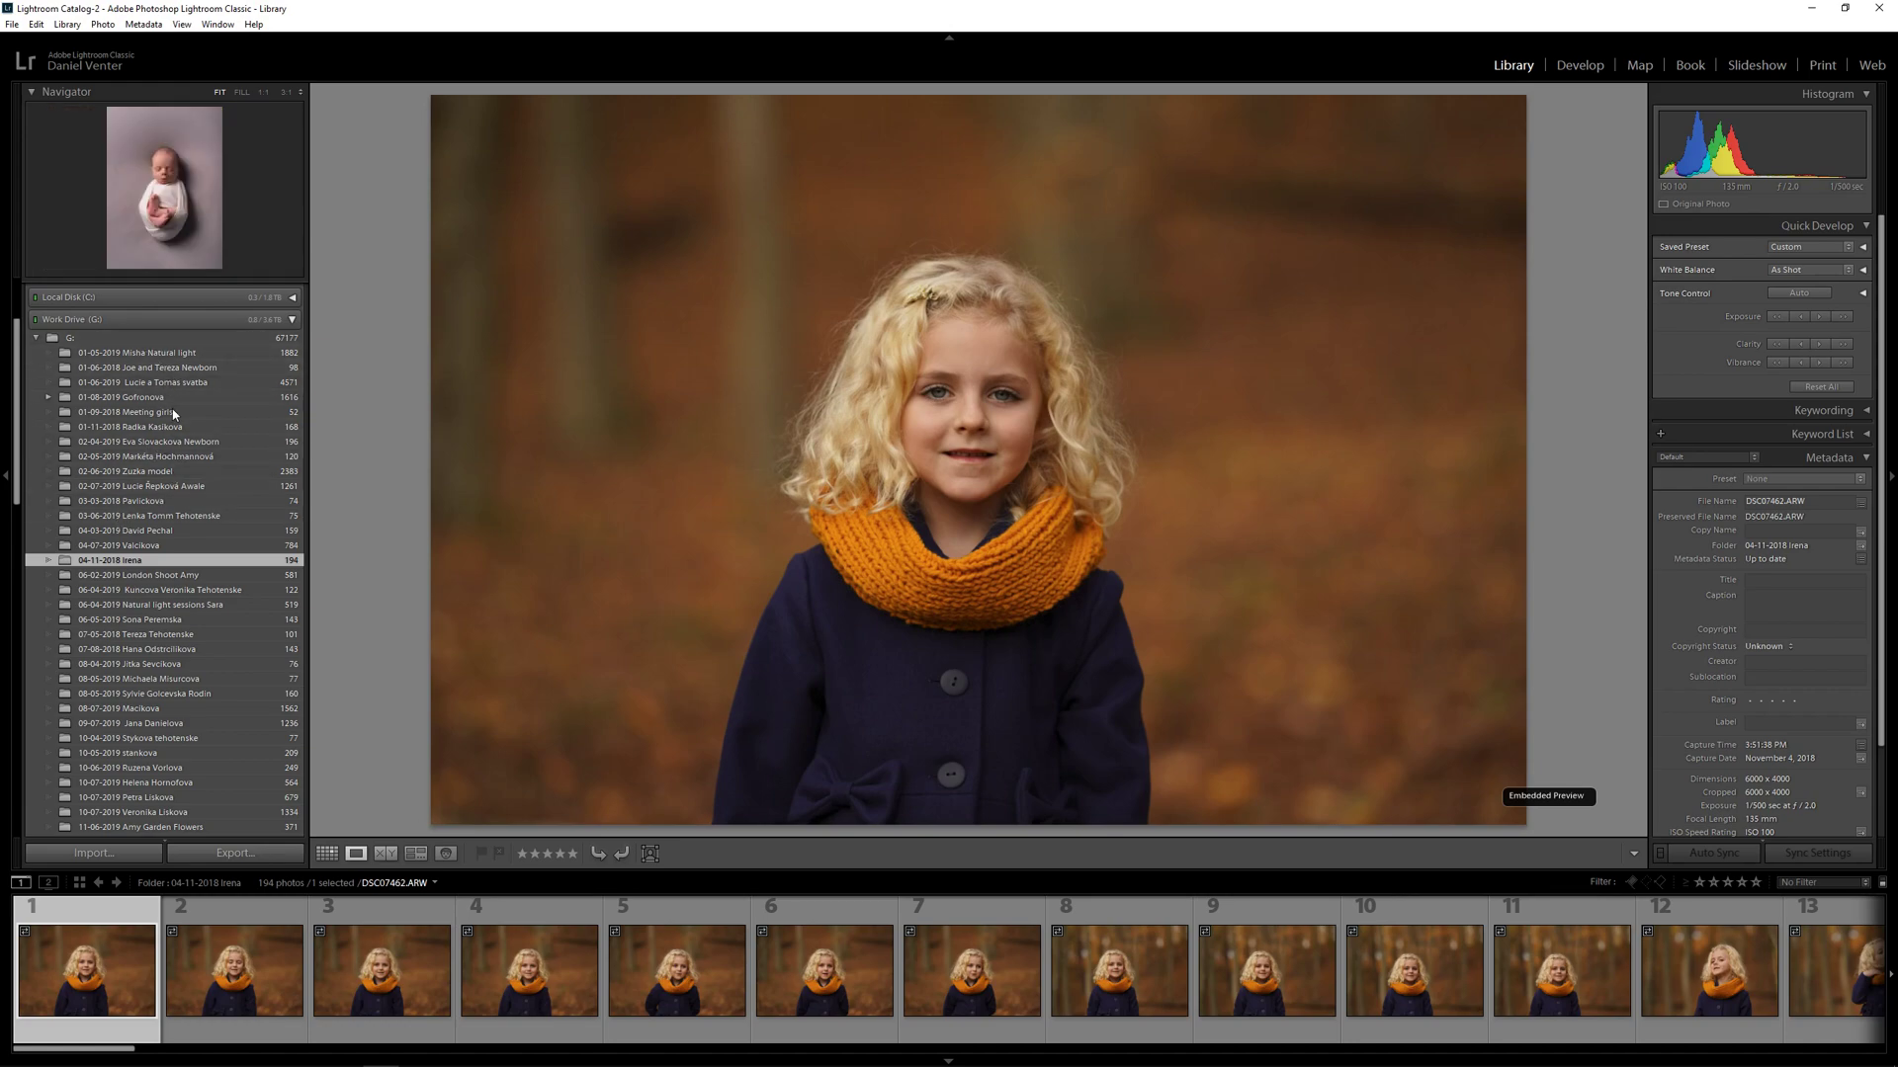
- Scroll the Folders panel and open 18-10-2018, 18-04-2019, then the 20-07-2019 wheat-field folder
scroll(140, 377, "down", 3)
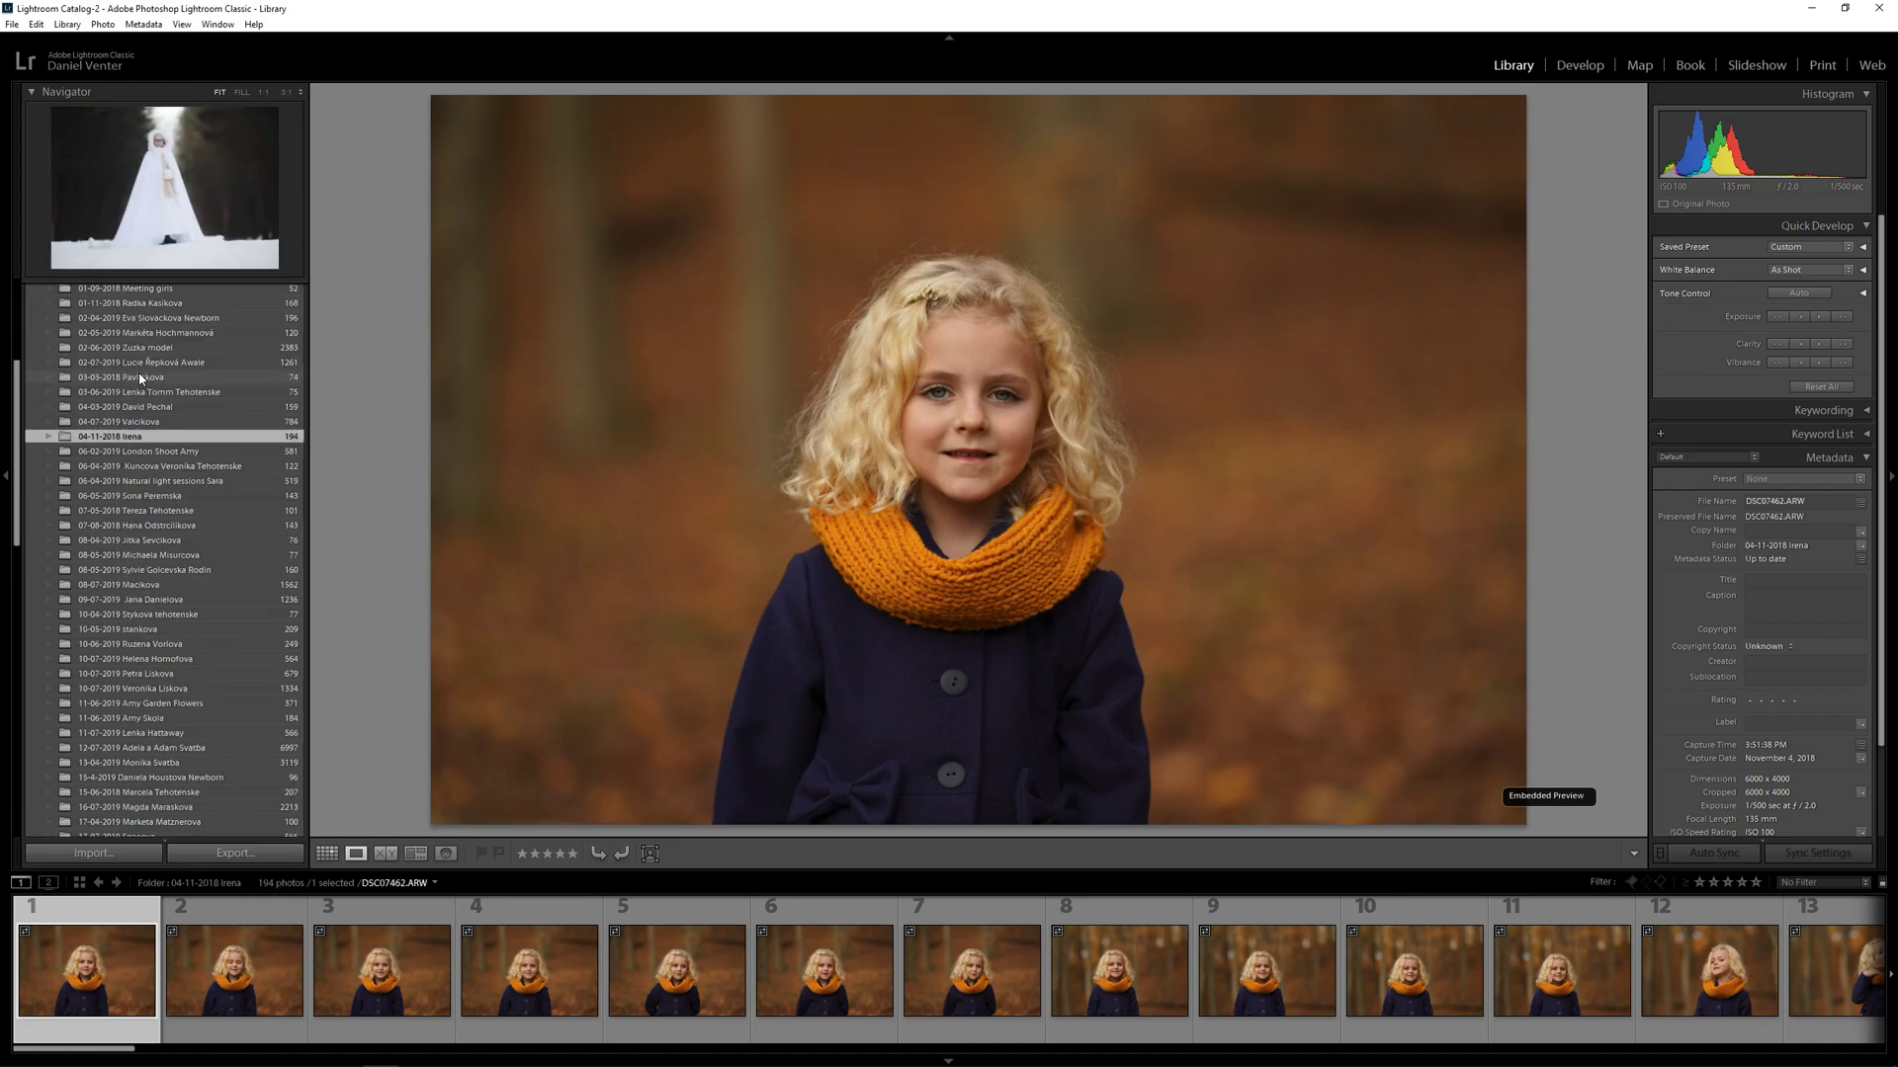
scroll(143, 380, "down", 6)
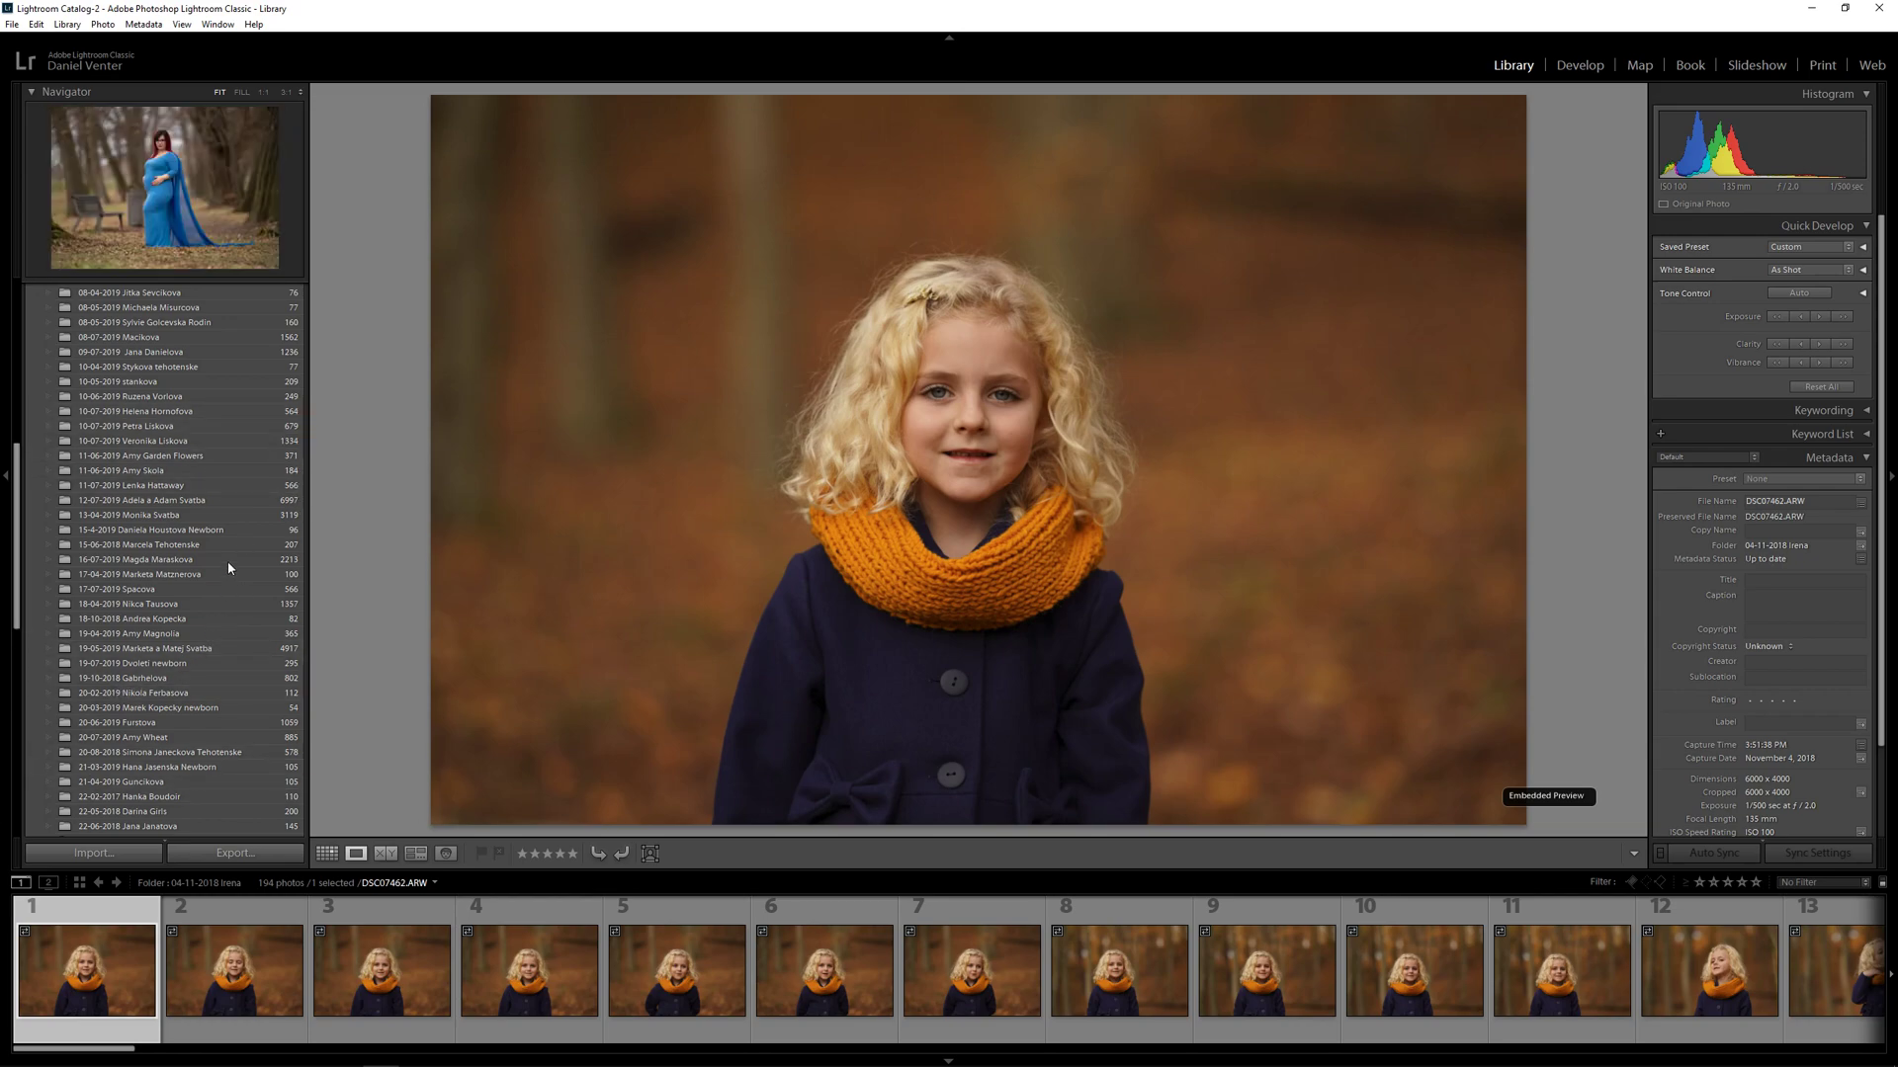
scroll(200, 482, "down", 3)
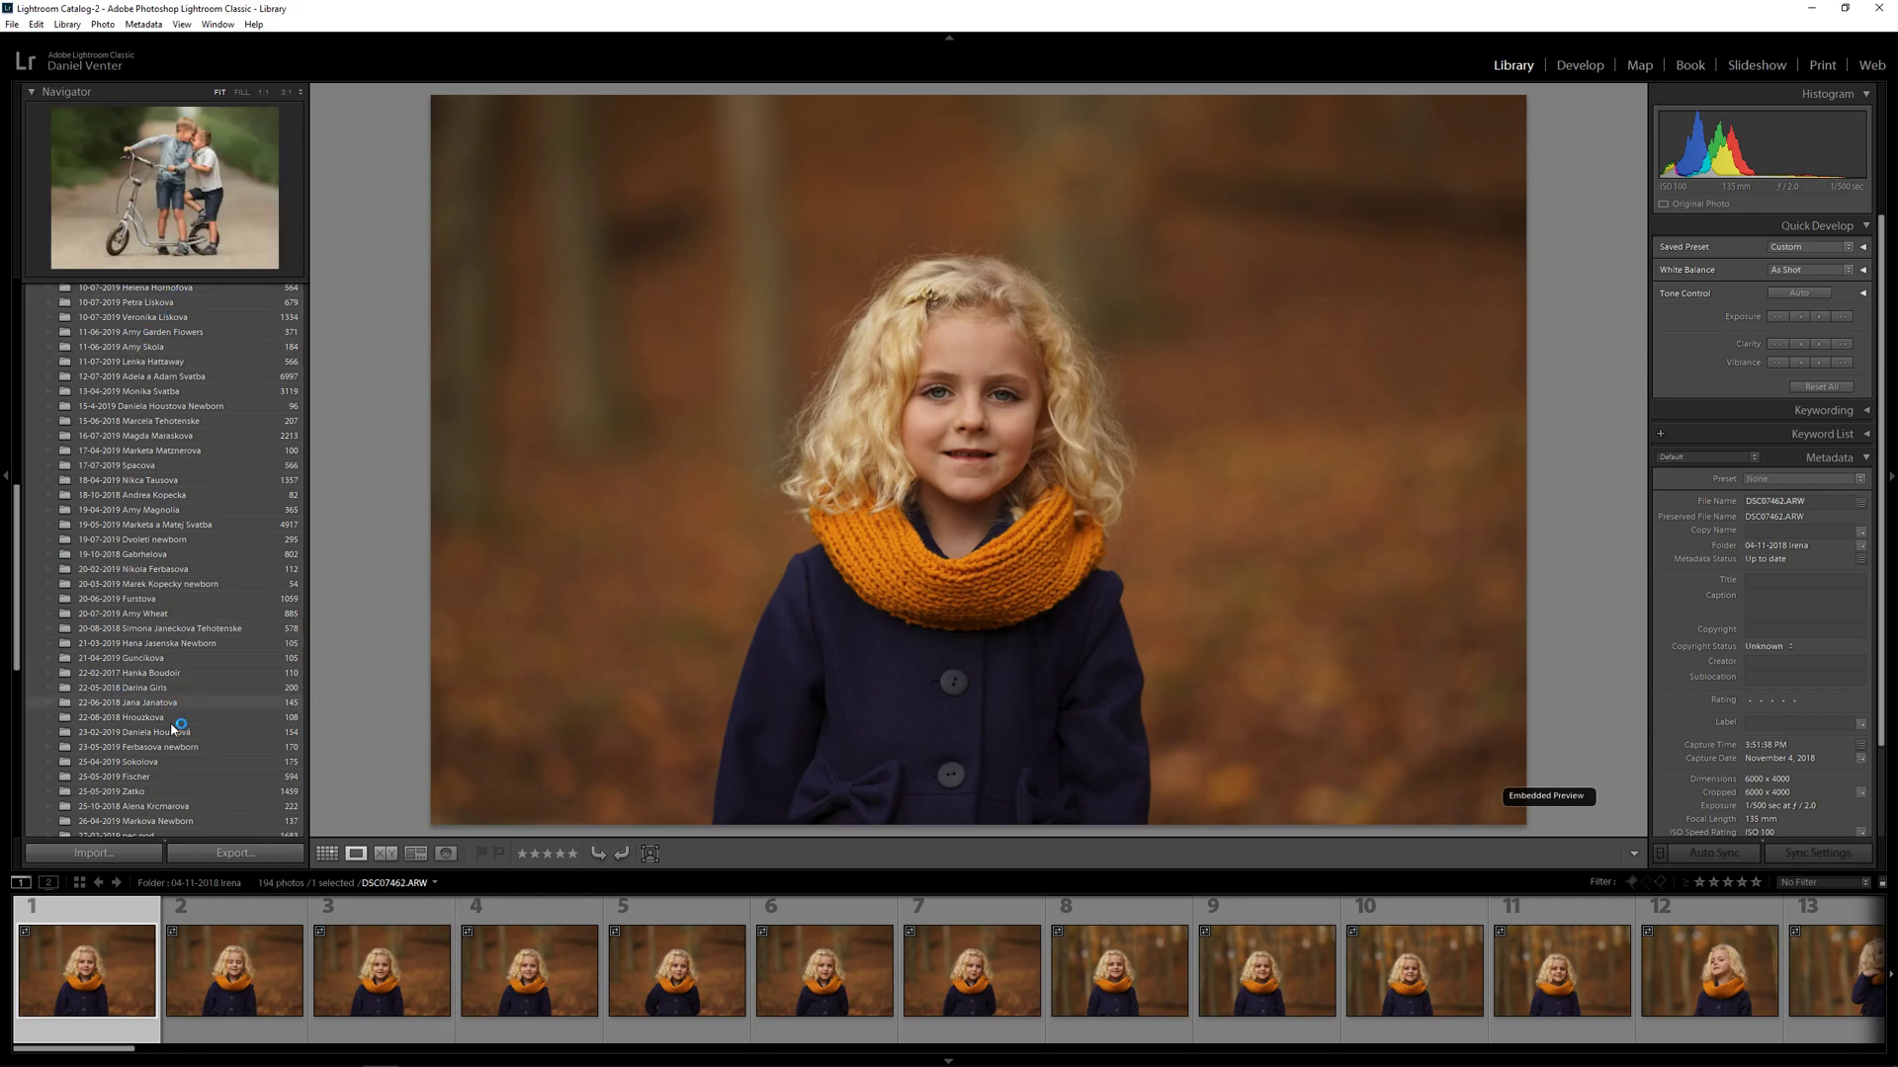
left_click(202, 496)
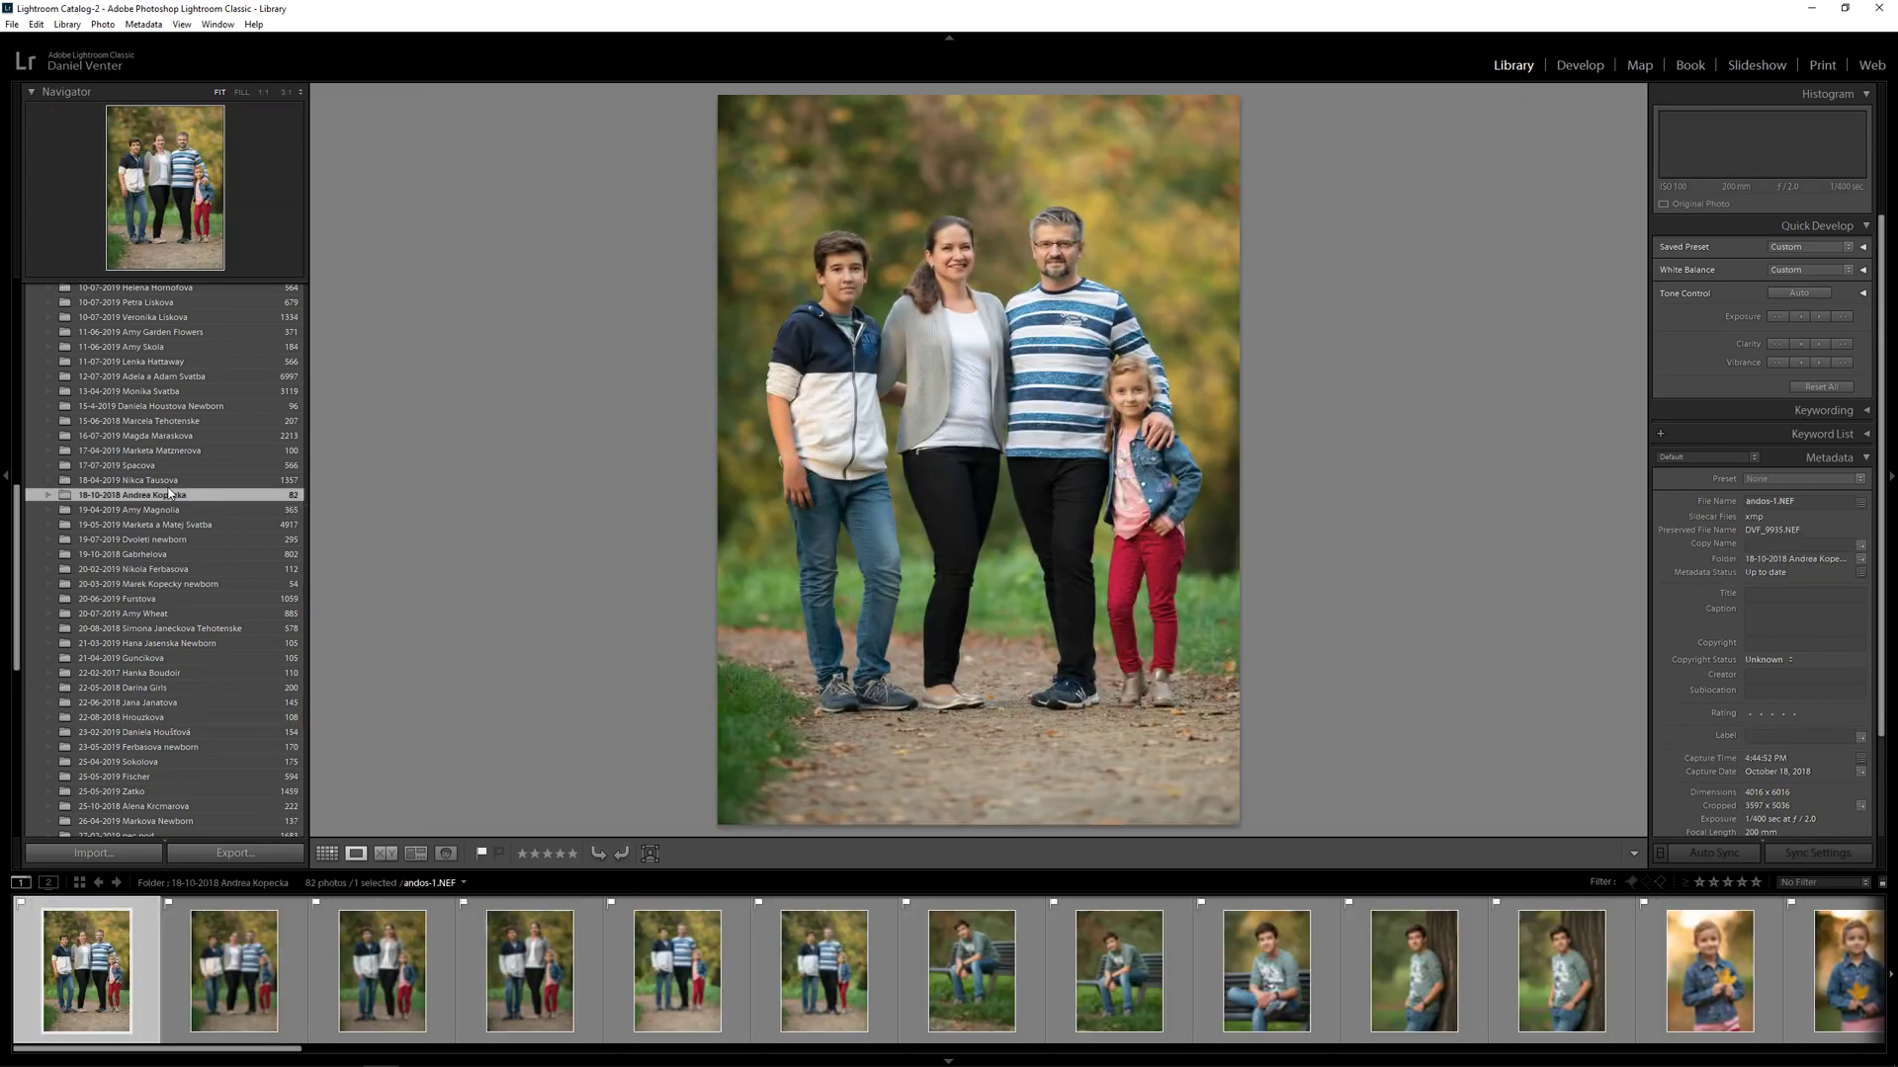
left_click(168, 481)
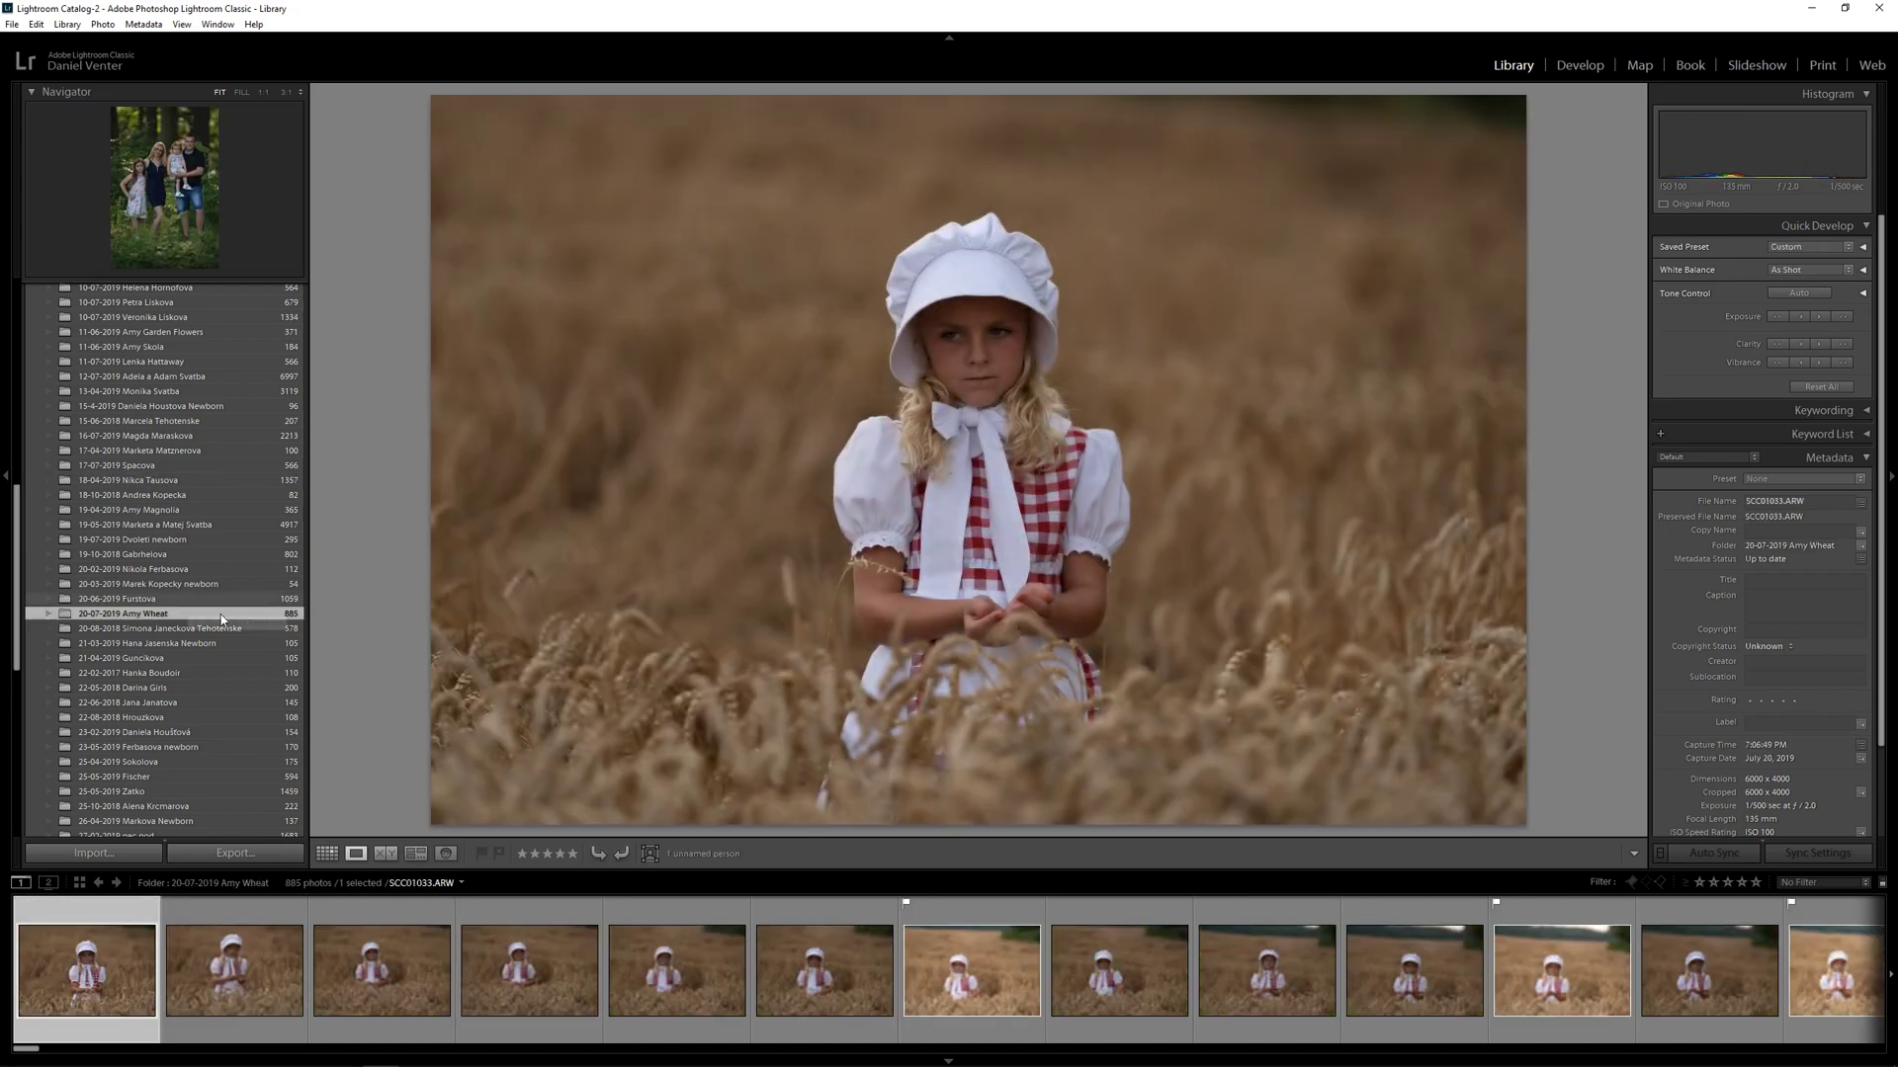
left_click(975, 943)
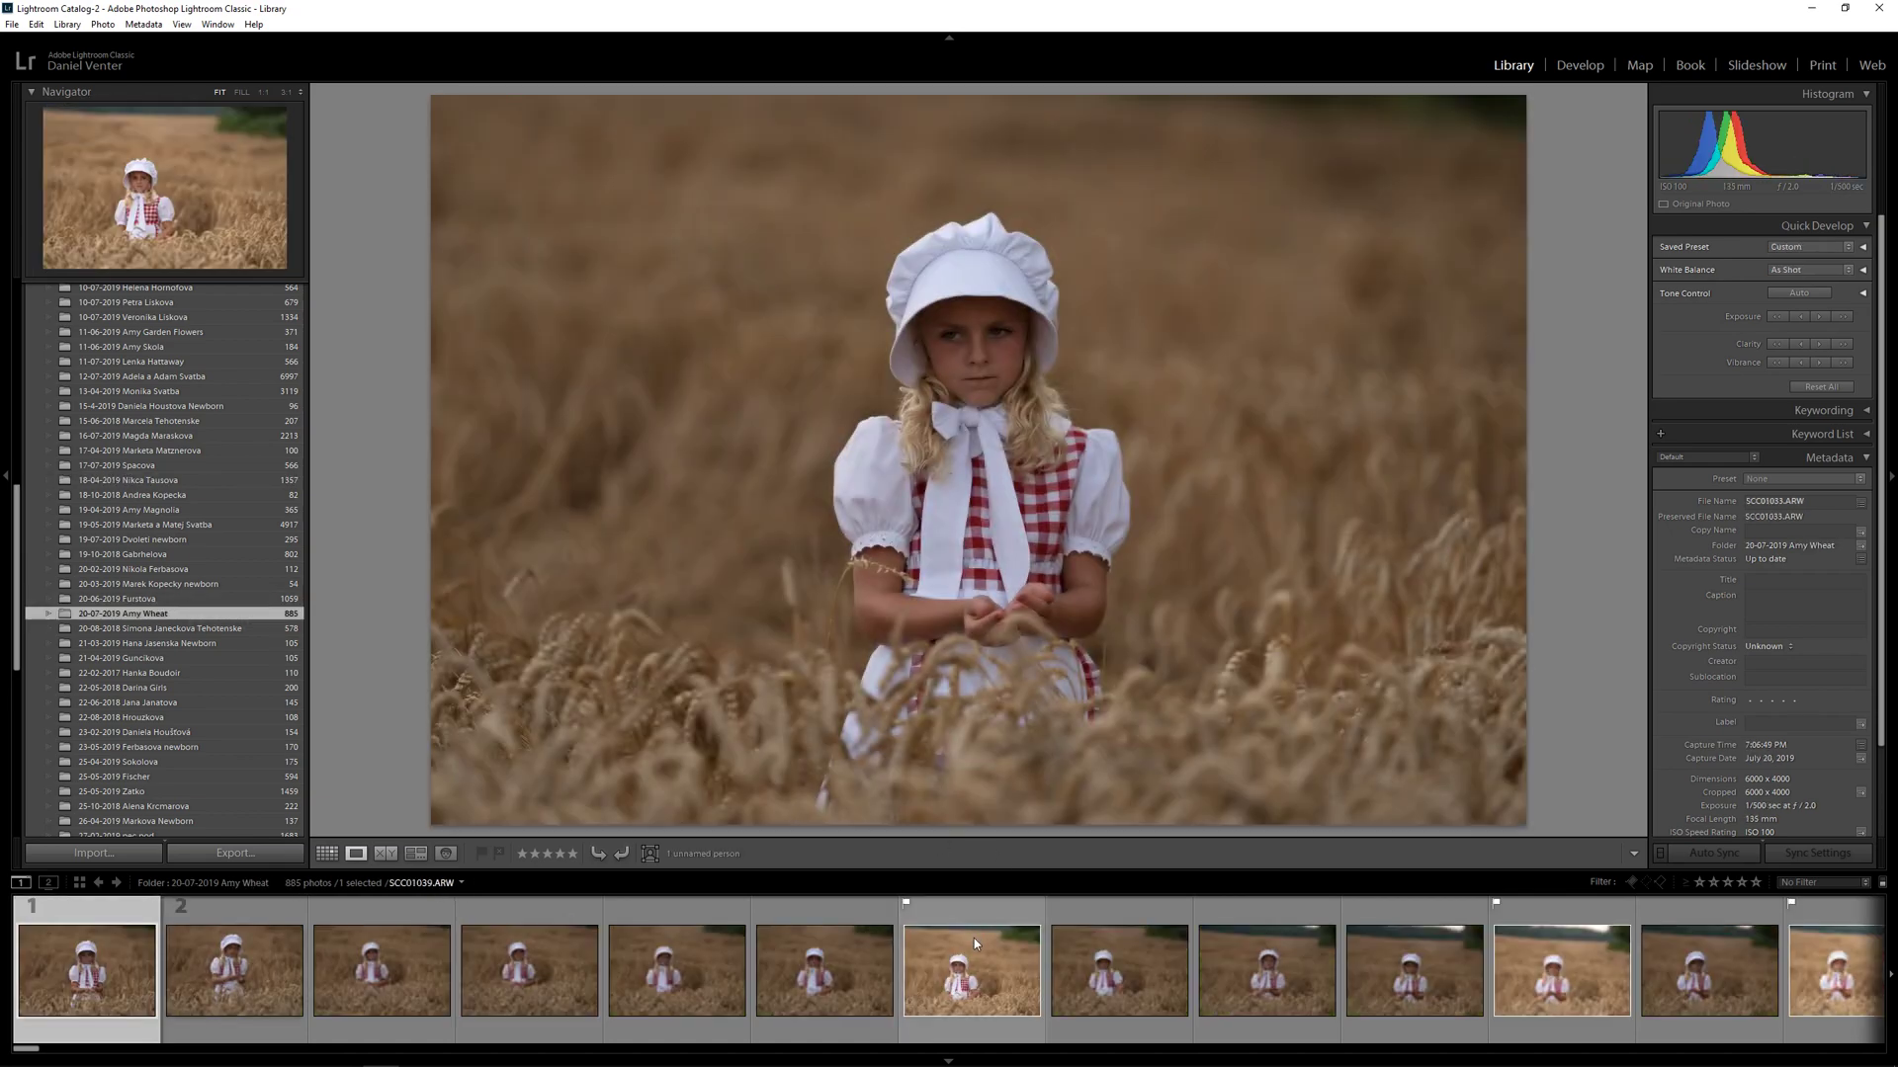